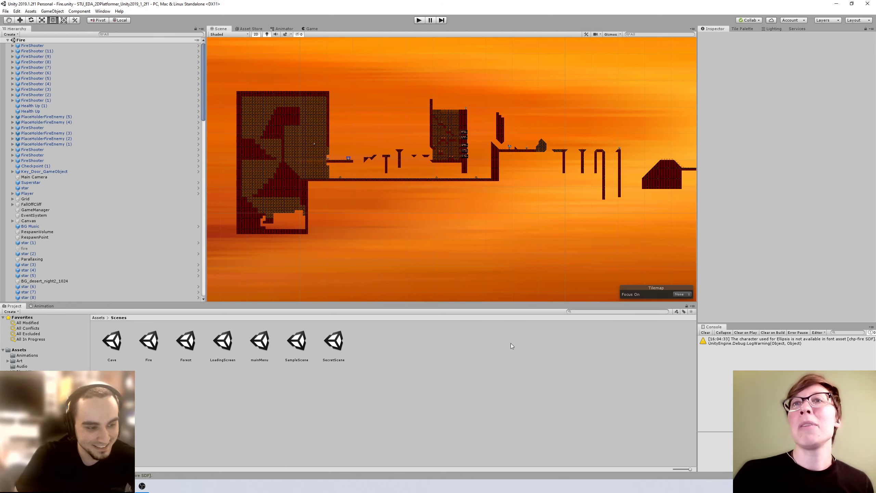
Step: Review the project's commit history in an enlarged Collab History window, including the second page of older commits, and close it
click(747, 21)
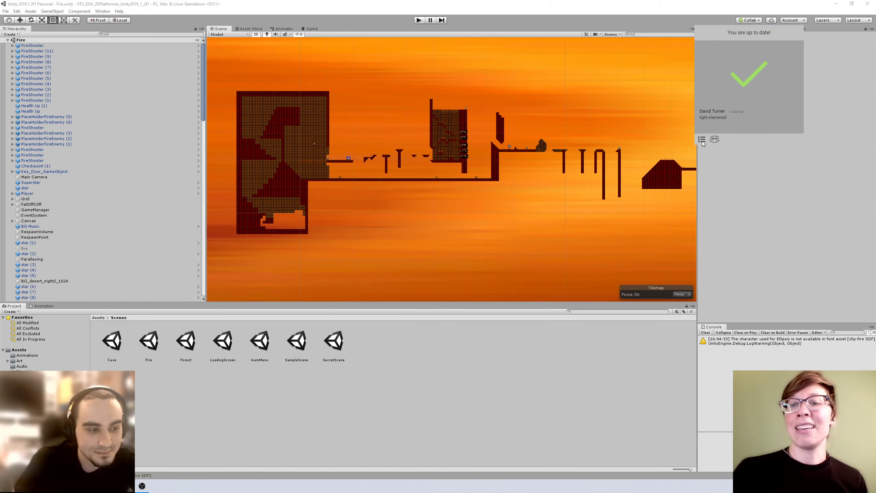
click(702, 142)
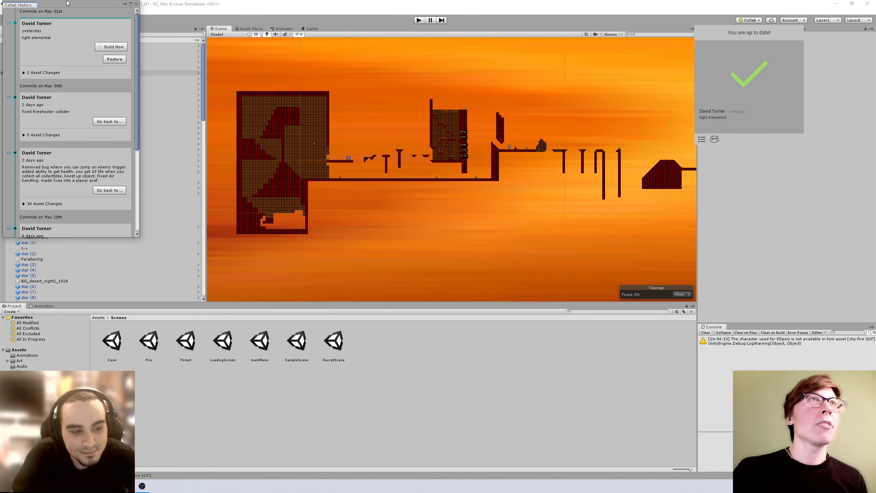
drag(85, 9, 418, 95)
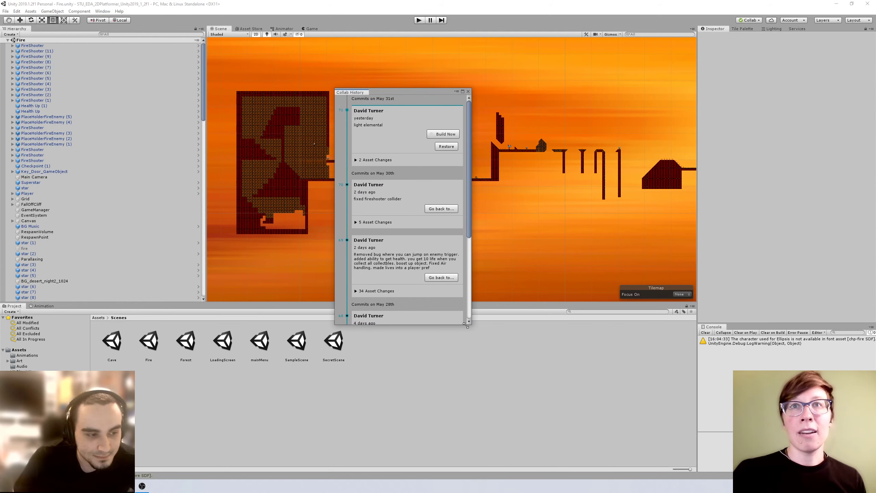
drag(470, 326, 560, 421)
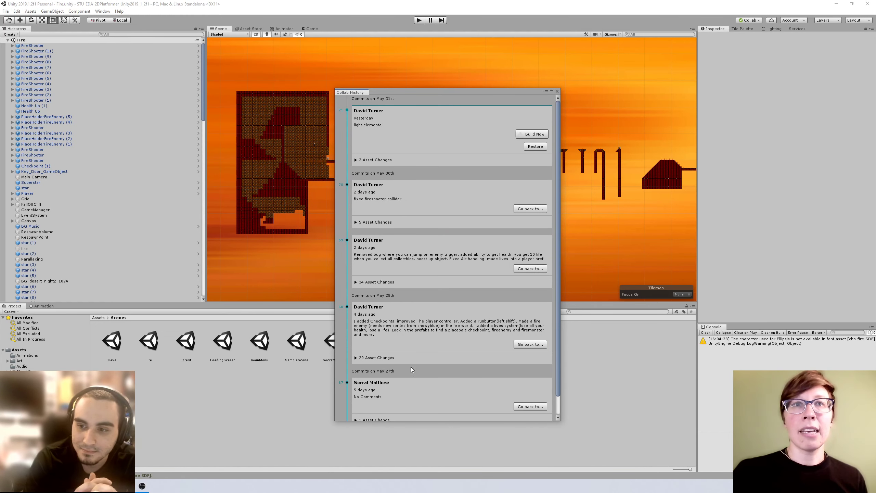
scroll(375, 376, down, 1)
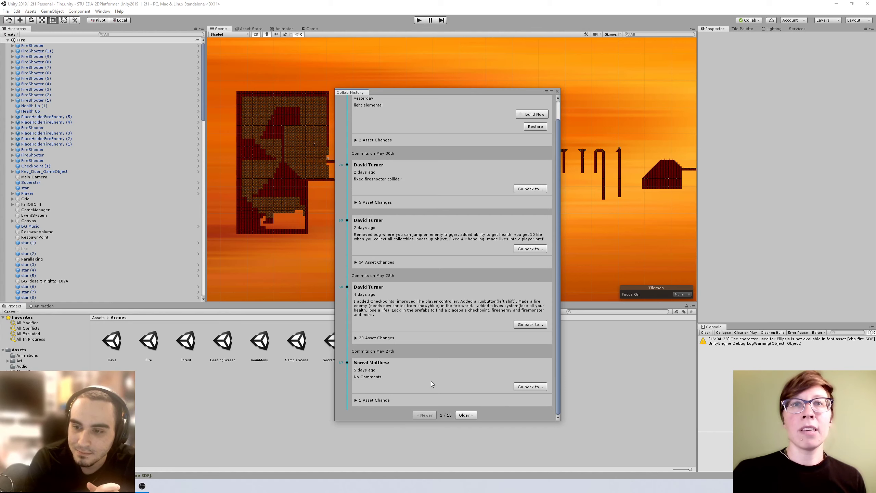
click(465, 415)
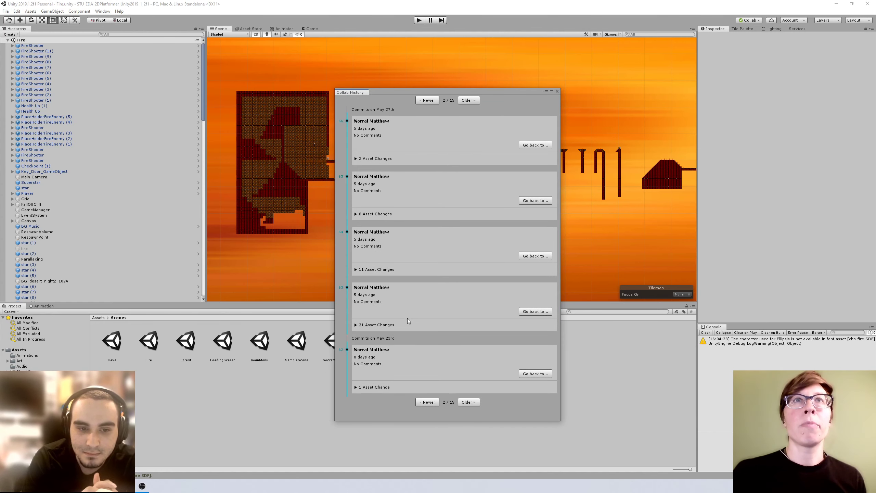
click(420, 402)
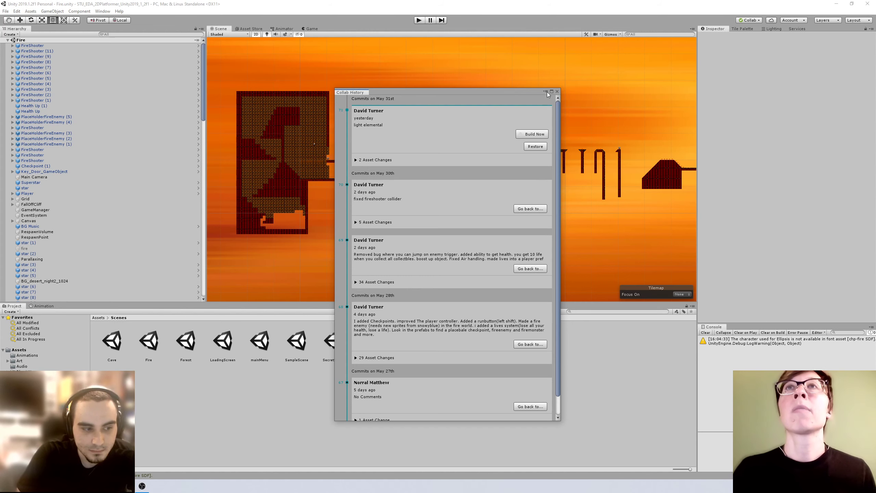
click(558, 91)
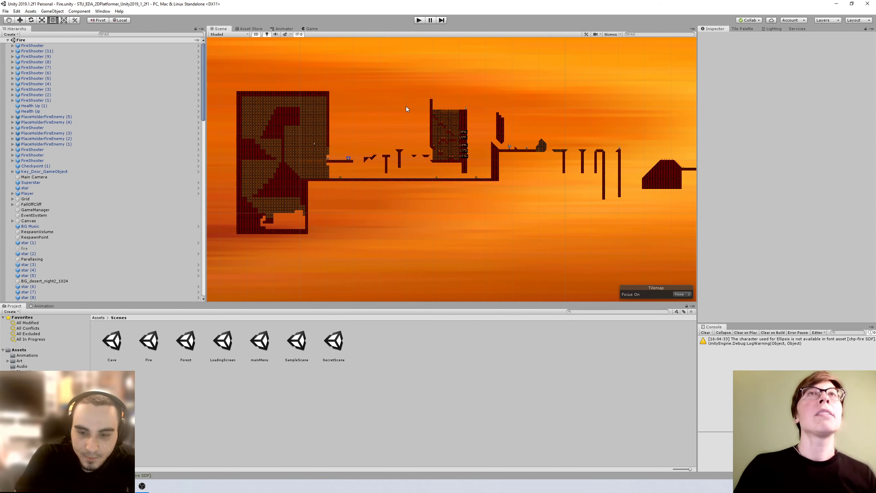
Step: Play the Fire scene in the Game view and walk the character out of the brick structure to the arrow sign
click(311, 29)
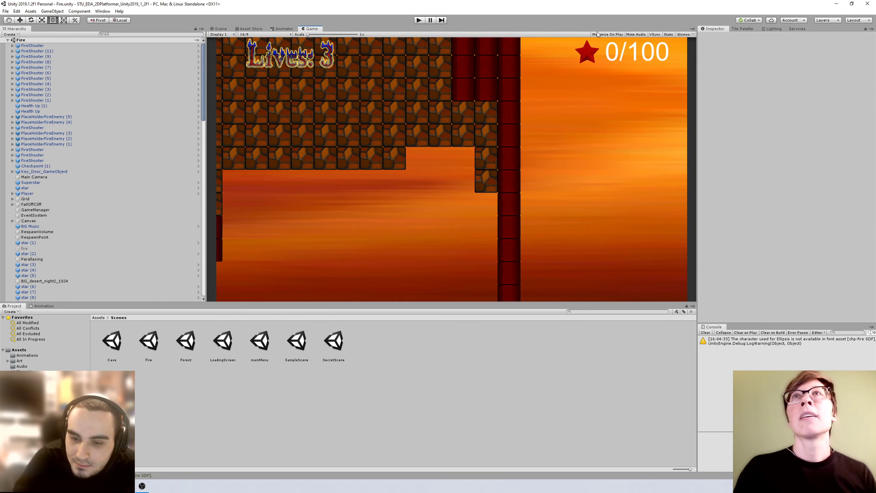
click(419, 19)
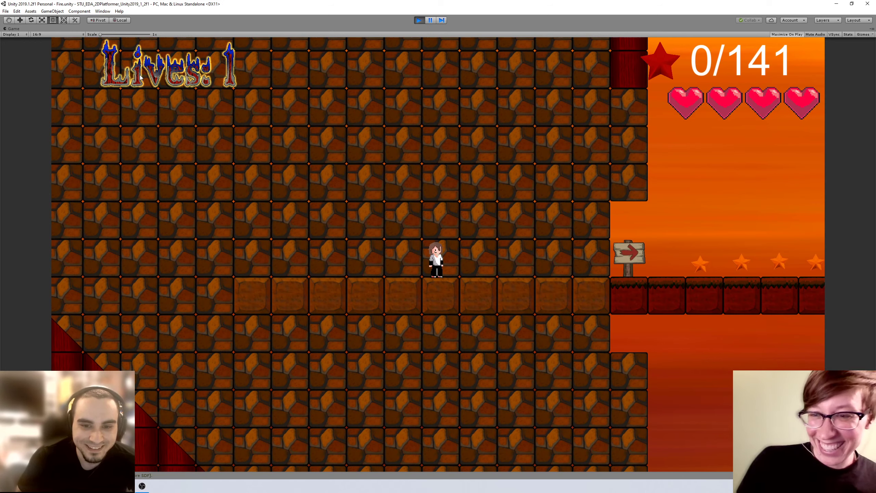
key(Right)
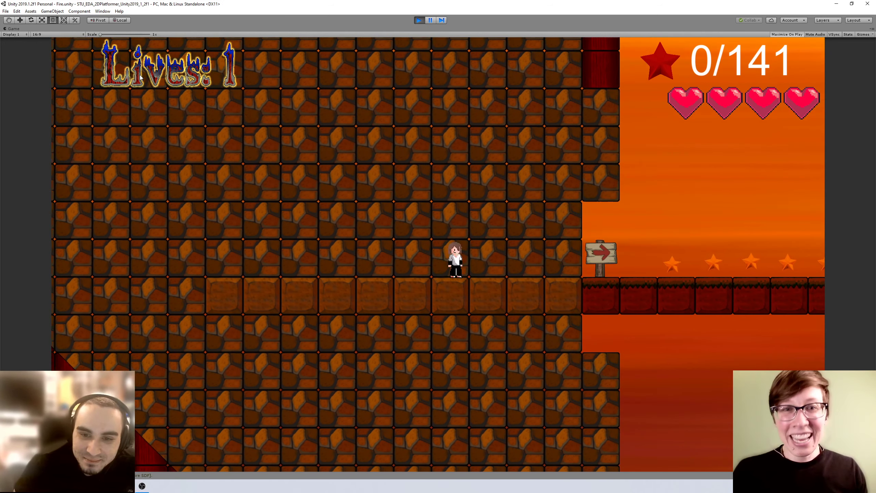
key(Right)
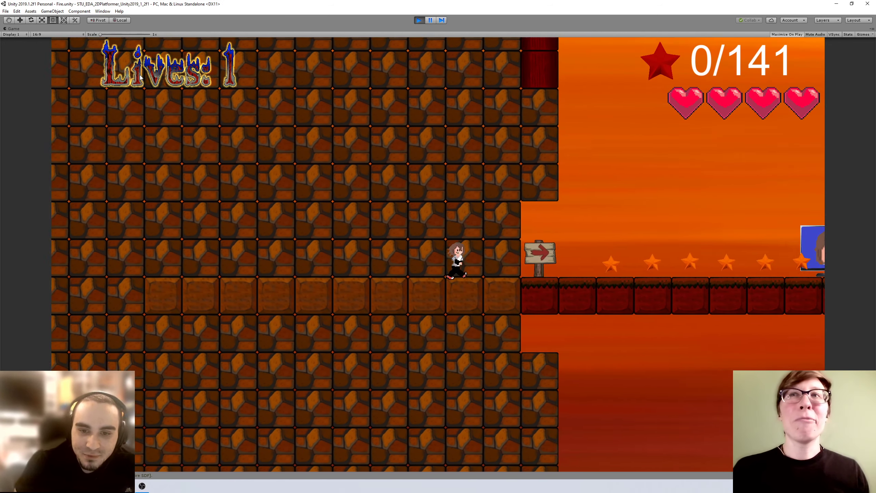
key(Right)
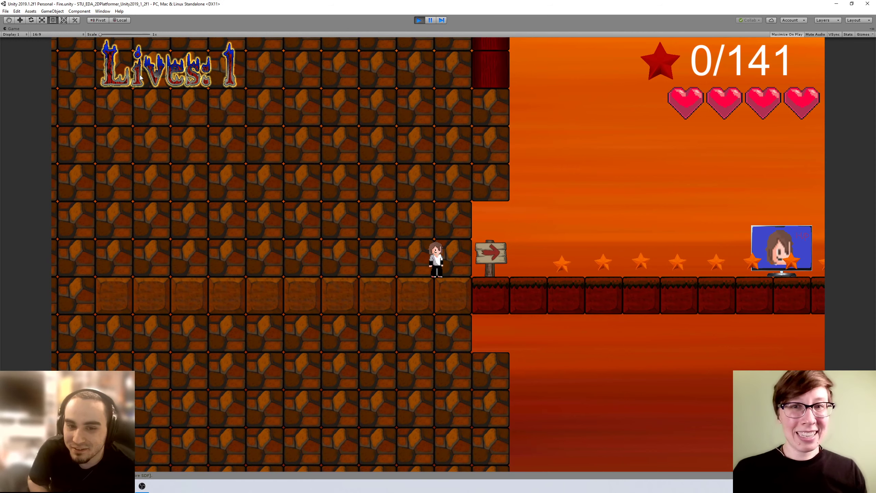
key(Right)
key(Left)
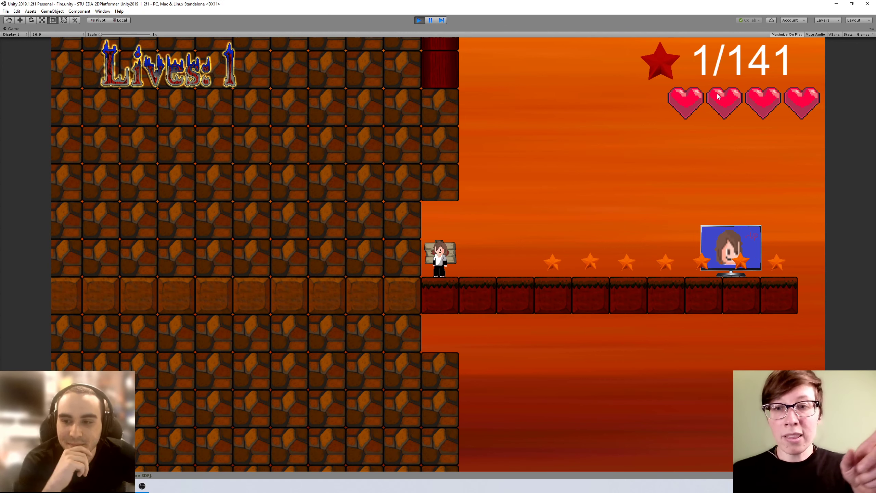
Step: Walk the character along the first platform past the checkpoint monitor, collecting the stars on the way
key(Right)
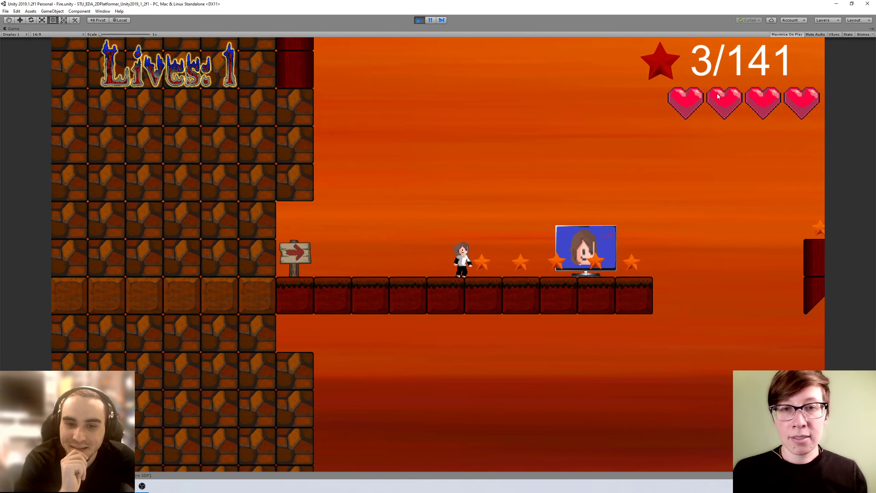
key(Right)
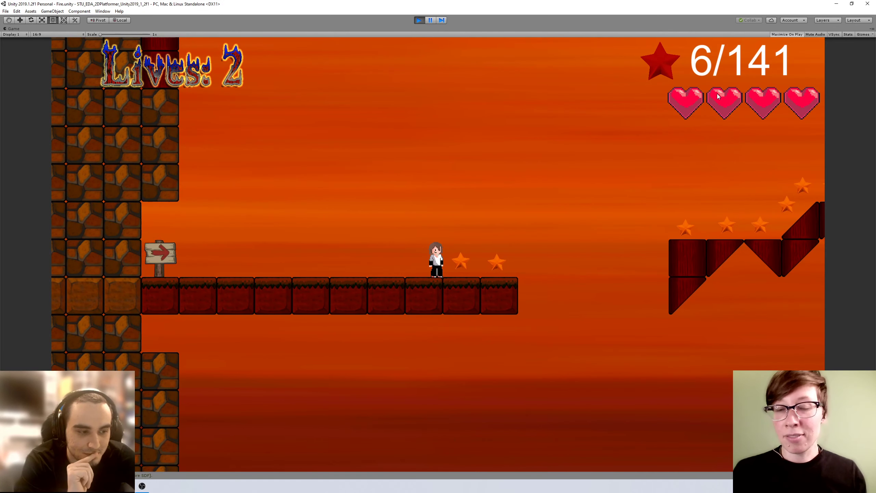
key(Right)
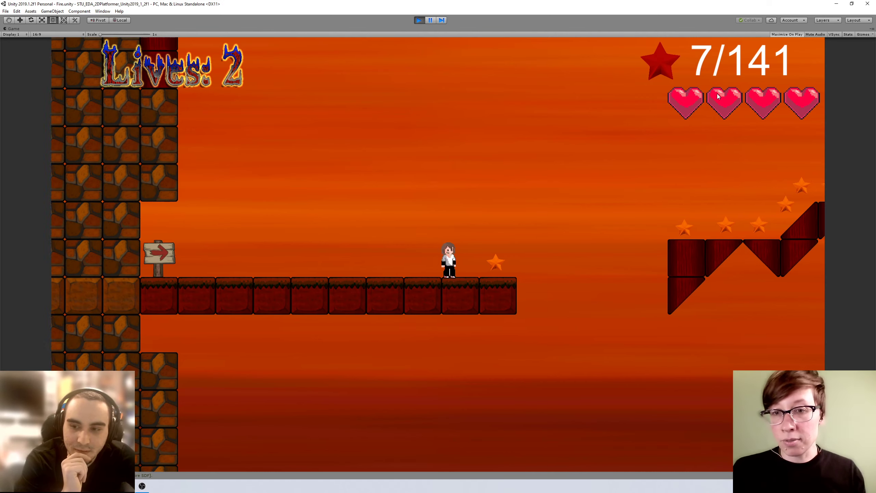
key(Right)
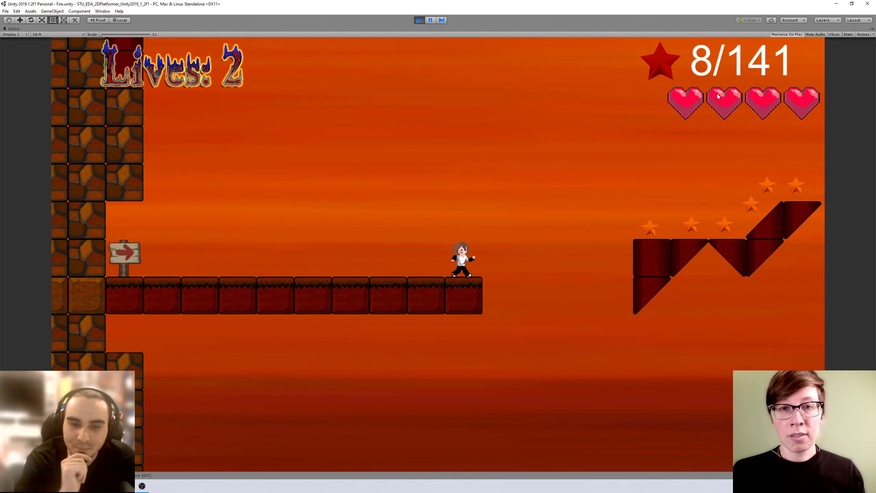
Step: Jump off the end of the first platform, move along the lower floor and test the character's fire attack
key(Right)
key(space)
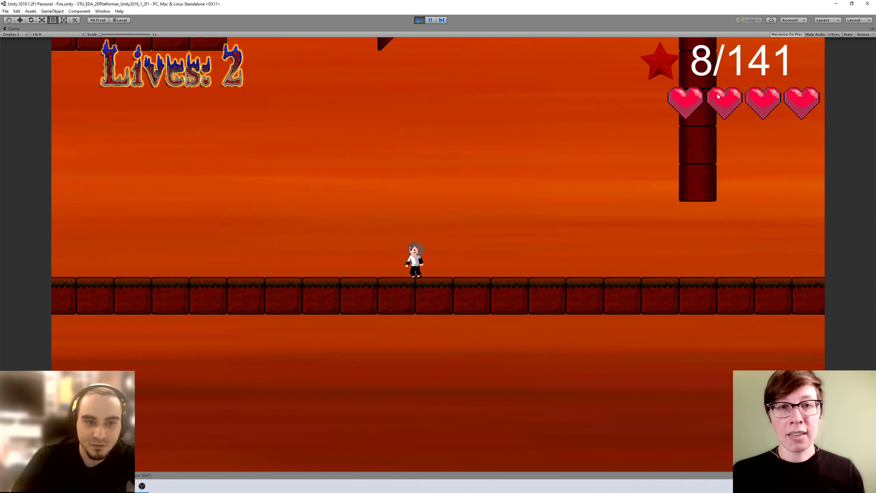
key(Right)
click(719, 97)
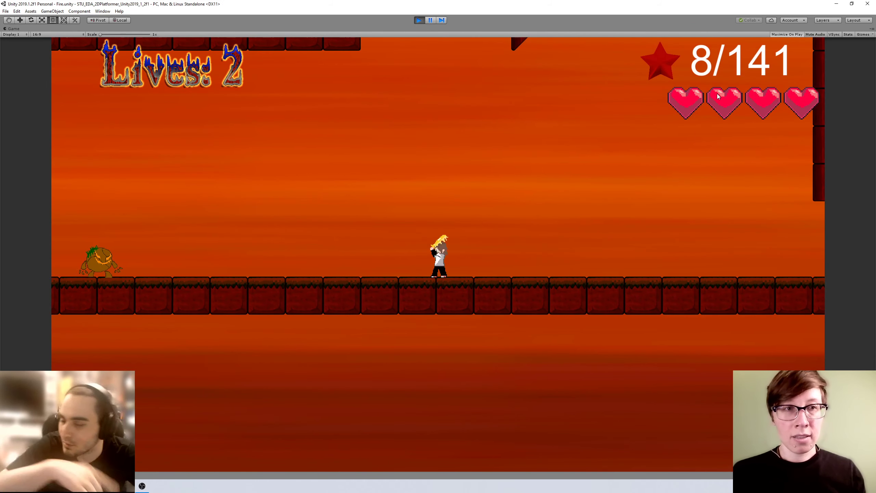
Step: Test the fire-throwing enemy on the lower floor by moving around it and jumping over its fireballs
key(Right)
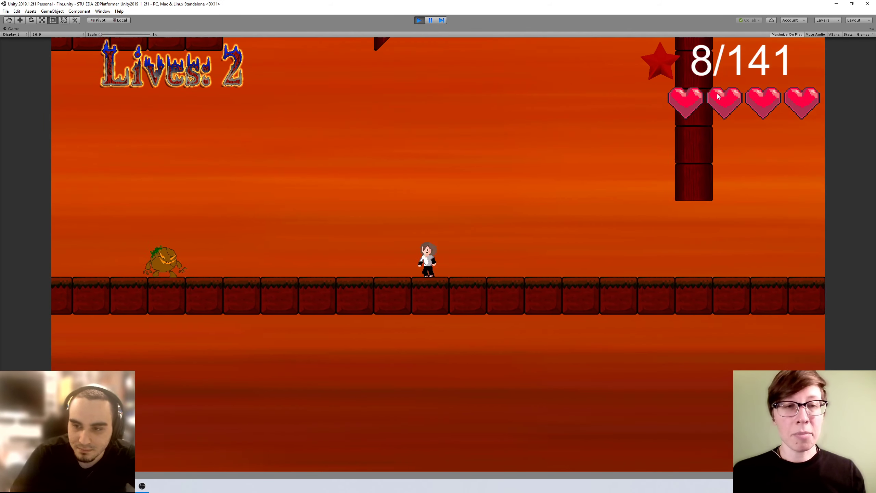
key(Left)
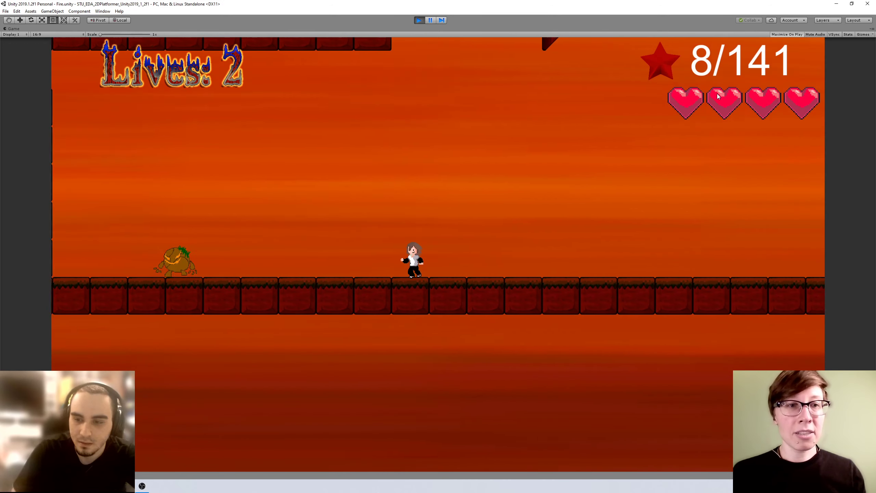
key(Right)
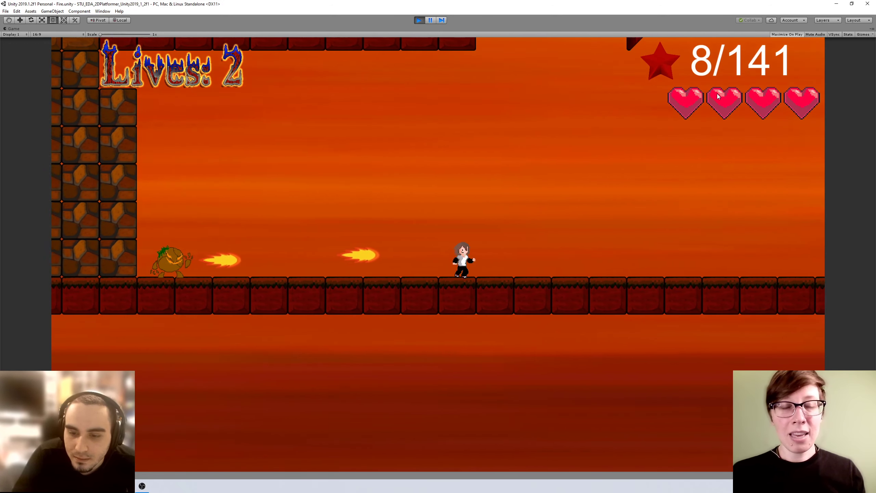
key(space)
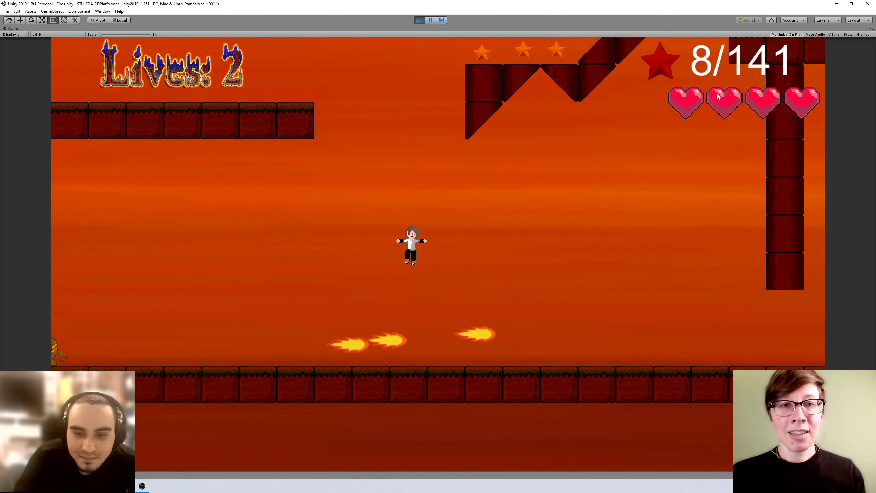
key(Left)
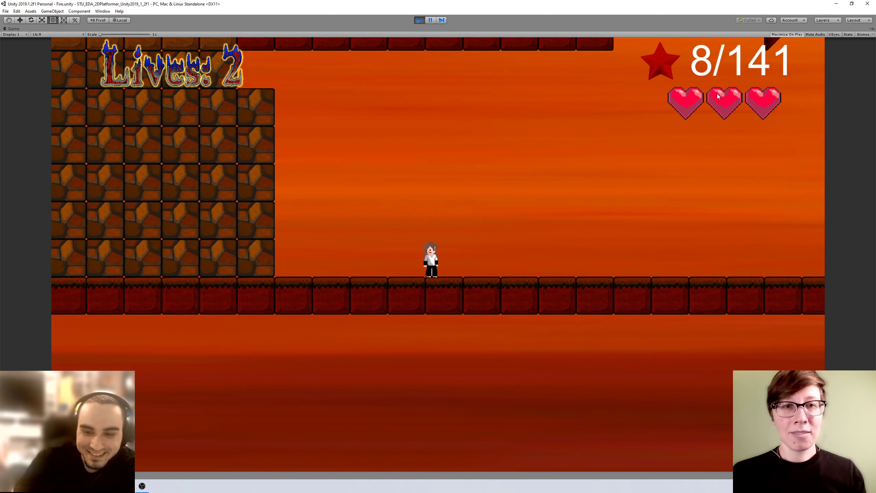
Step: Run along the lower floor beneath the hanging pillars to the next fire-throwing enemy and try to dodge its fireball
key(Right)
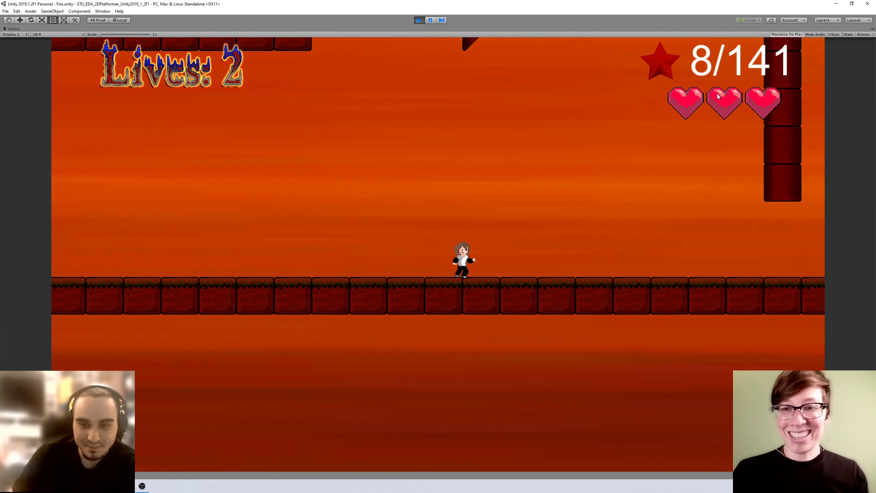
key(Right)
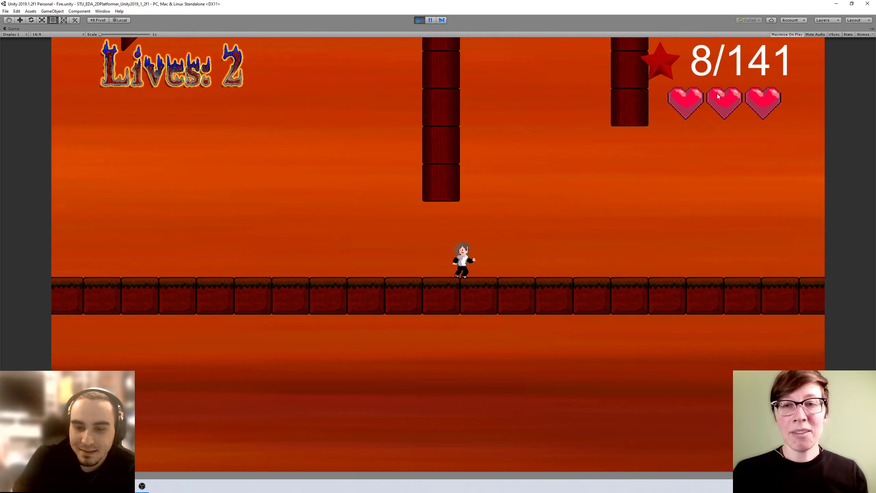
key(Right)
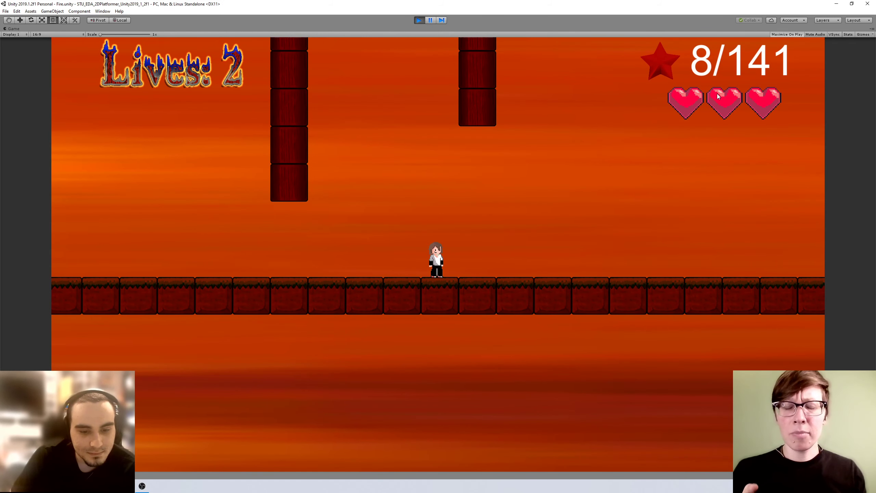
key(Right)
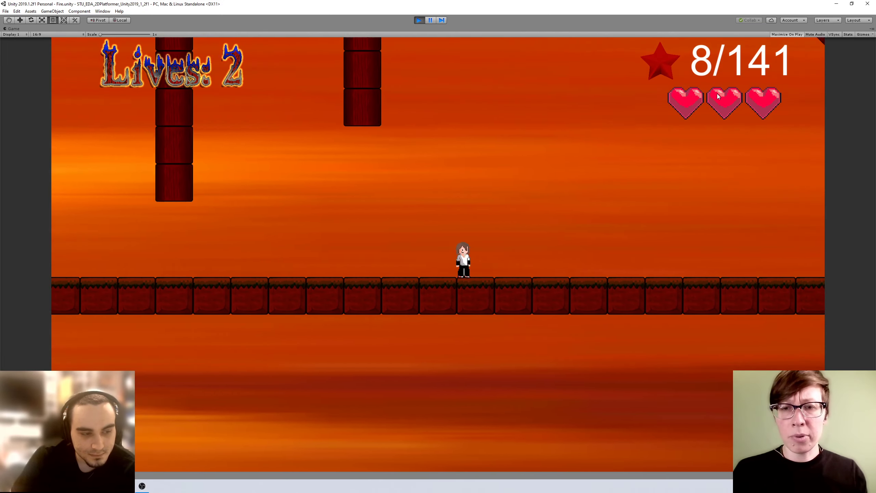
key(Left)
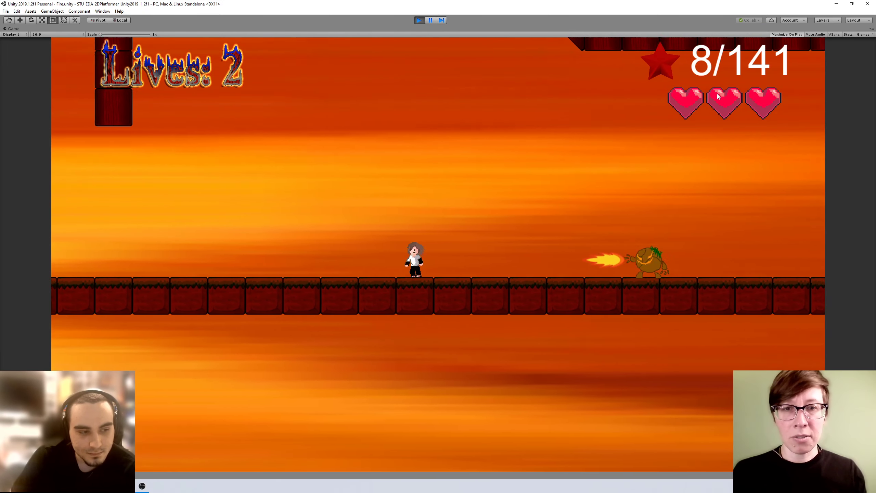
key(space)
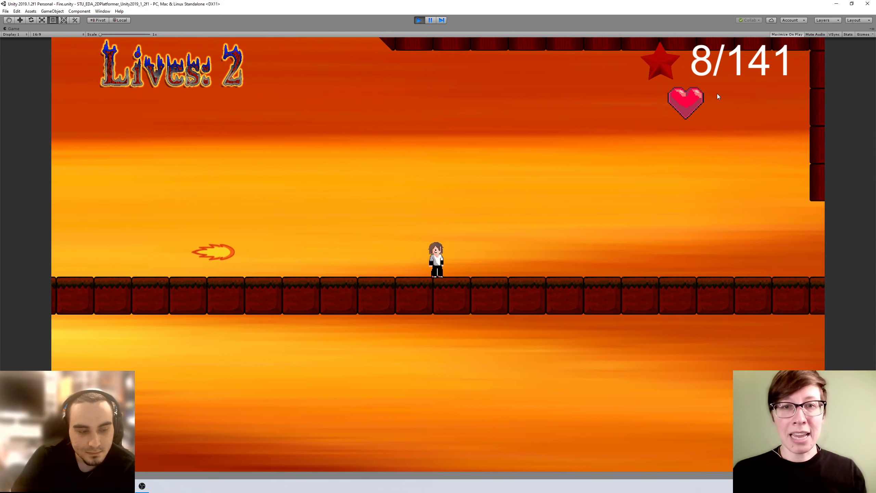
Step: Advance to the enemy near the double-width hanging pillar and try to jump clear of its fireballs
key(Right)
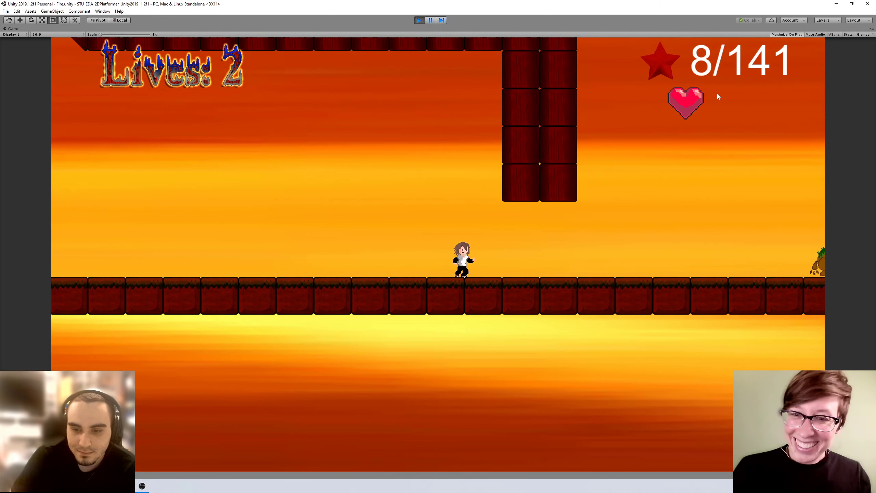
key(Left)
key(space)
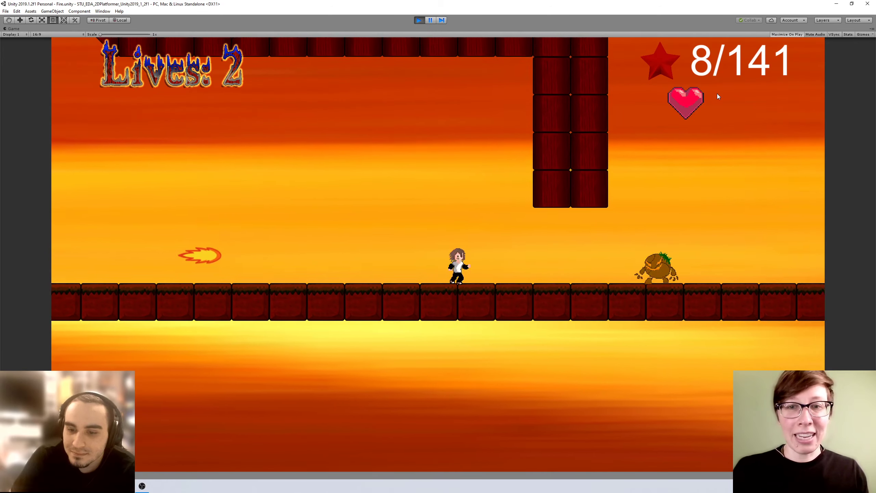
key(space)
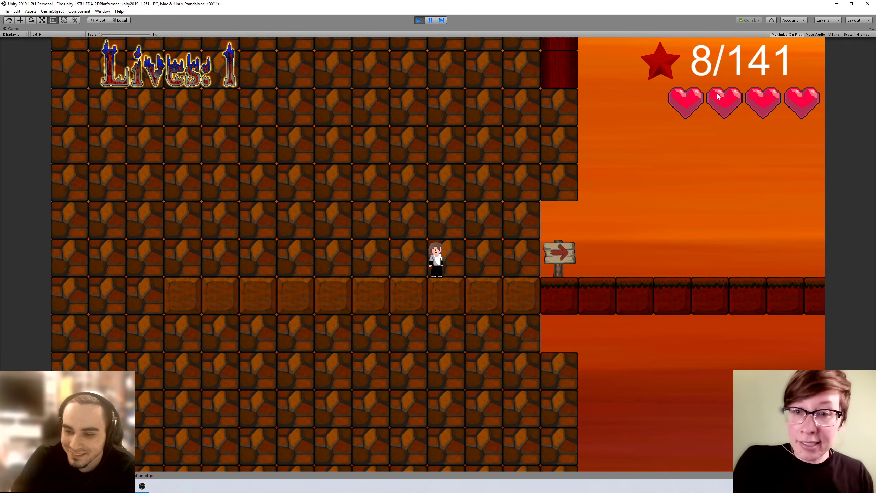
Step: Run from the starting area past the arrow sign and jump off the end of the first platform
key(Right)
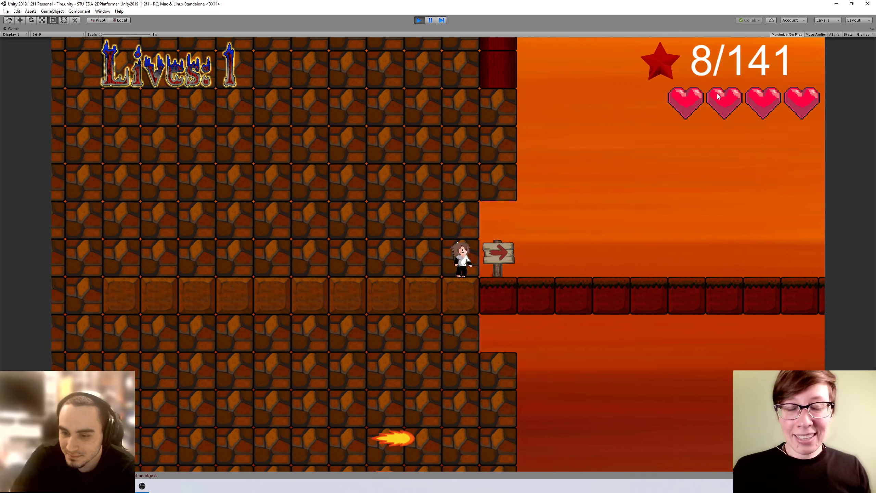
key(Right)
key(Right)
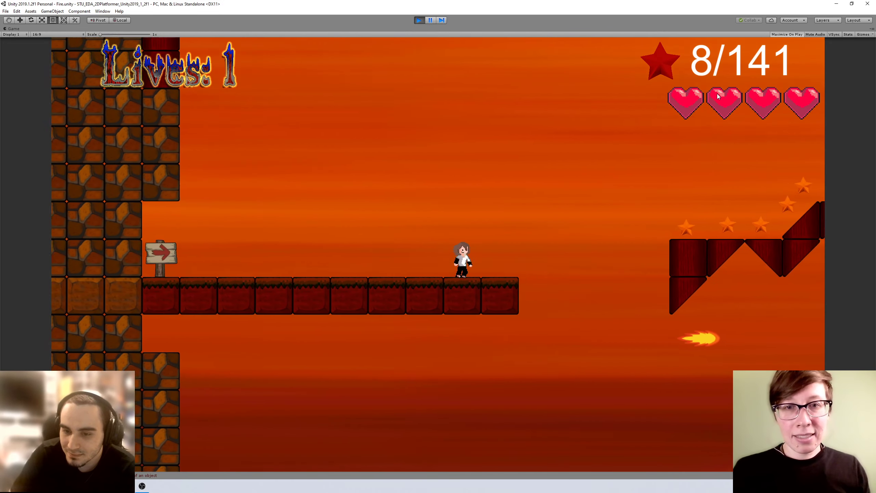
key(space)
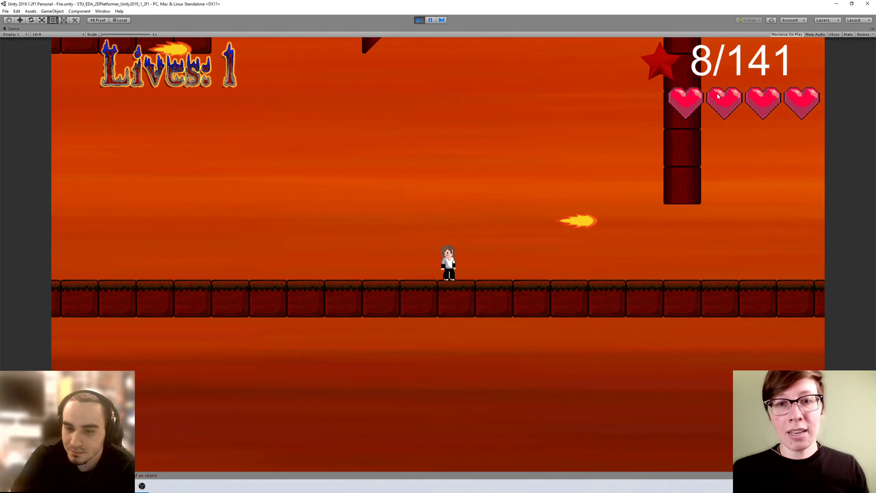
Step: Run along the lower floor beneath the hanging pillars towards the enemy beyond the double-width pillar
key(space)
key(Right)
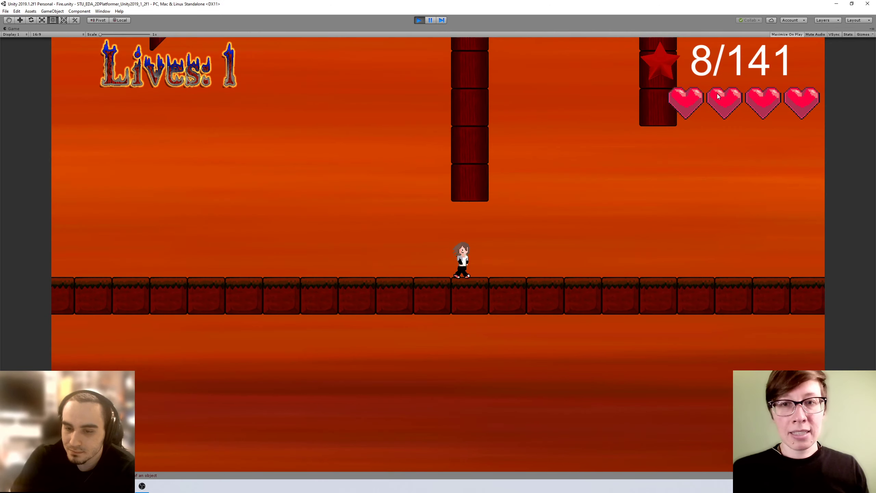
key(Right)
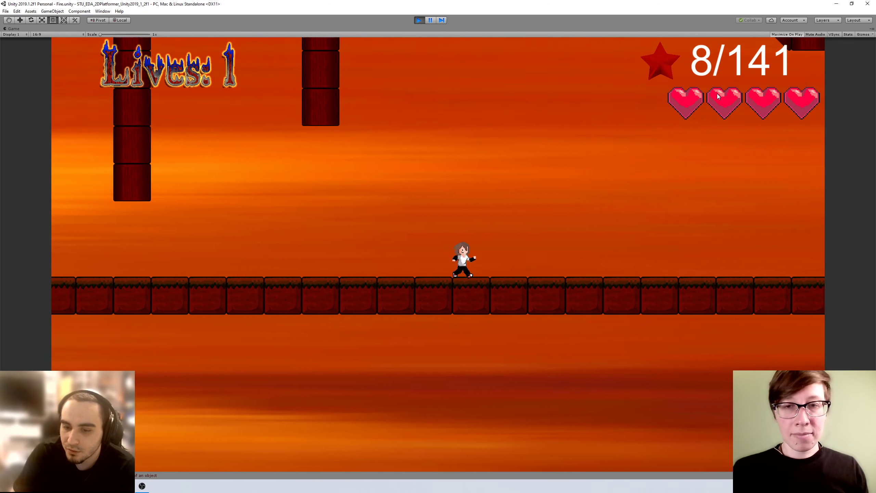
key(Right)
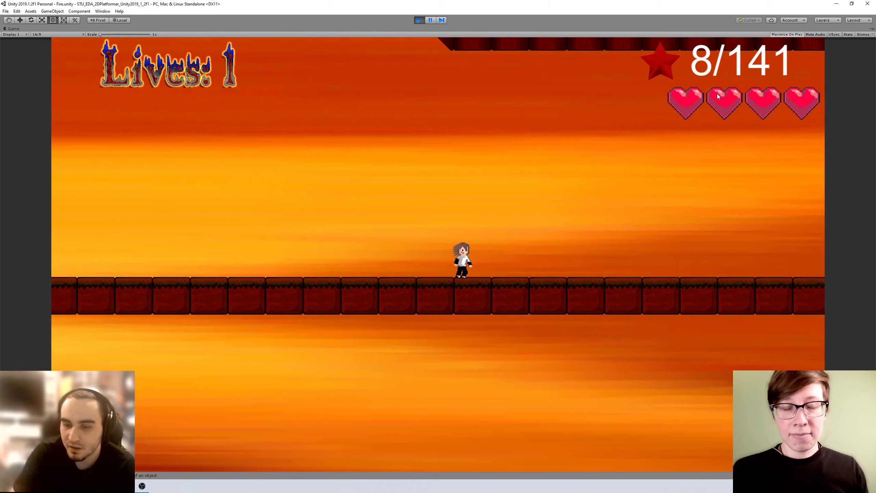
key(Right)
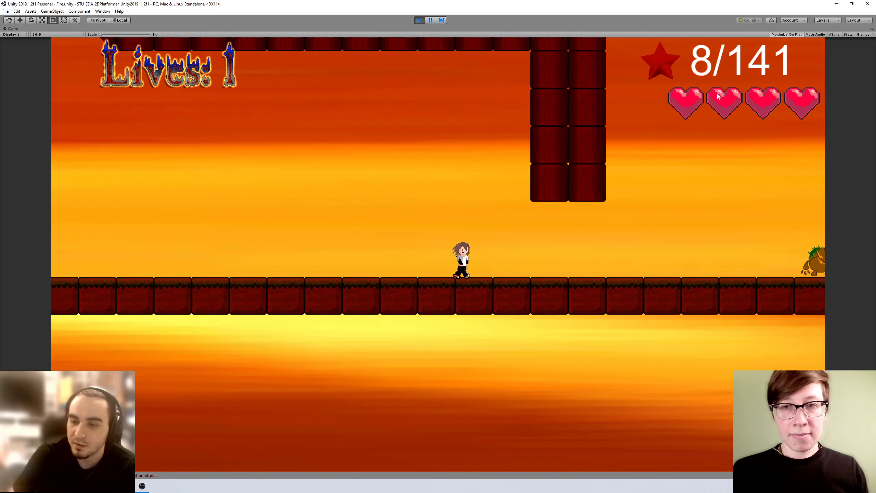
Step: Engage the enemy between the double-width hanging pillar and the tall wall by jumping over and around it
key(space)
key(Right)
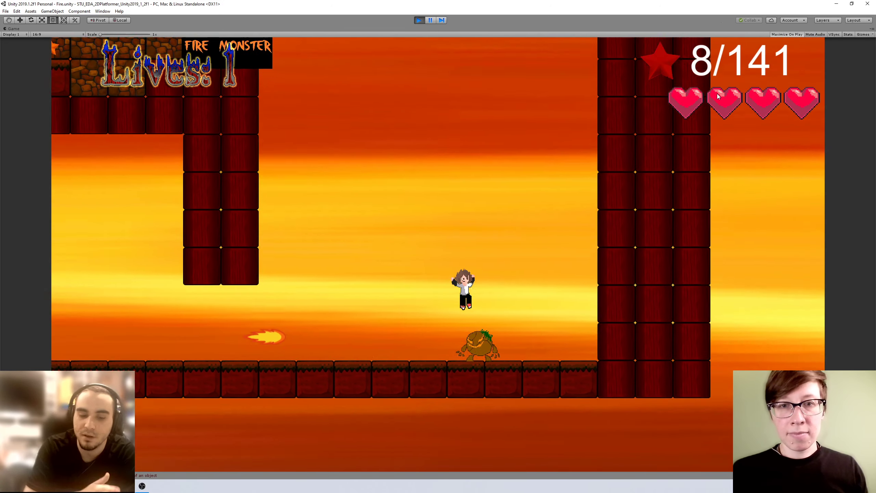
key(Left)
key(Right)
key(space)
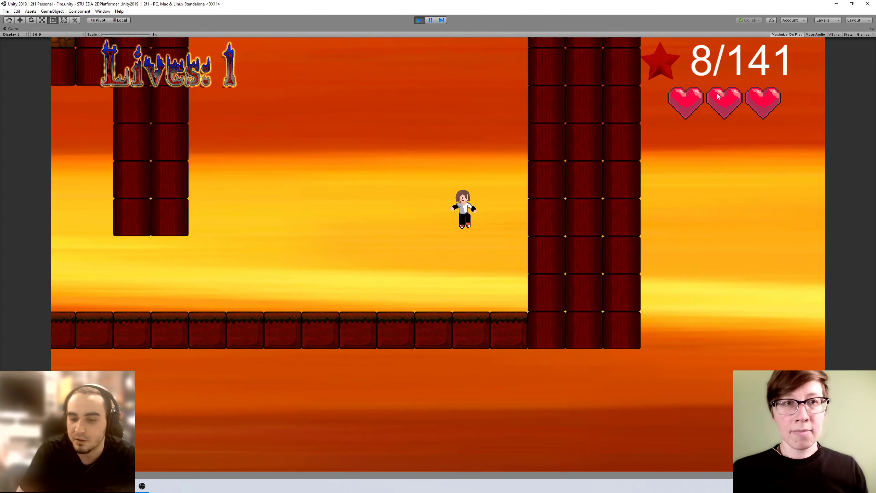
Step: Test jumps back and forth in the open space between the double-width hanging pillar and the tall wall
key(Left)
key(space)
key(Left)
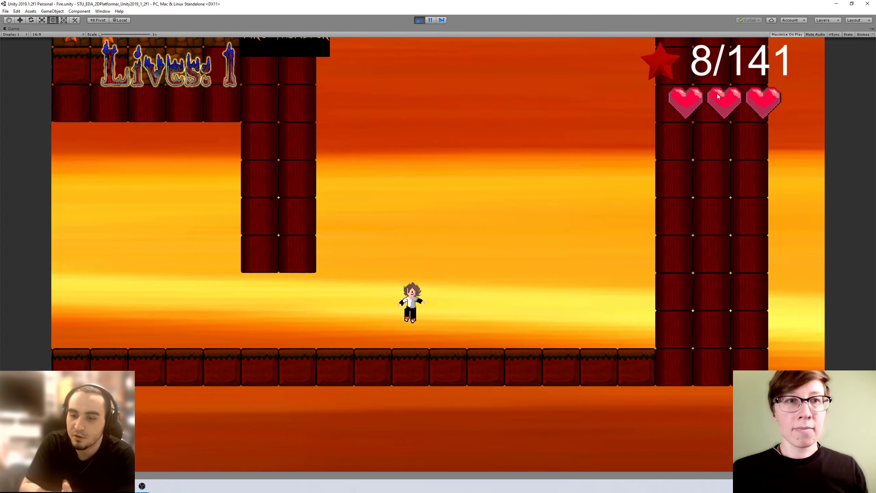
key(Right)
key(Right)
key(space)
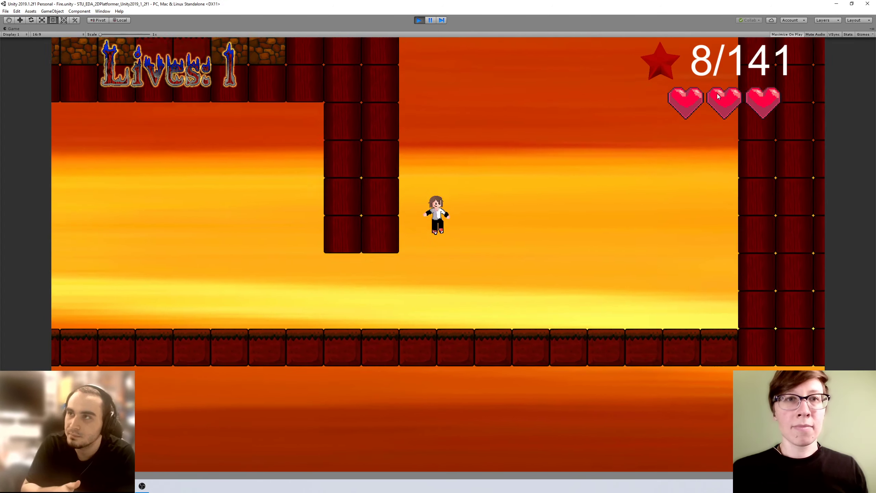
Step: Run back along the lower floor beneath the hanging pillars to the stone-backed area before the slope
key(Left)
key(Left)
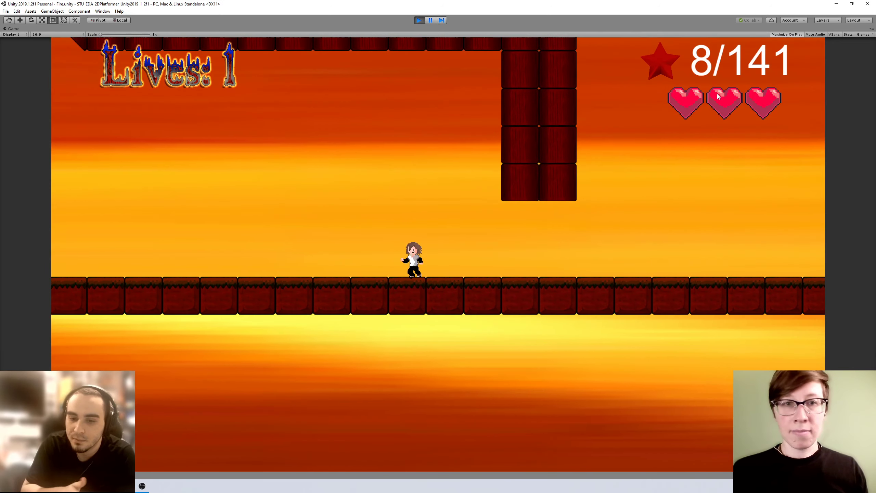
key(Left)
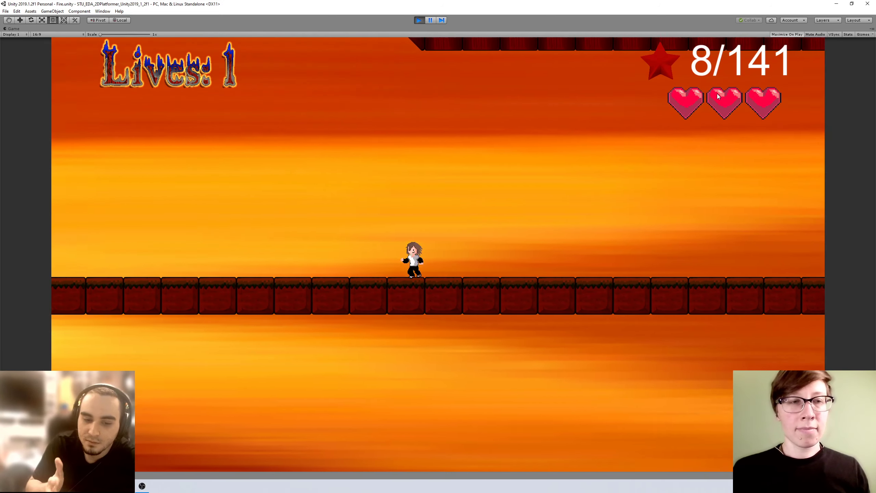
key(space)
key(Left)
key(space)
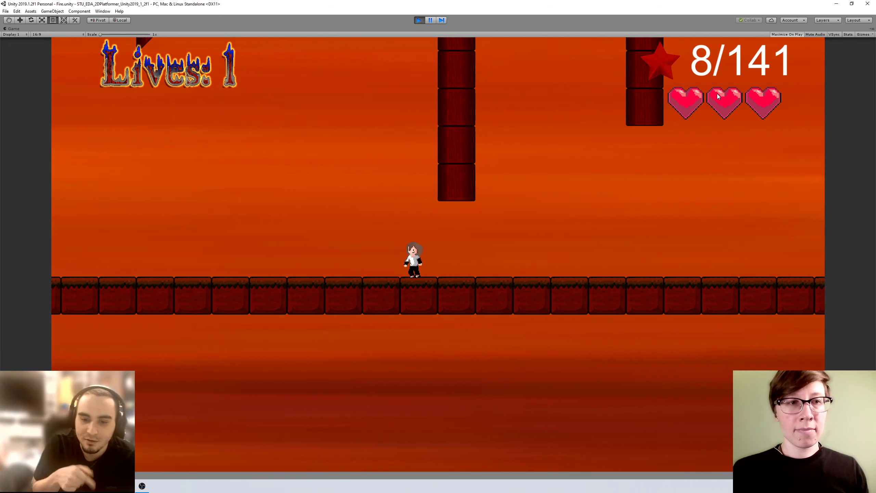
key(Left)
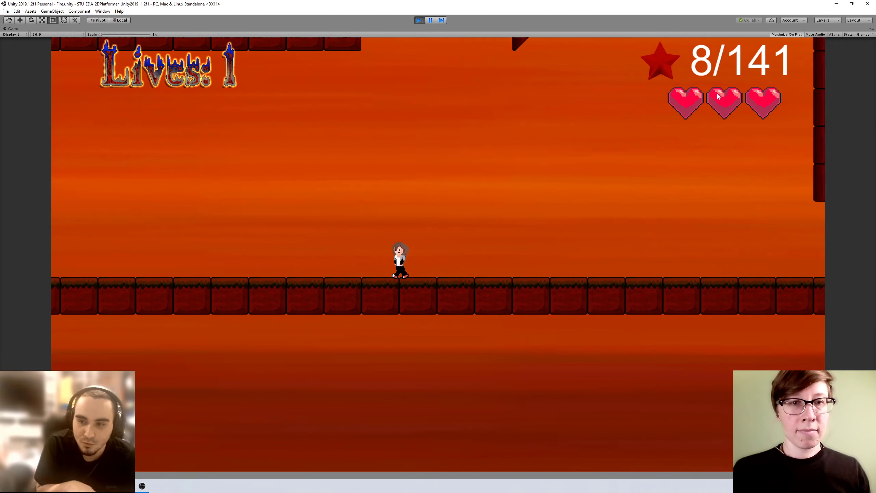
key(Left)
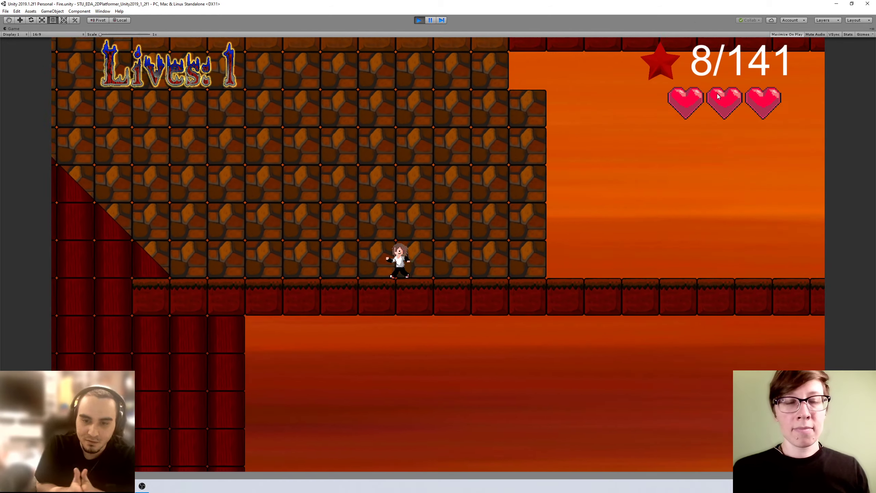
Step: Climb the long slope in the stone area and test walking up and down it beside the vertical wall
key(space)
key(Left)
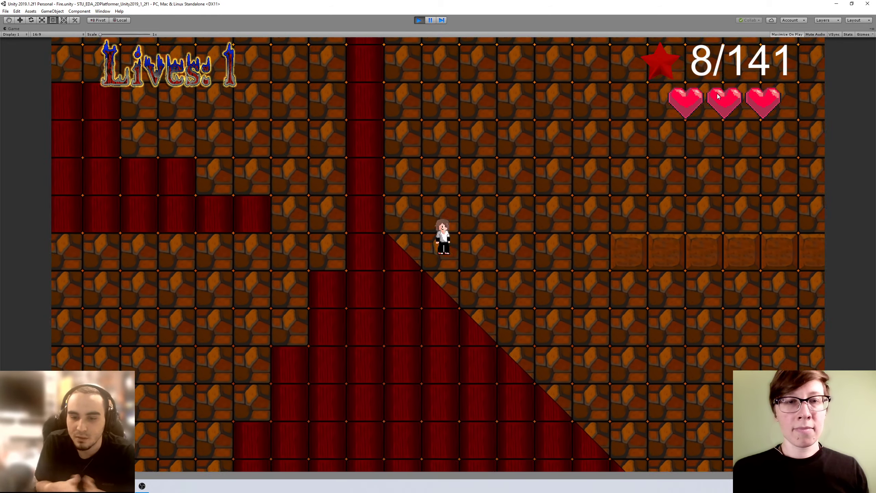
key(Left)
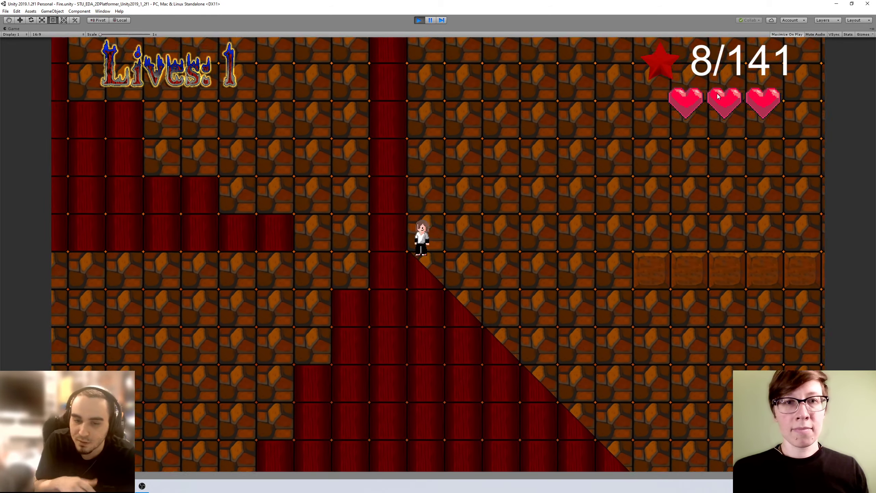
key(Left)
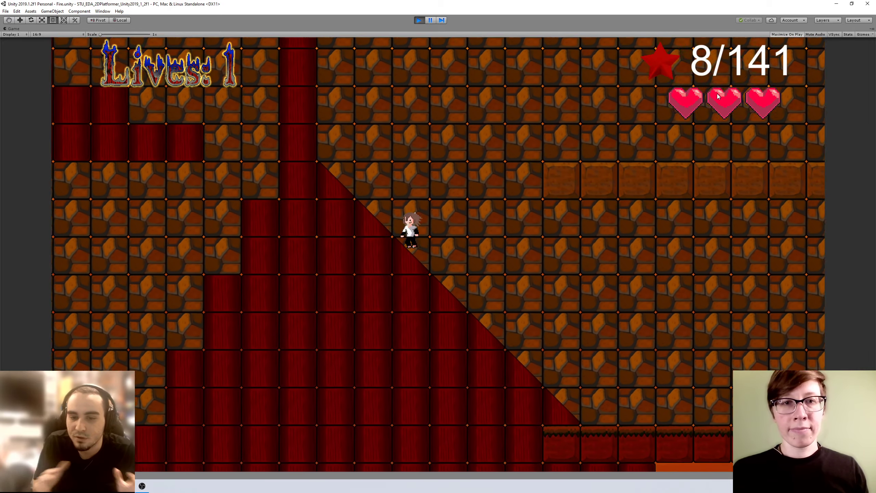
key(Right)
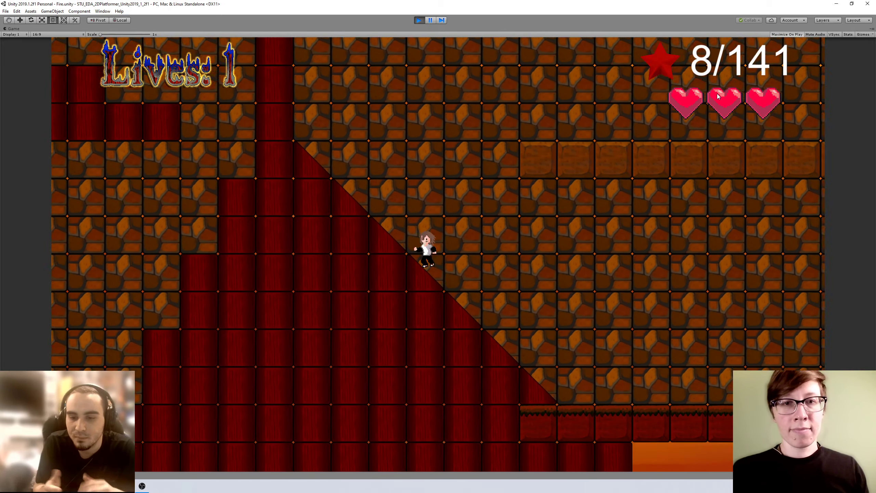
key(Right)
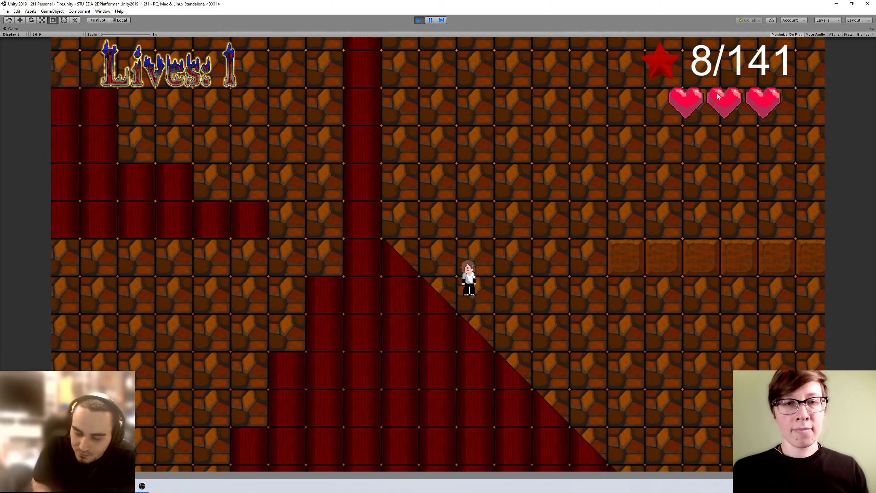
key(Left)
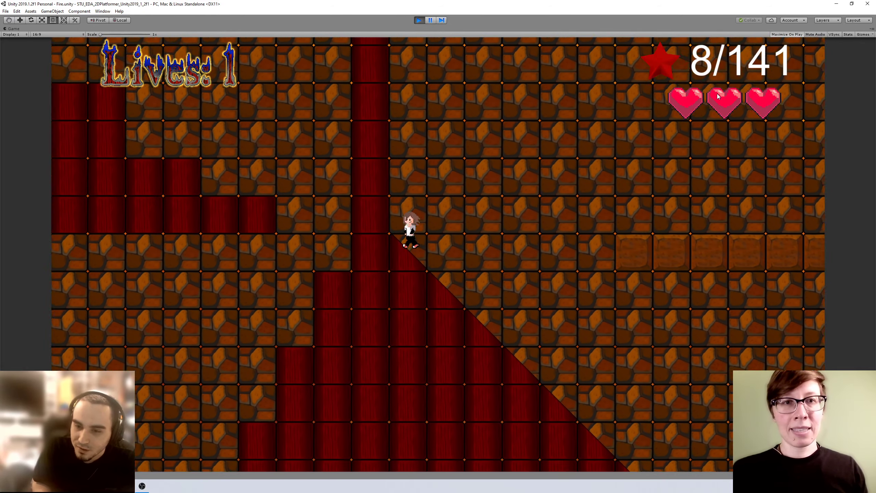
key(Right)
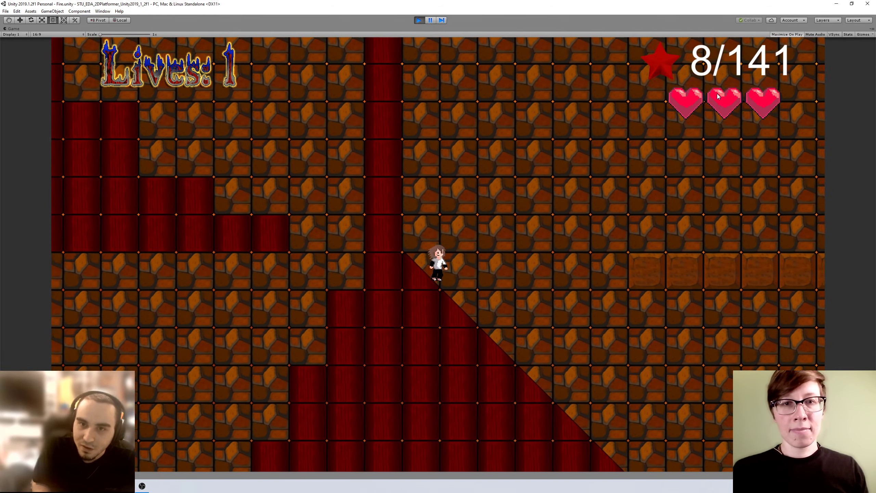
Step: Return past the arrow sign, jump to the zigzag floating platform and collect its stars
key(space)
key(Right)
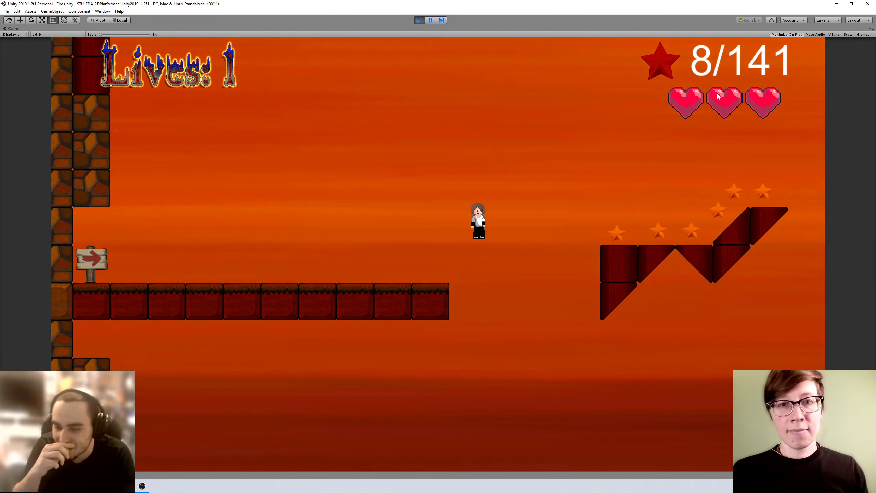
key(Right)
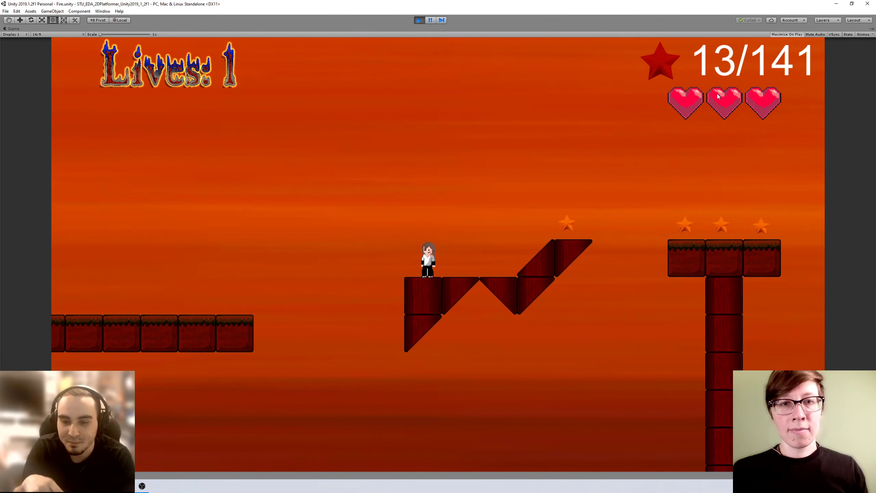
key(Right)
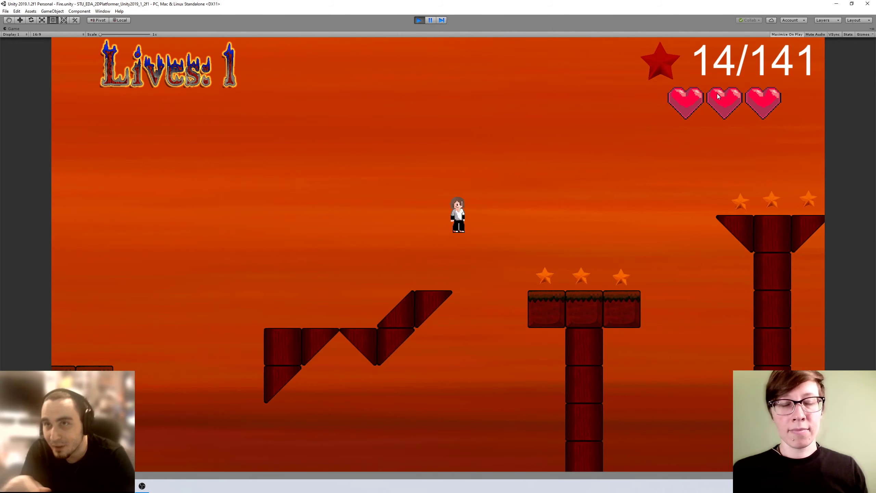
Step: Jump across the T-shaped platform and the taller pillar, collecting the three stars on each
key(Right)
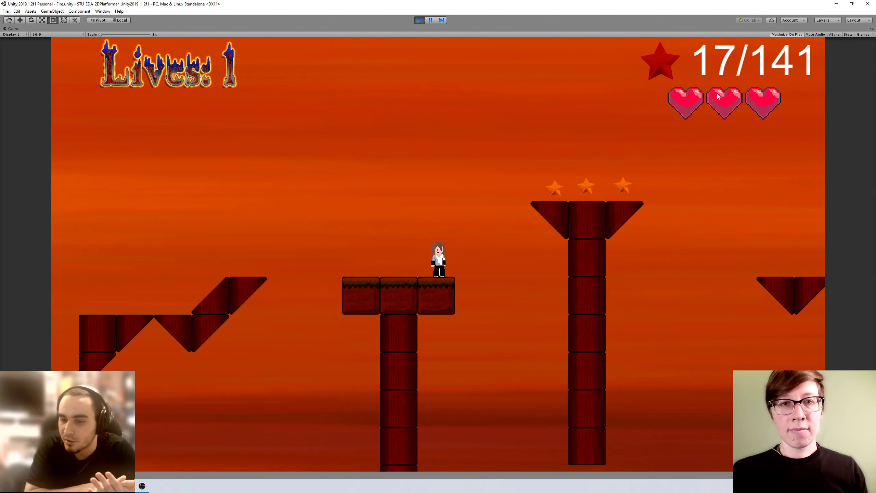
key(space)
key(Right)
key(space)
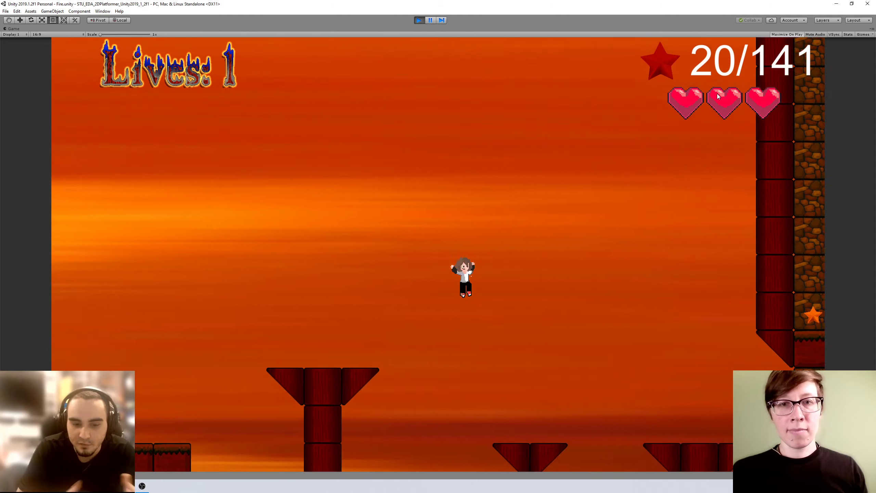
Step: Cross the small floating platforms into the Snowyblue Fire Monster room and try to dodge its large fireballs
key(Right)
key(space)
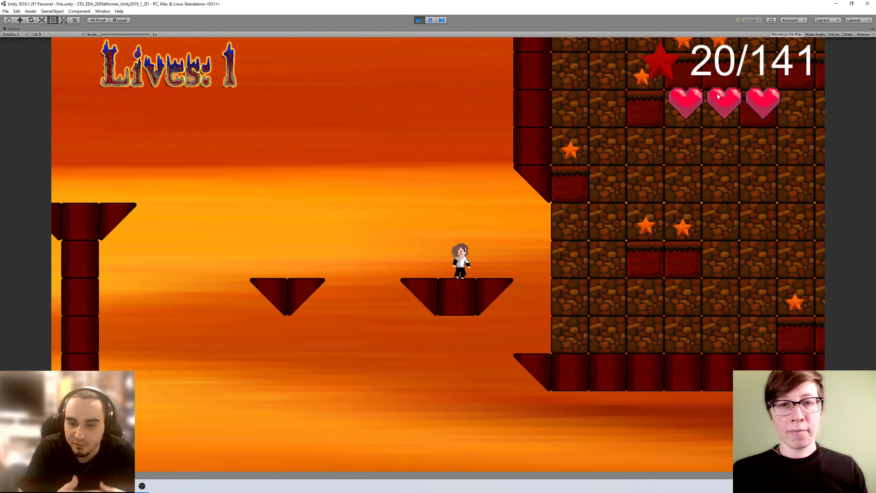
key(Right)
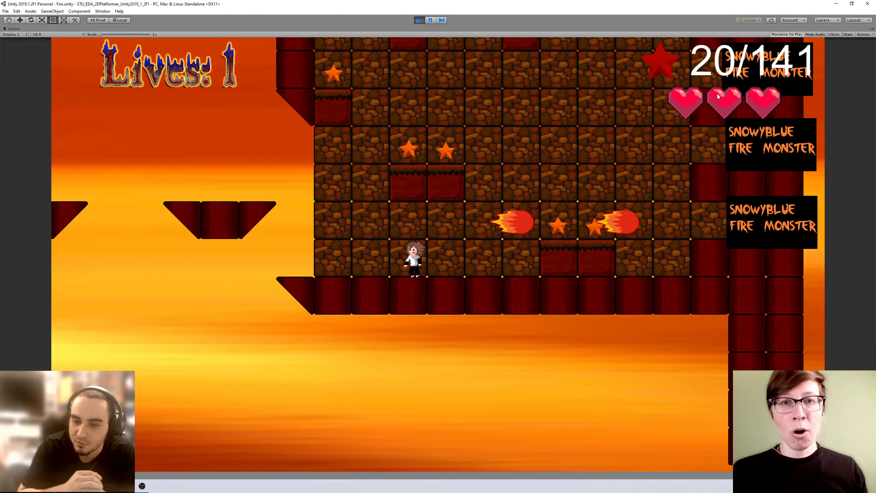
key(Right)
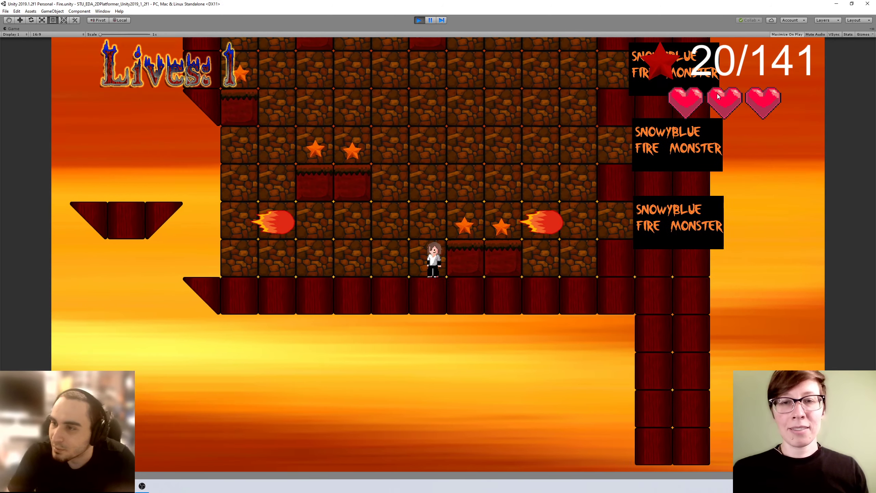
key(Left)
key(Right)
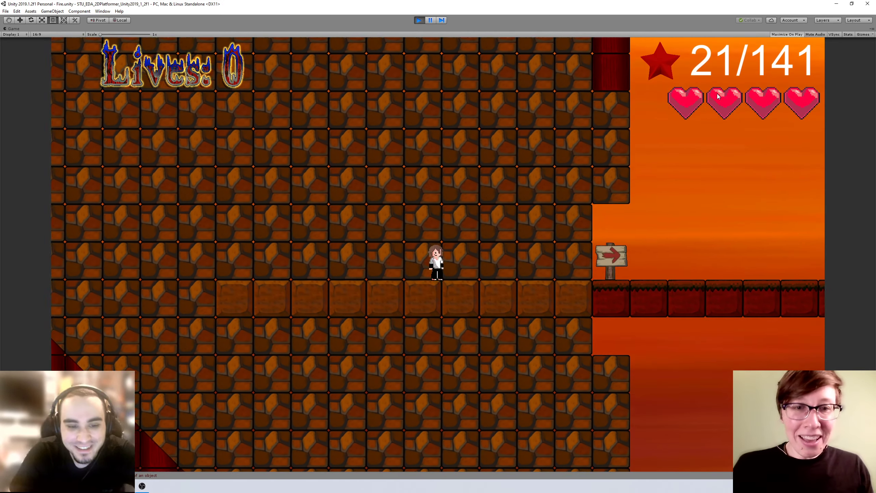
Step: Run again from the starting area and jump over the floating platforms onto the tall pillar
key(Right)
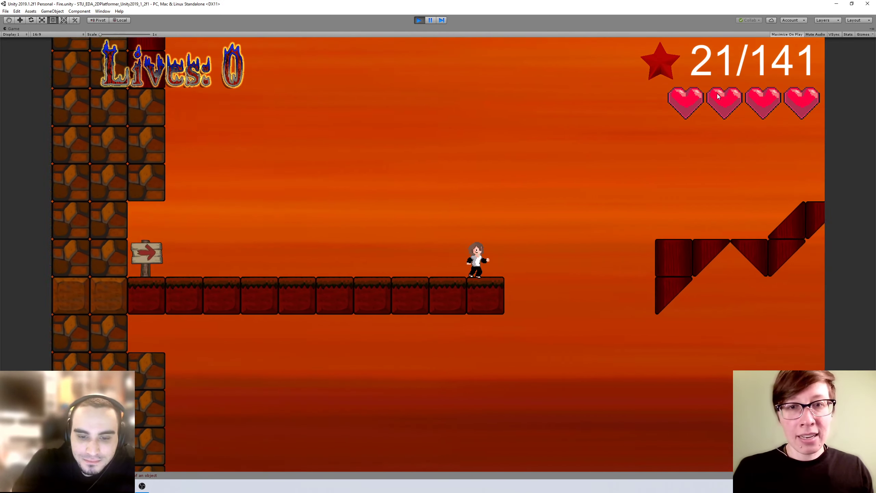
key(Right)
key(space)
key(space)
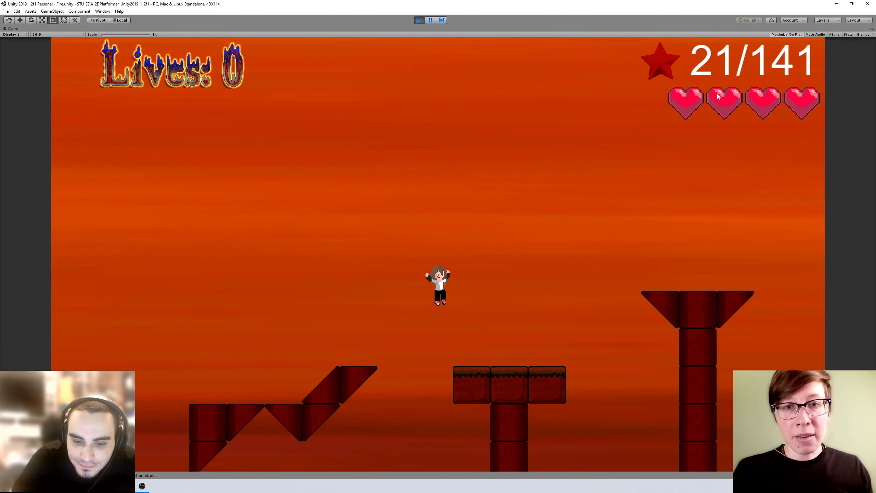
key(Right)
key(space)
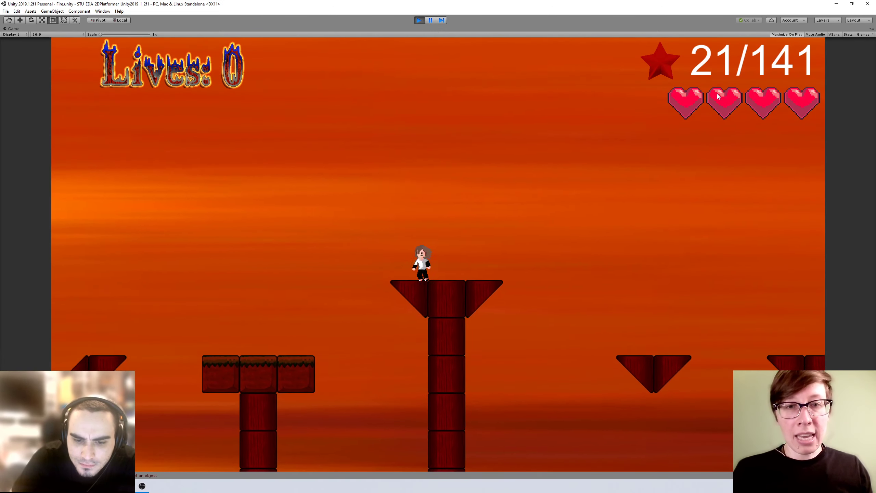
Step: Jump from the tall pillar over the floating platforms and enter the Snowyblue Fire Monster room
key(space)
key(Right)
key(space)
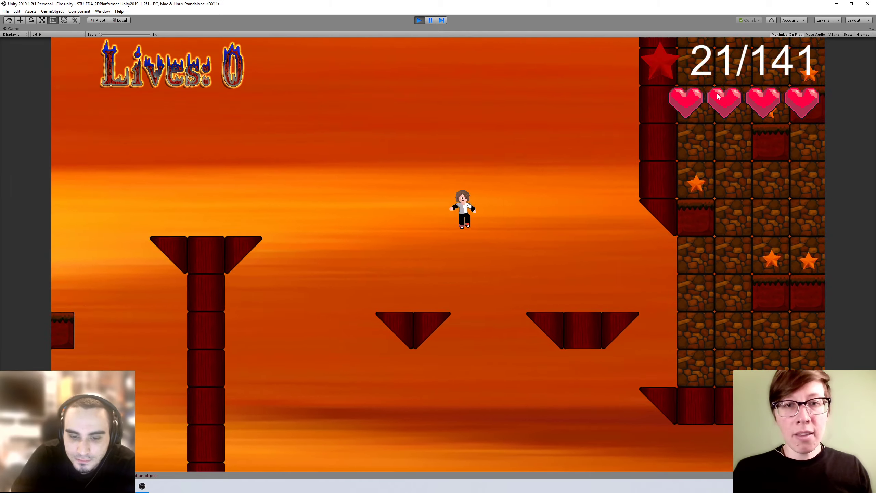
key(Right)
key(Right)
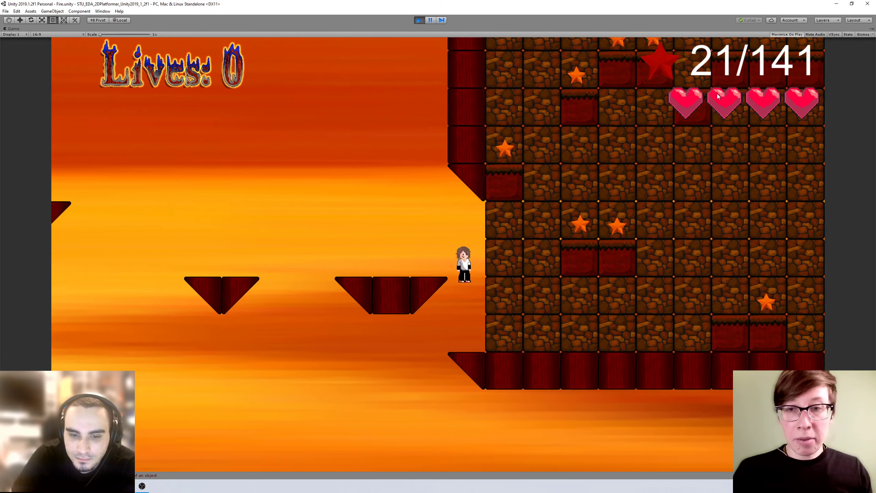
key(Right)
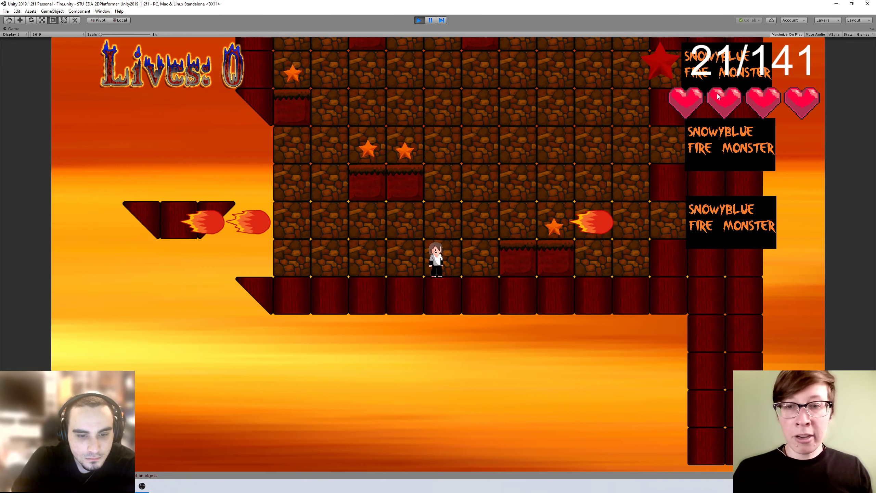
Step: Dodge the fireballs at the fire monster room's floor and jump onto the lower two-block ledge, collecting its first star
key(Right)
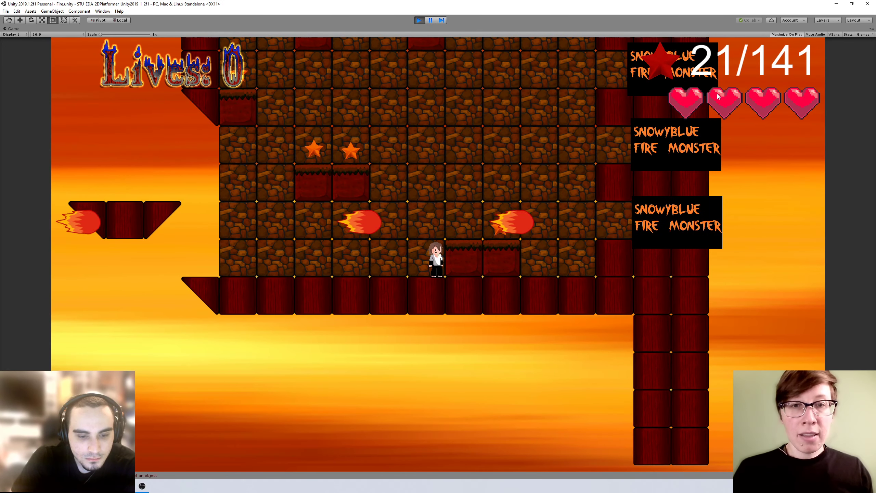
key(Left)
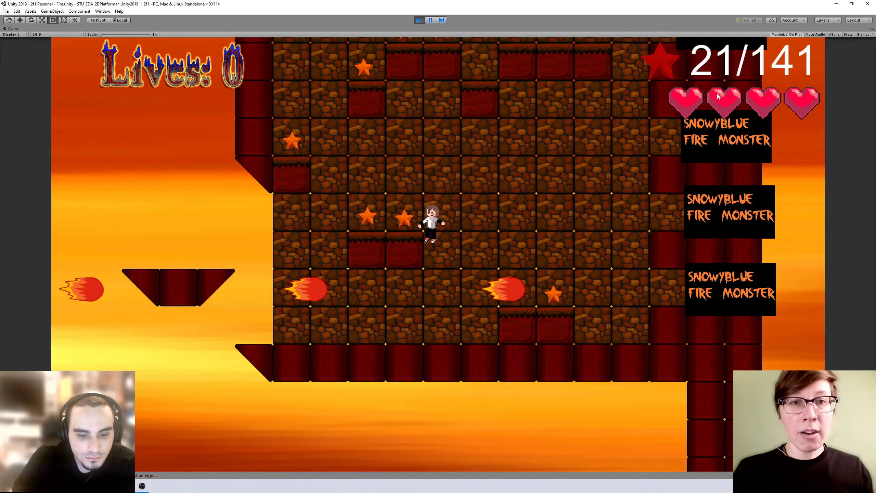
key(Right)
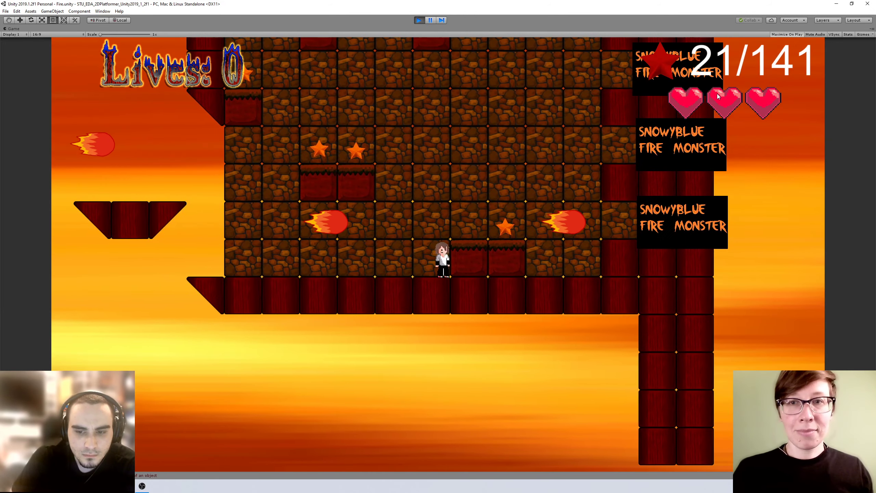
key(space)
key(Left)
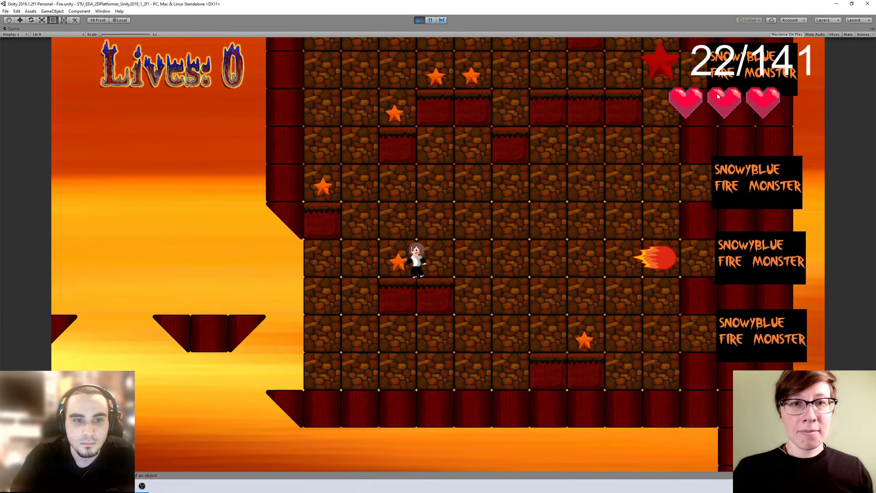
Step: Climb the room's middle ledges, collecting their stars and shielding against fireballs up to the end of the three-block ledge
key(Right)
key(space)
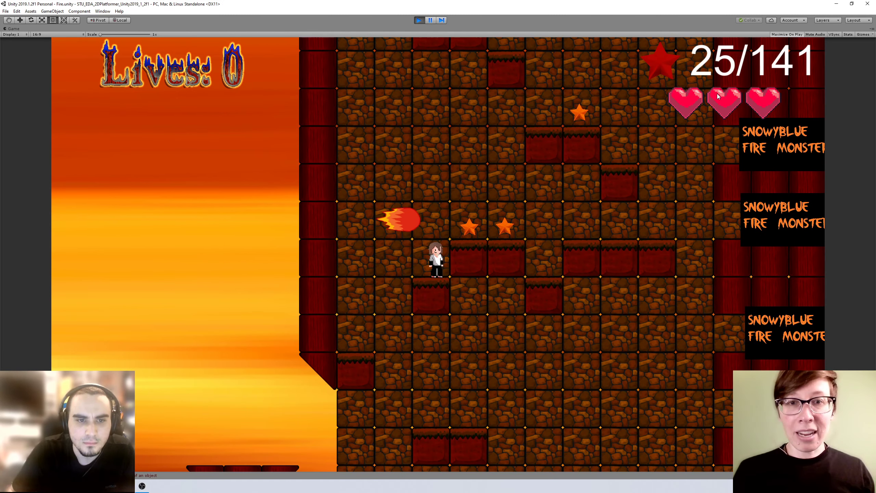
key(space)
key(Right)
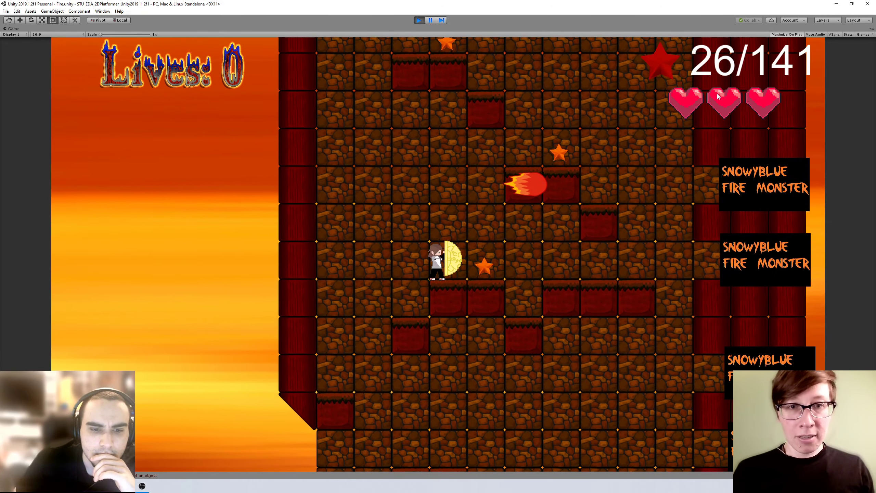
key(Right)
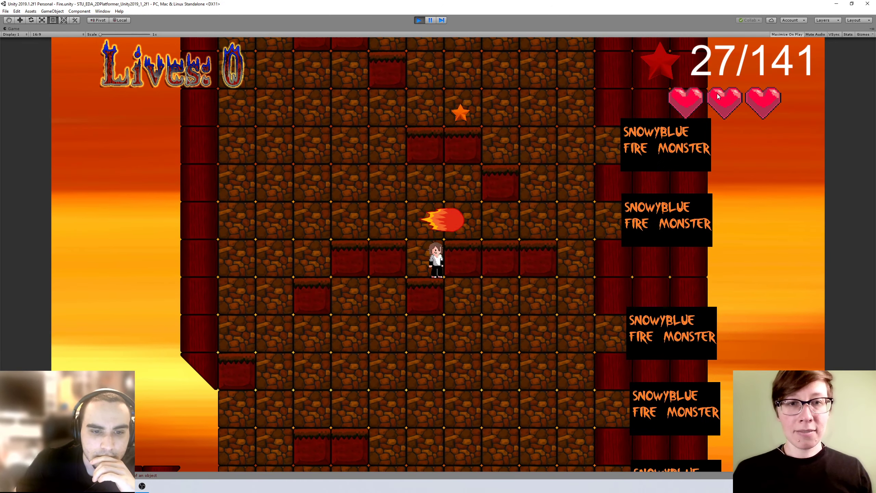
key(Right)
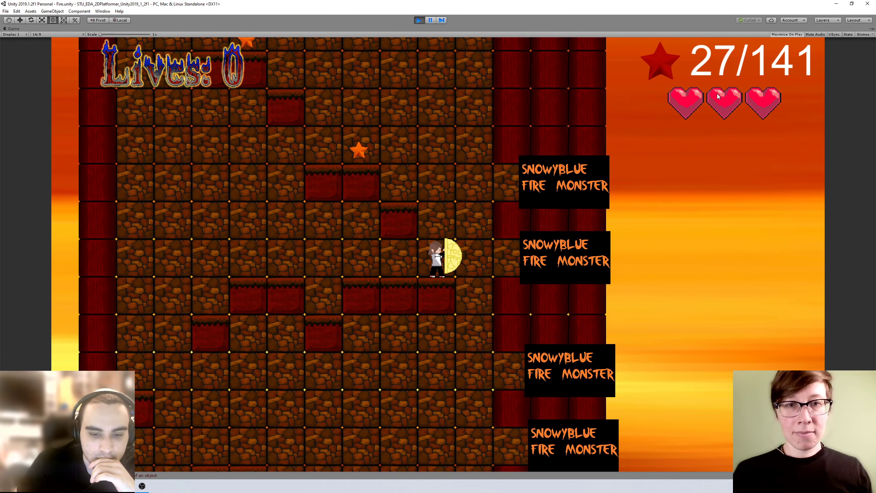
Step: Jump up the stepped blocks to the highest ledge beside the room's outer wall, collecting the stars on the way
key(space)
key(Left)
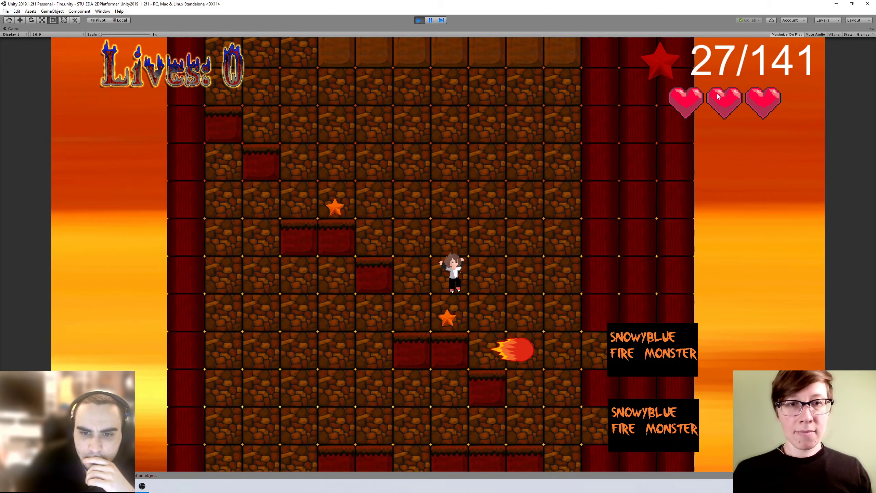
key(space)
key(Left)
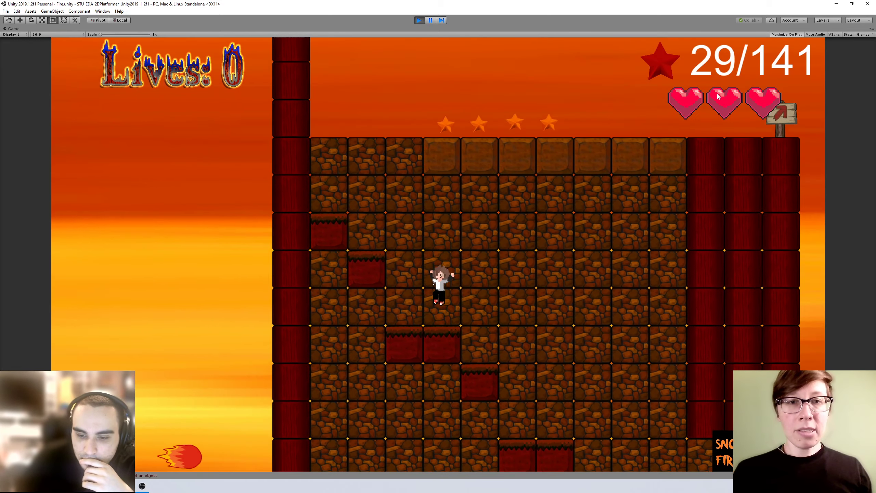
key(space)
key(Left)
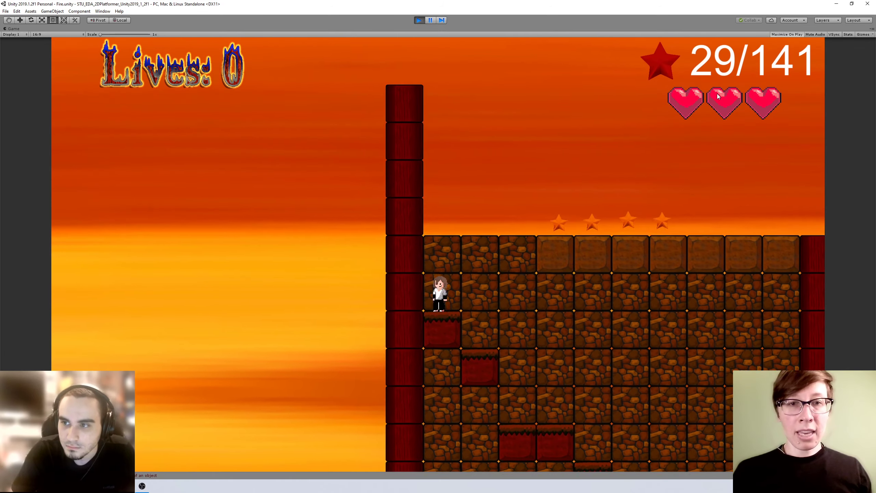
Step: Run across the top of the room collecting the four stars, then leap past the arrow sign toward the checkpoint area
key(Right)
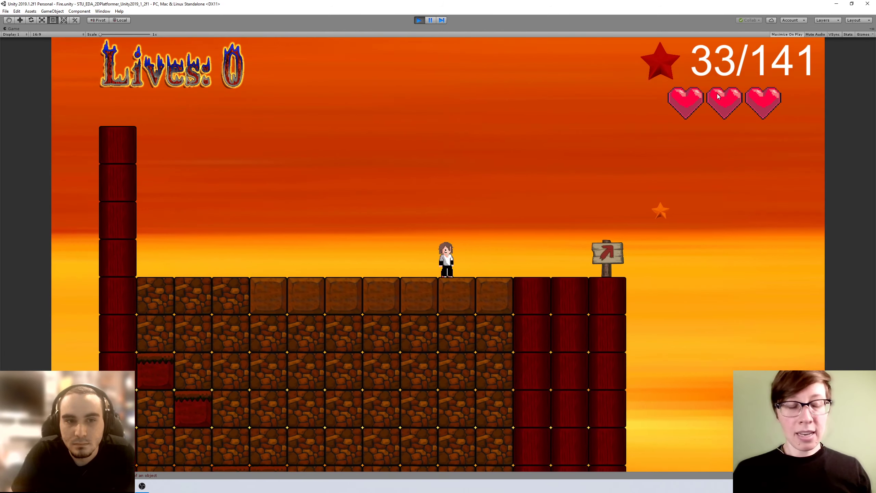
key(Right)
key(space)
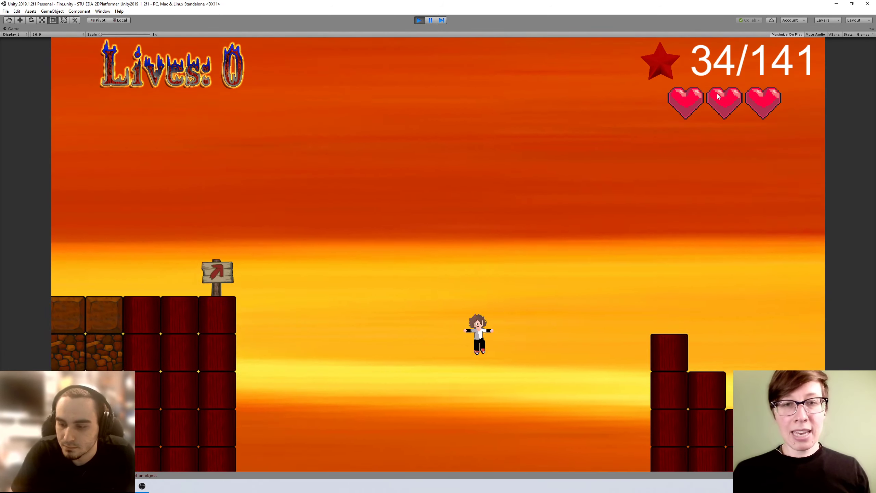
key(Right)
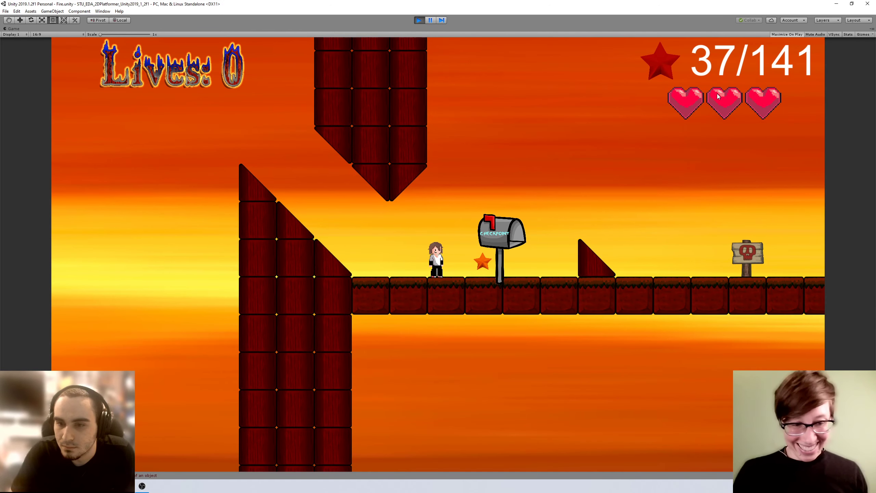
Step: Collect the star at the checkpoint mailbox, jump the small spike and climb the rock hill beyond the skull sign
key(Right)
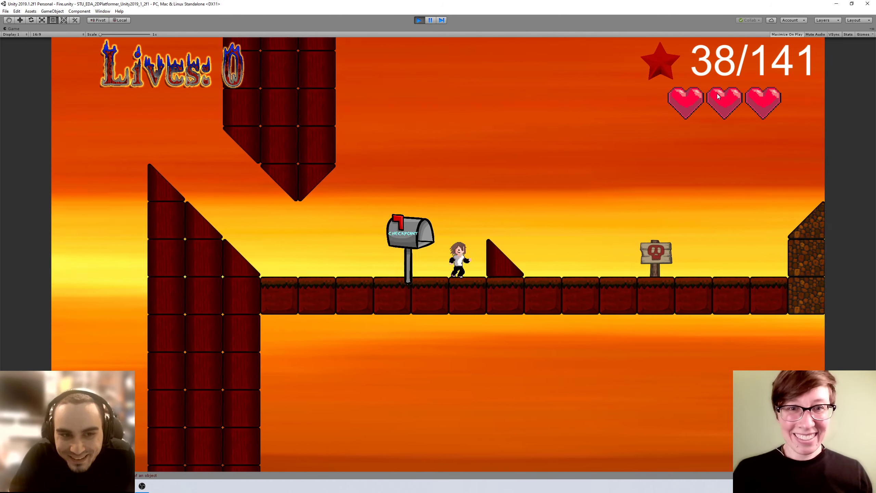
key(space)
key(Right)
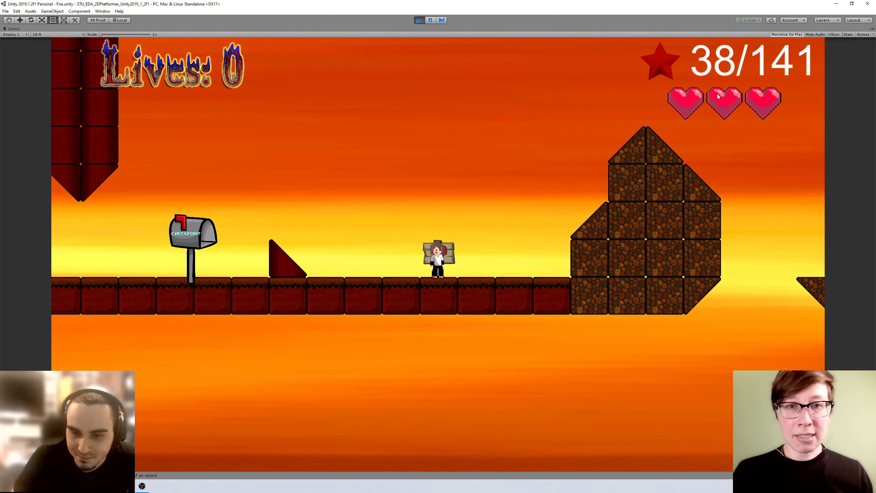
key(space)
key(Right)
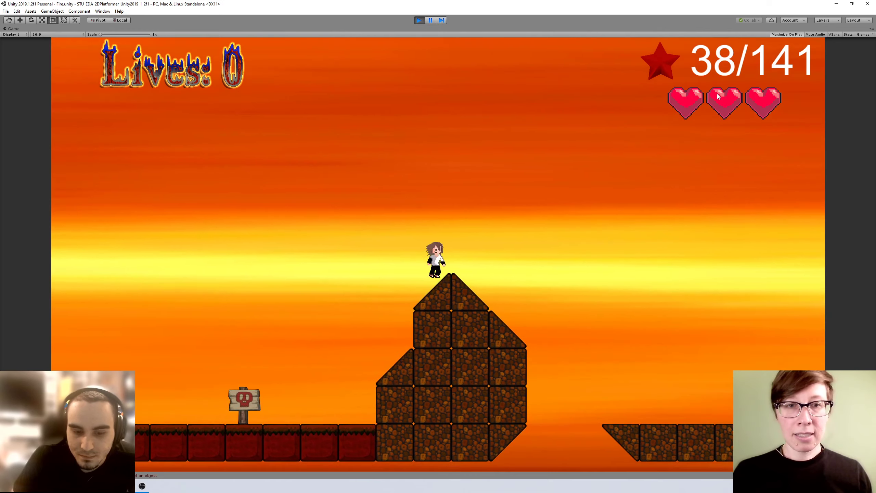
Step: Leap from the rock hill to the floating stone platform and run up for the jump to the next star pillar
key(space)
key(Right)
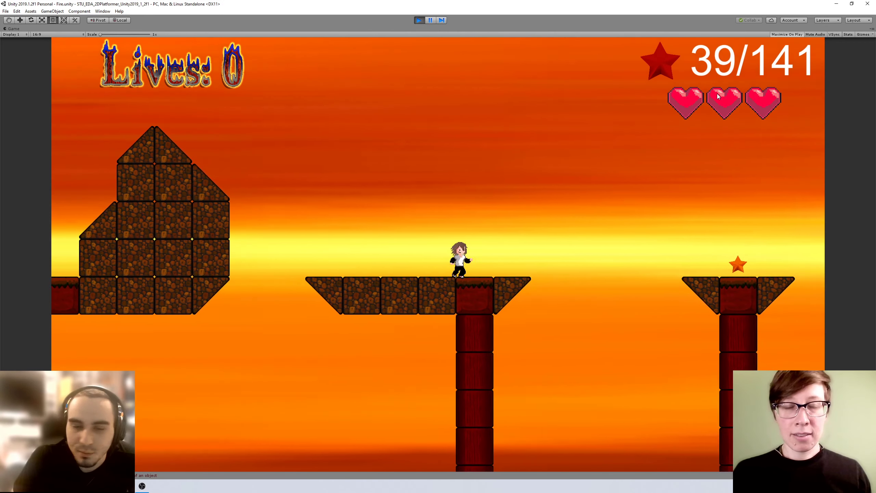
key(Left)
key(Right)
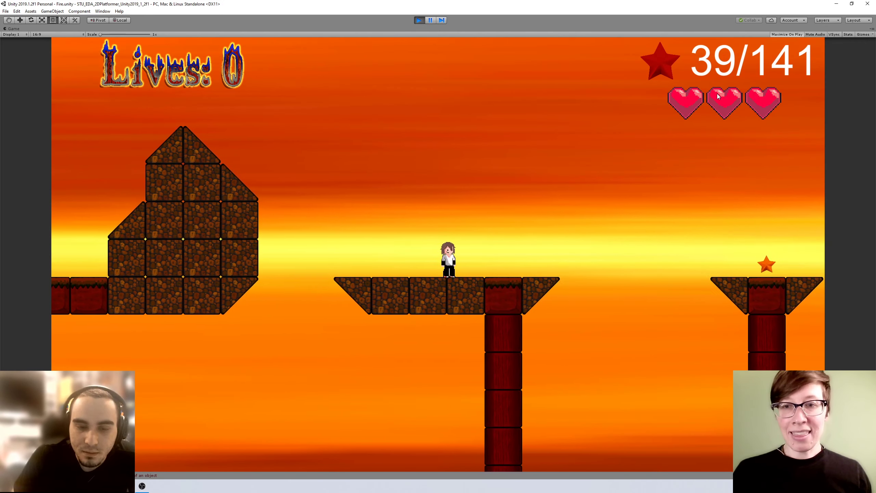
key(Right)
key(space)
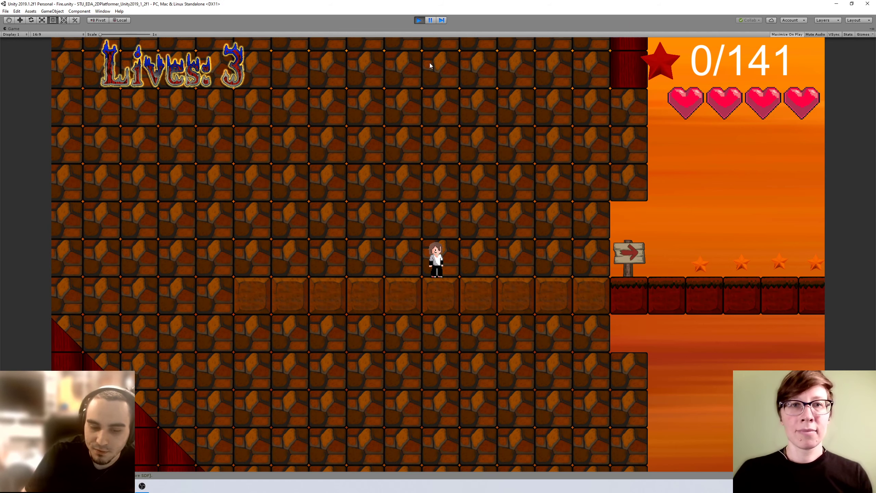
Step: Restart Play mode for the Fire level and run along the first bridge, collecting its stars and the TV pickup
click(419, 22)
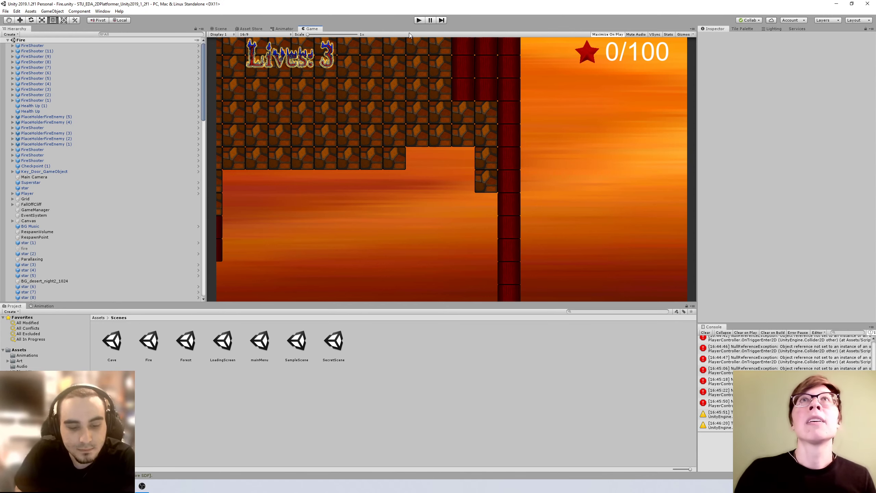
click(419, 20)
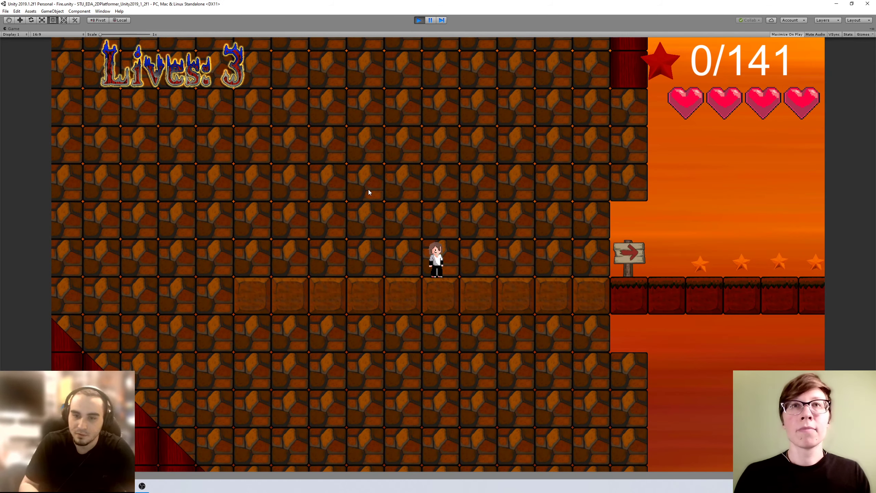
key(Right)
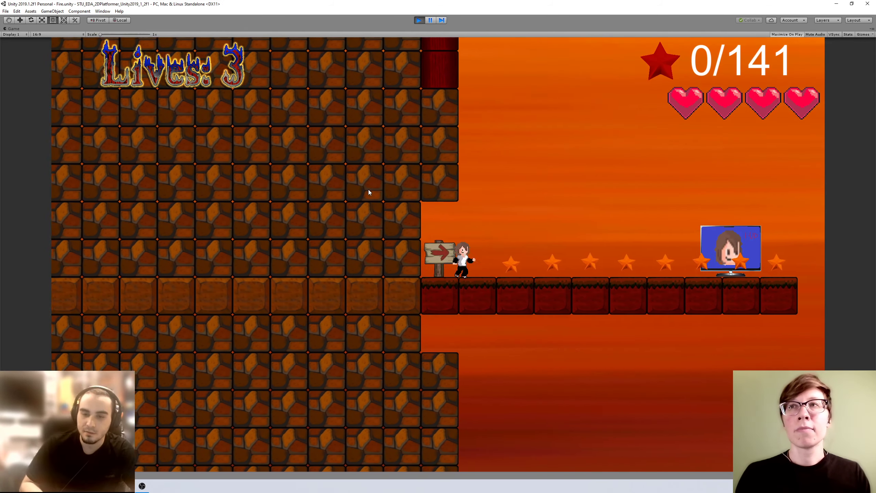
key(Right)
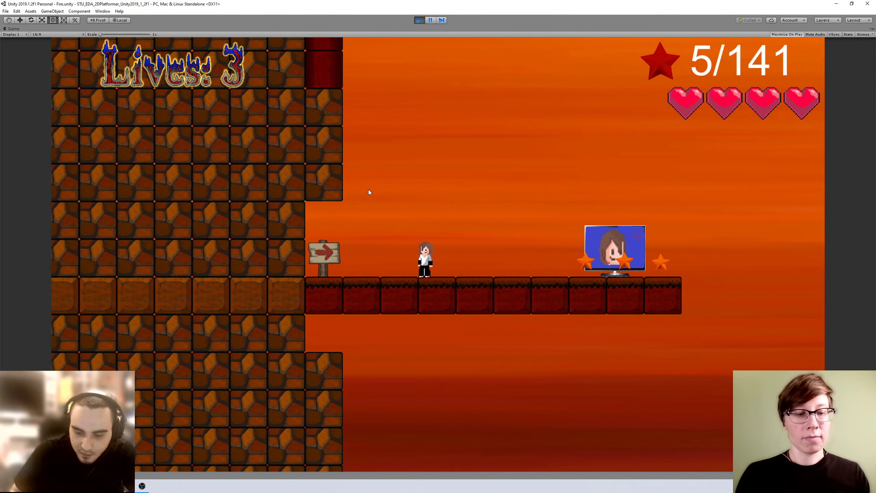
key(Right)
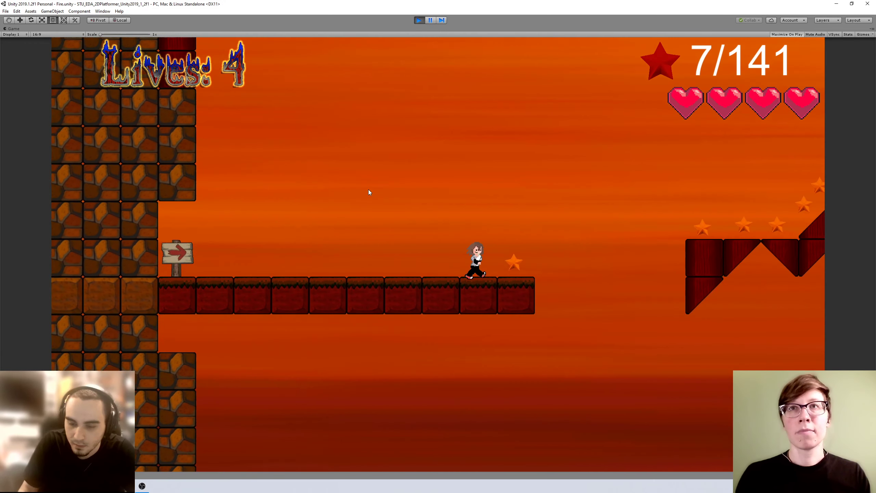
Step: Collect the bridge's last star, jump to the zigzag floating platform and gather its stars up the slope
key(Right)
key(space)
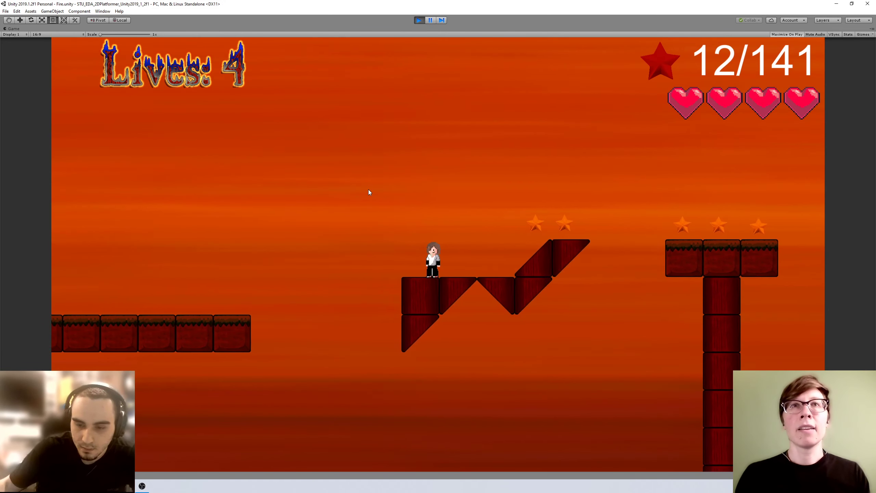
key(Right)
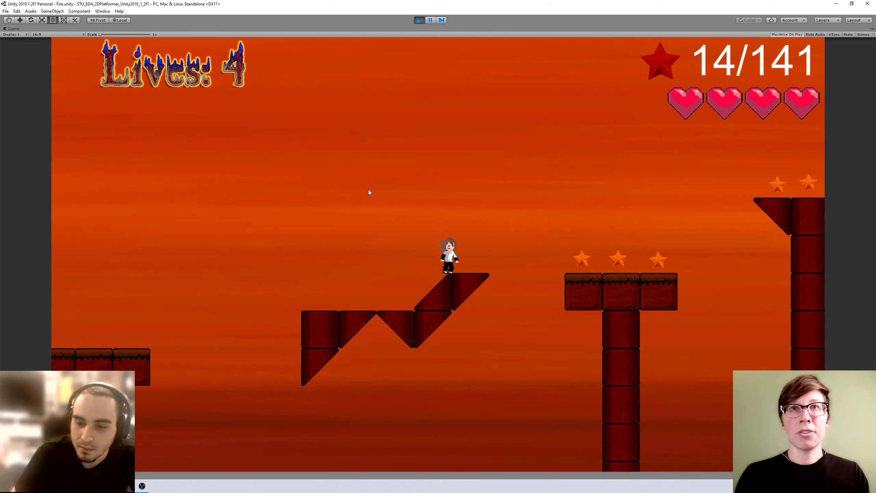
Step: Jump over the T-shaped platform and onto the taller pillar, collecting the three stars on each
key(Right)
key(space)
key(space)
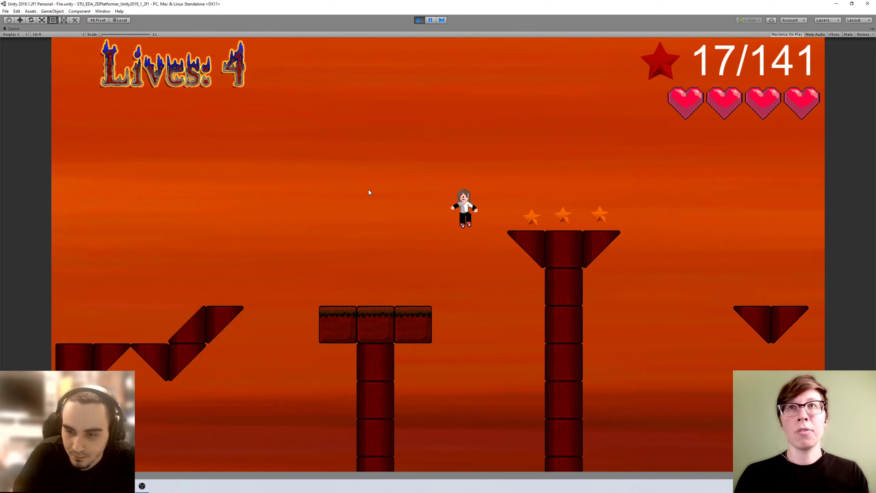
key(Right)
key(Left)
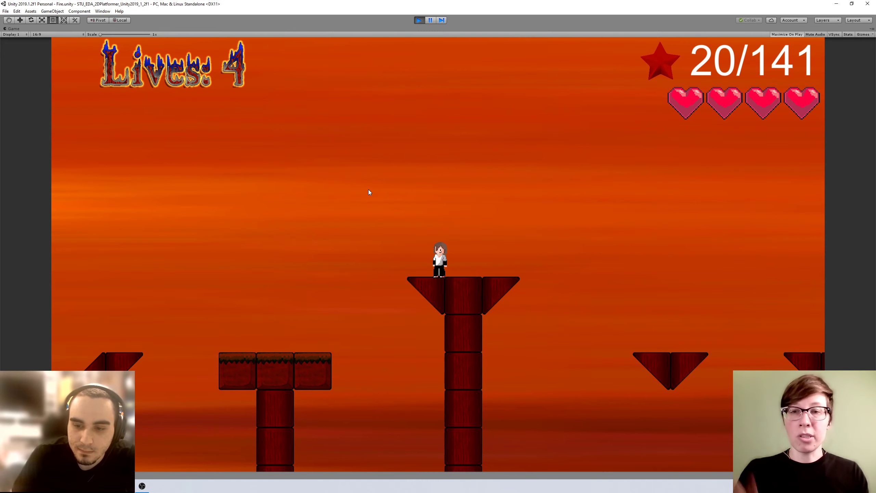
Step: Cross the small floating platforms back into the Snowyblue Fire Monster room and test ducking under the fireballs
key(space)
key(Right)
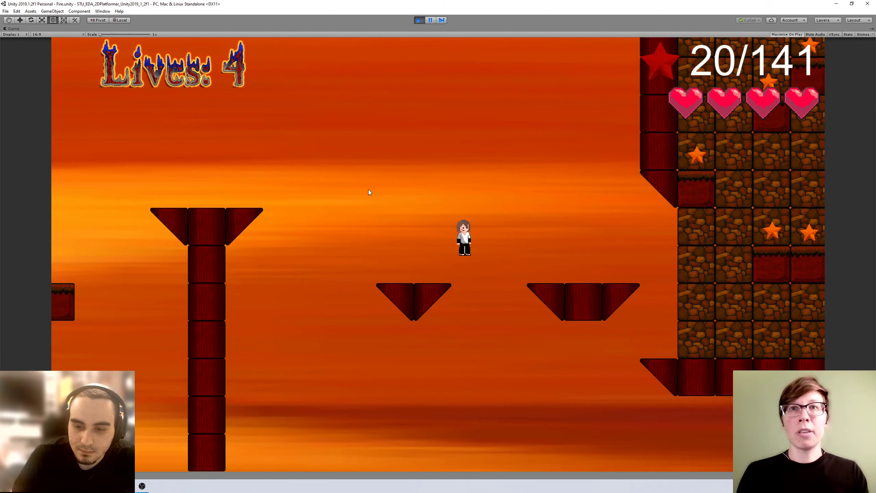
key(Right)
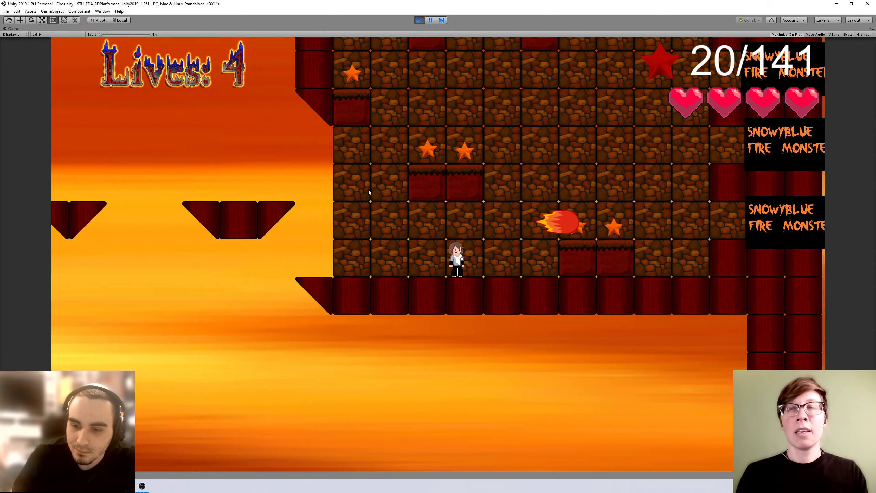
key(ctrl)
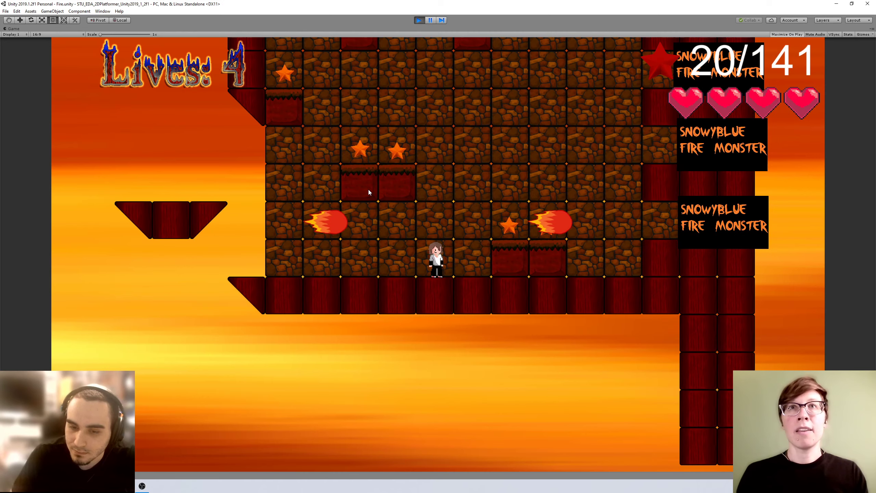
Step: Climb the monster room's two lowest ledges, collecting their stars and testing the shield against the fireballs
key(Right)
key(space)
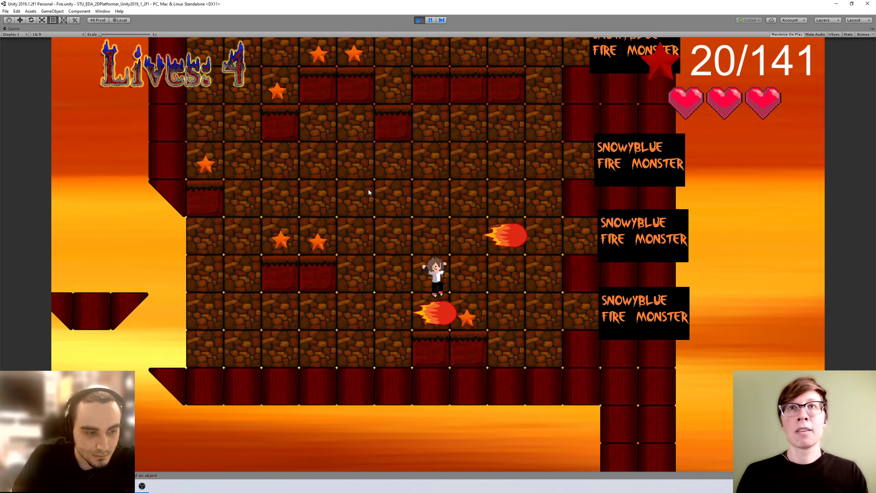
key(ctrl)
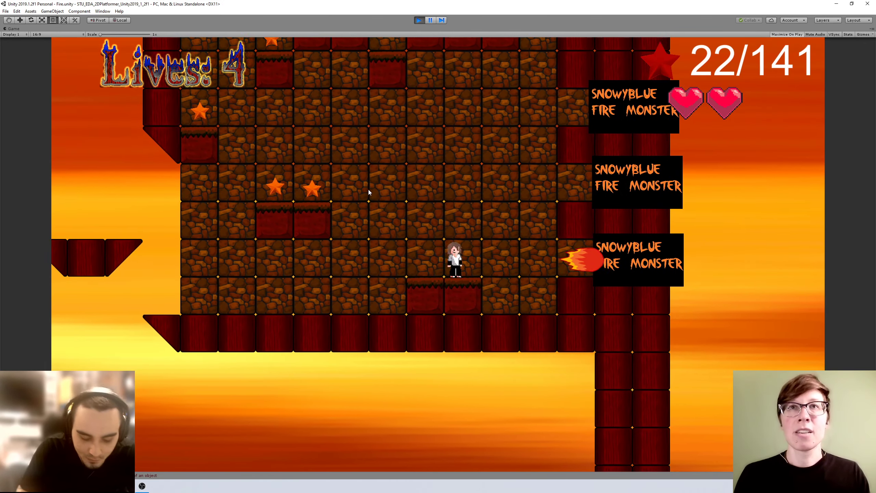
key(ctrl)
key(Left)
key(space)
key(Left)
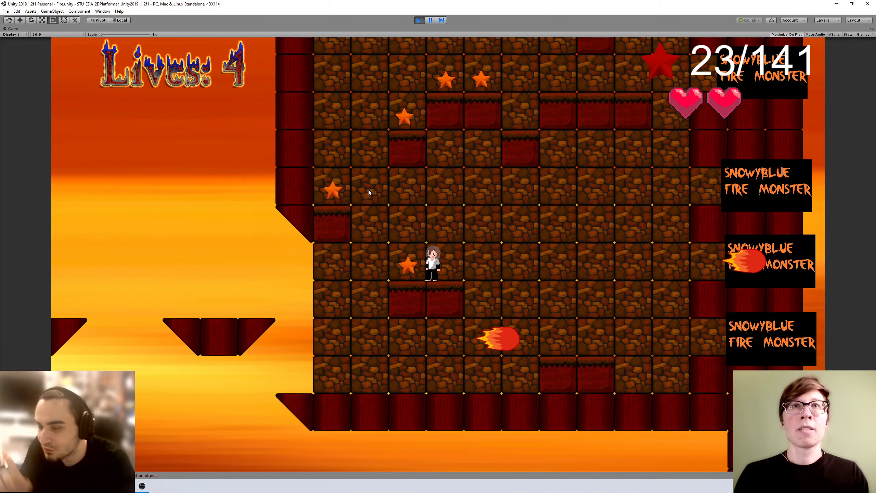
key(ctrl)
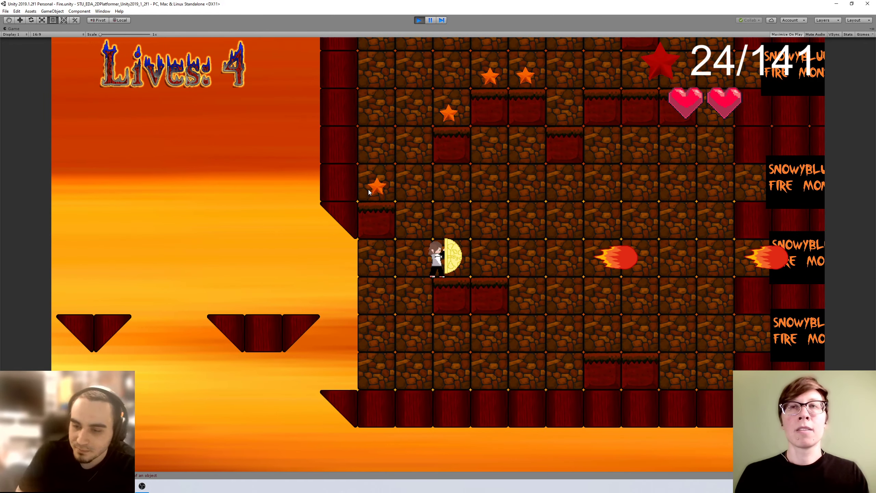
Step: Jump up the wall ledge and the ledges above it, collecting each star, and cross to the three-block ledge
key(space)
key(Left)
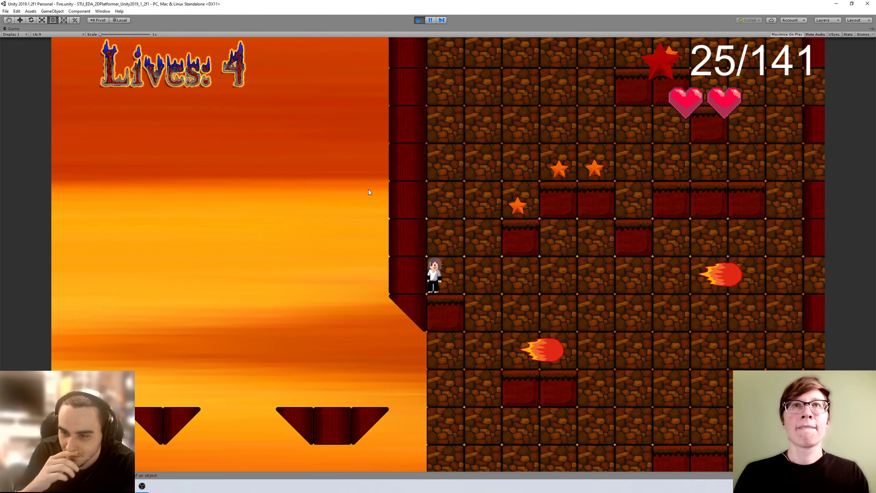
key(space)
key(Right)
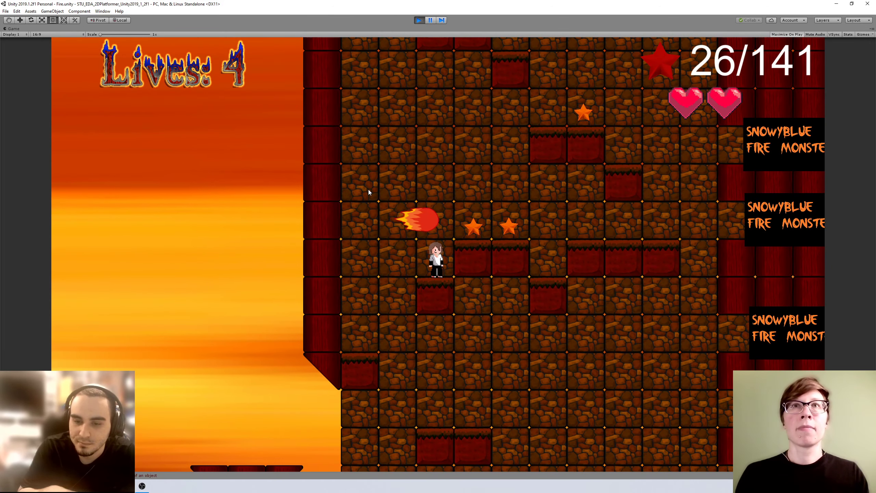
key(space)
key(Right)
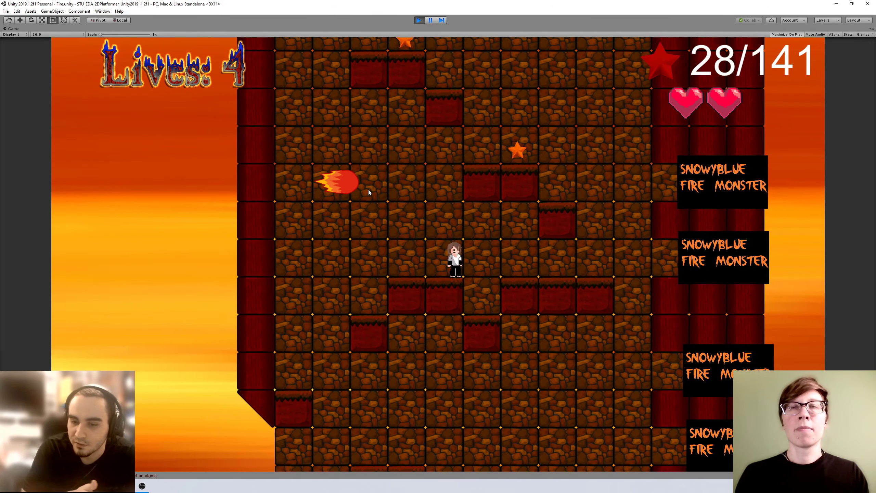
key(Right)
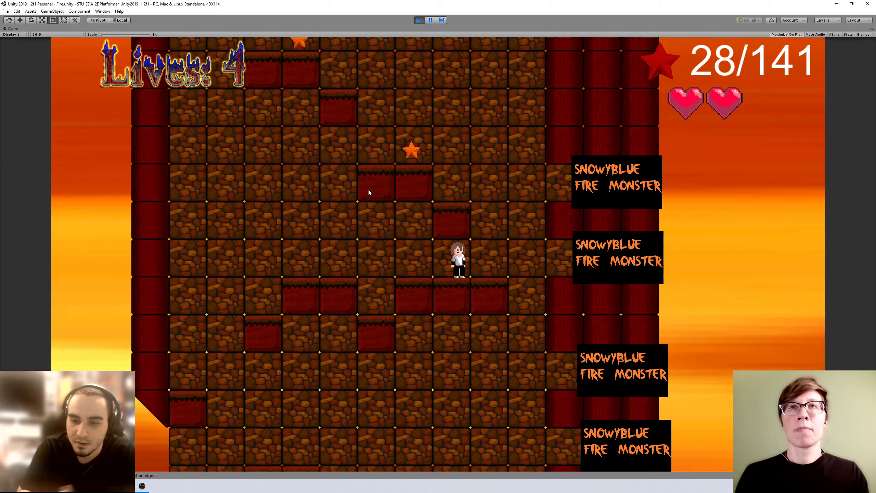
Step: Climb the upper ledges diagonally to the top of the monster room, collecting the two stars on the way
key(space)
key(Left)
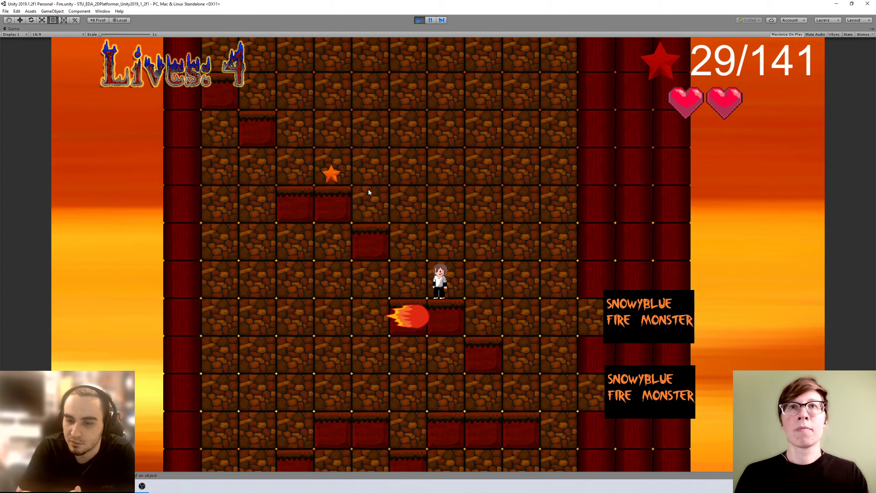
key(space)
key(Left)
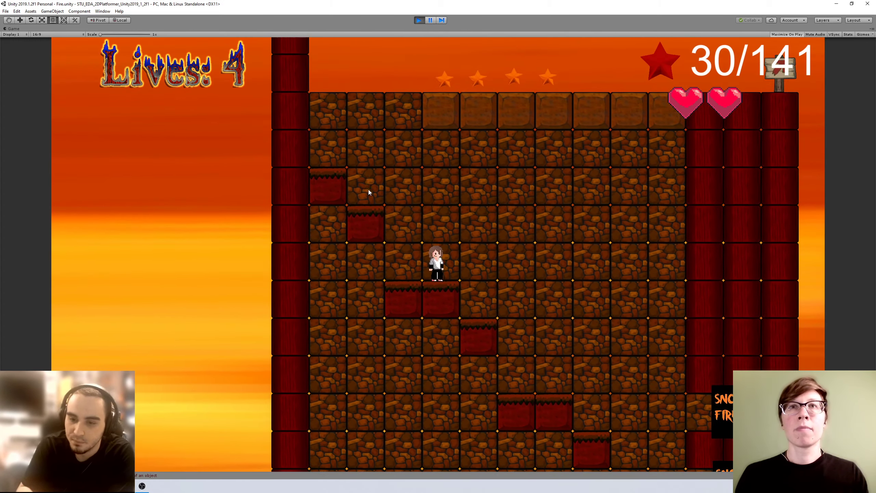
key(space)
key(Left)
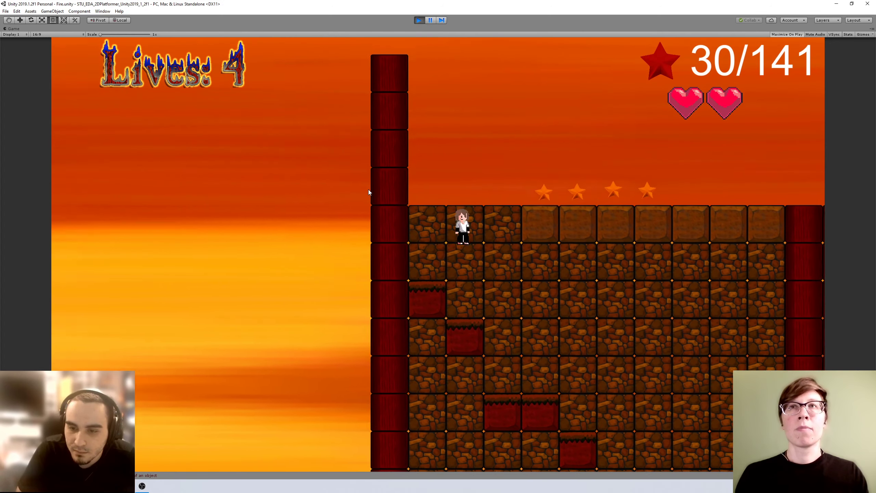
Step: Run across the room's roof collecting the four stars, leap off at the arrow sign and reach the mailbox checkpoint
key(Right)
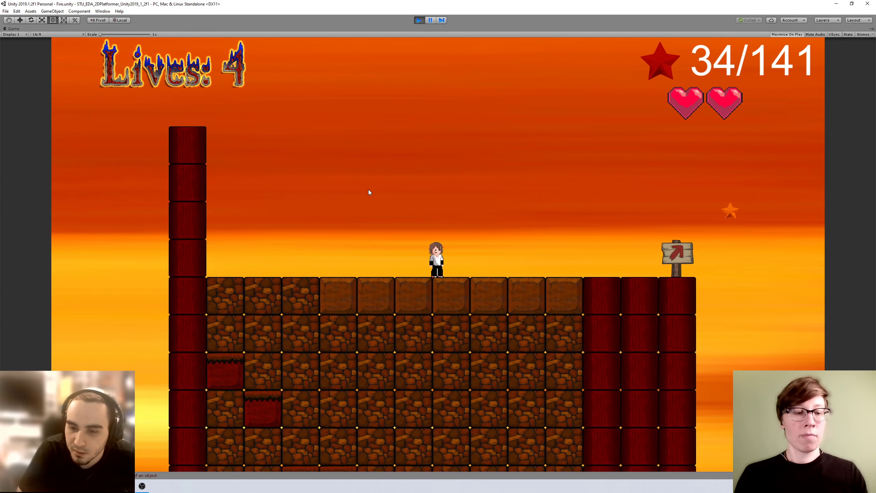
key(Right)
key(space)
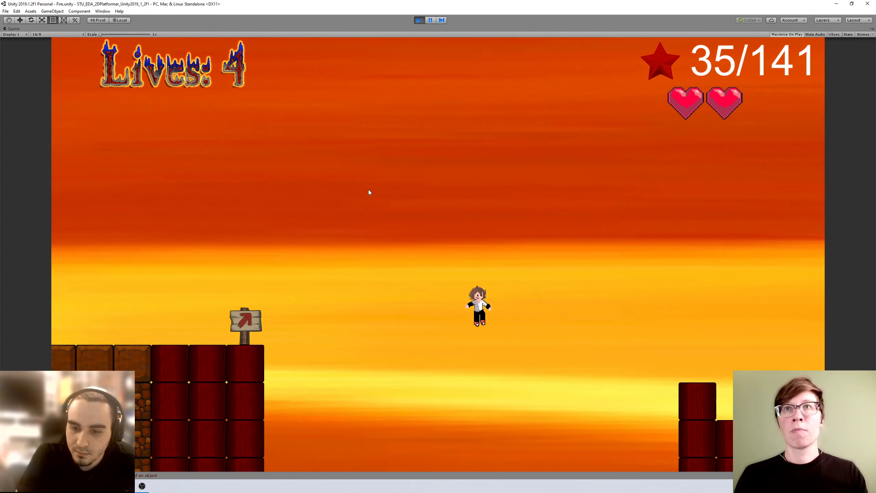
key(Right)
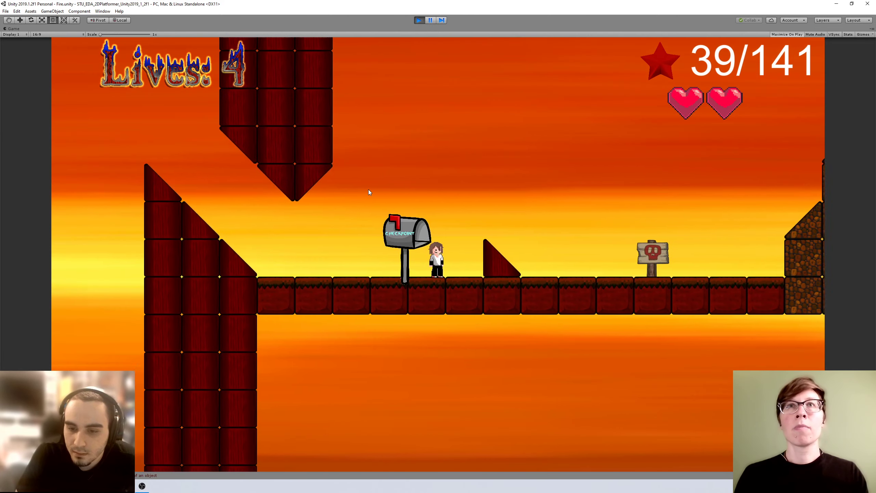
Step: Try to jump past the skull sign and across the rock mound beyond the checkpoint
key(space)
key(Right)
key(space)
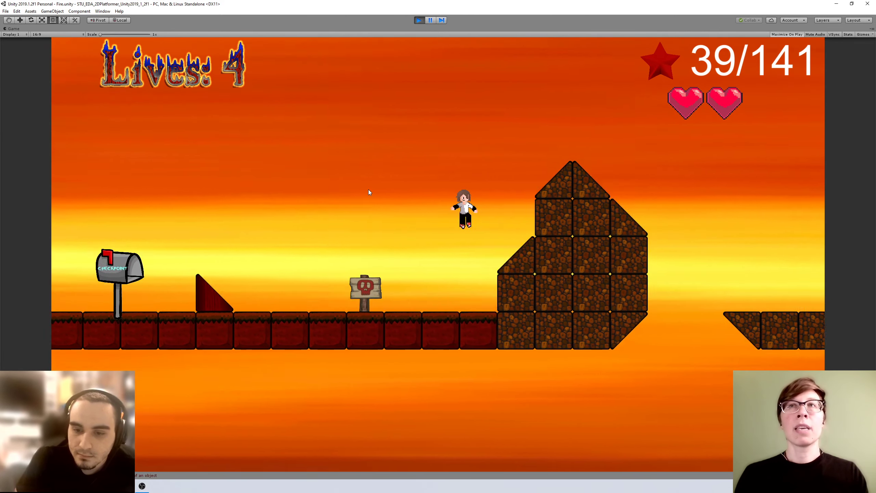
key(Right)
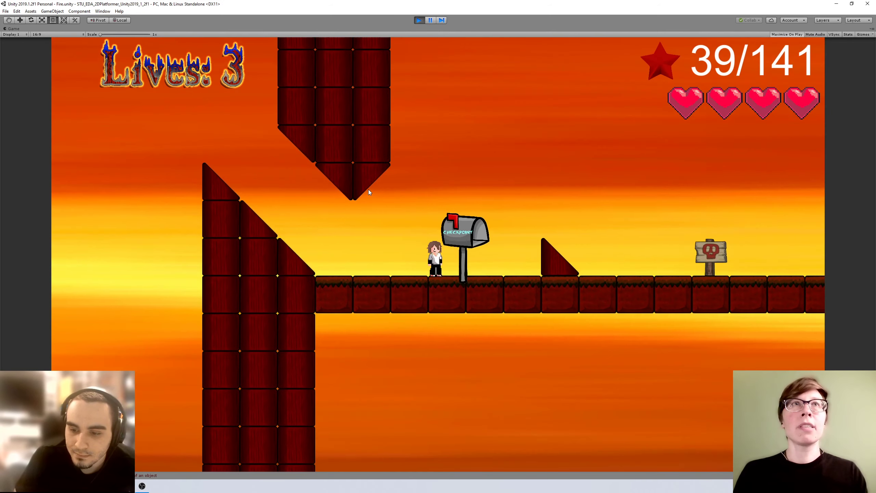
Step: Run from the mailbox checkpoint over the rock mound and jump across to the long stone platform
key(Right)
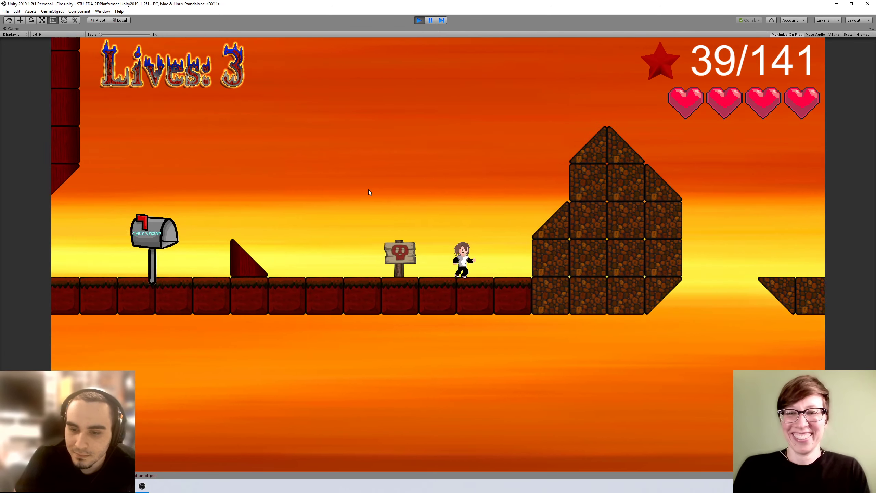
key(space)
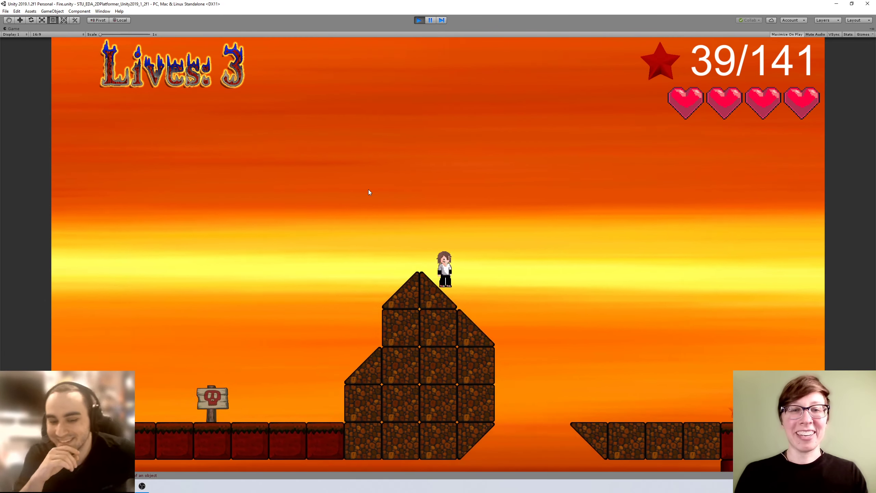
key(Right)
key(space)
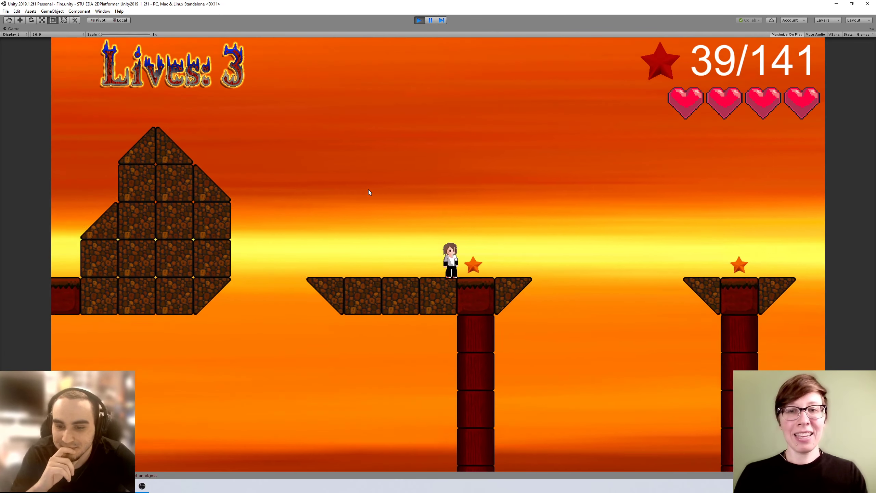
Step: Collect the platform's star, hop across the T-shaped and arched pillars for their stars, and reach the arrow sign pillar
key(Right)
key(space)
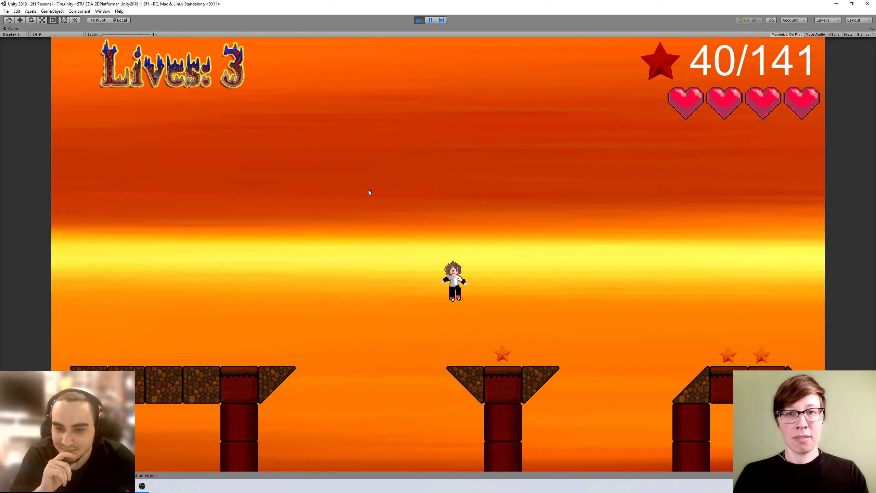
key(Right)
key(space)
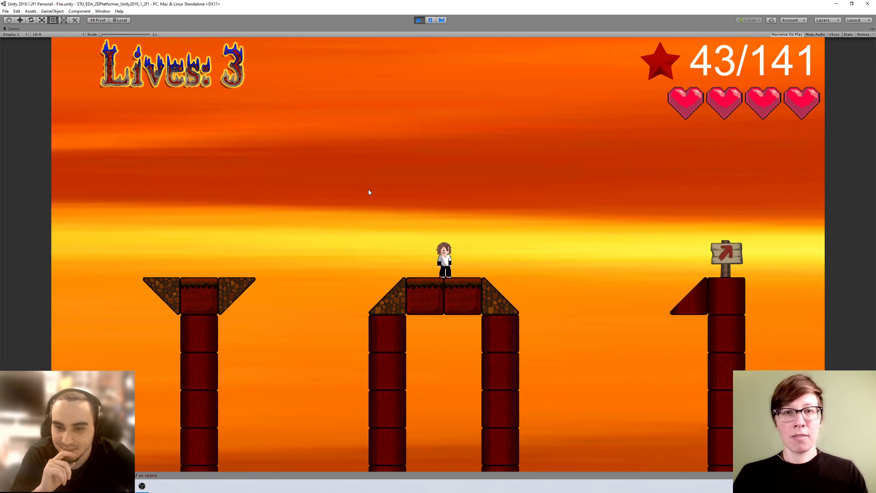
key(Right)
key(space)
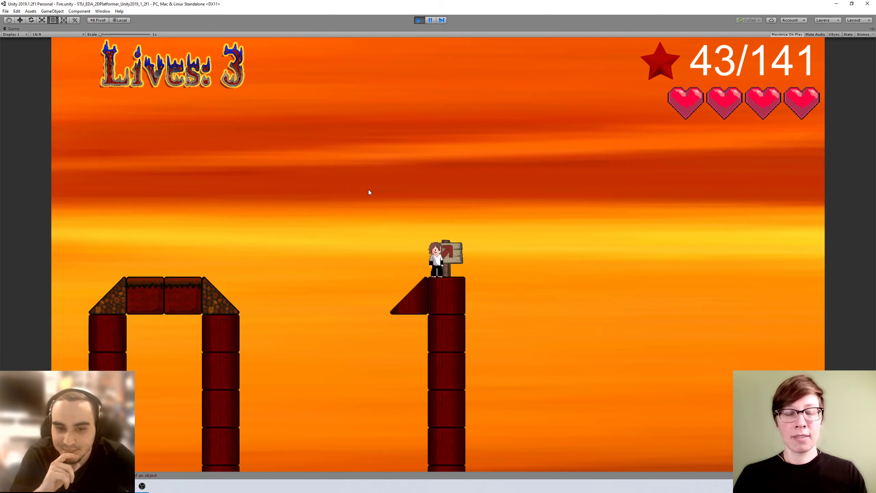
Step: Leap from the arrow sign pillar onto the large sloped hill and run over it, collecting its stars
key(Right)
key(space)
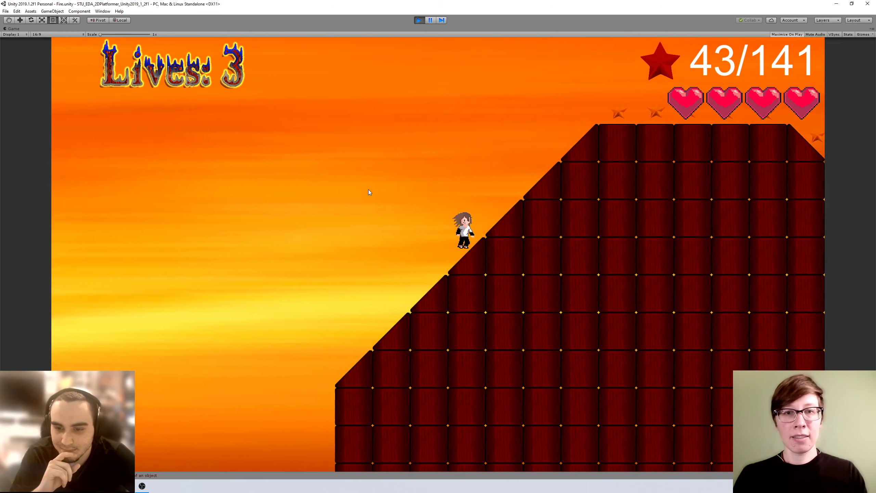
key(Right)
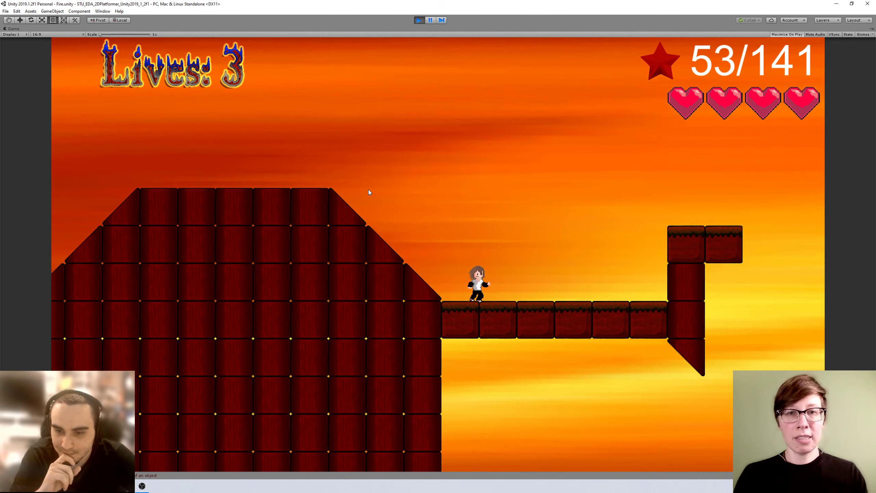
Step: Cross the bridge after the hill and jump over both hook-shaped pillars onto the wide stone plateau
key(Right)
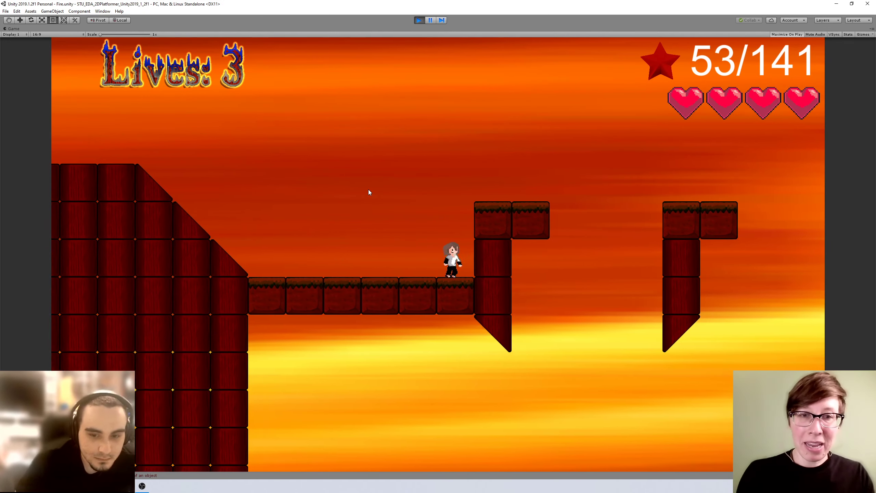
key(space)
key(space)
key(Right)
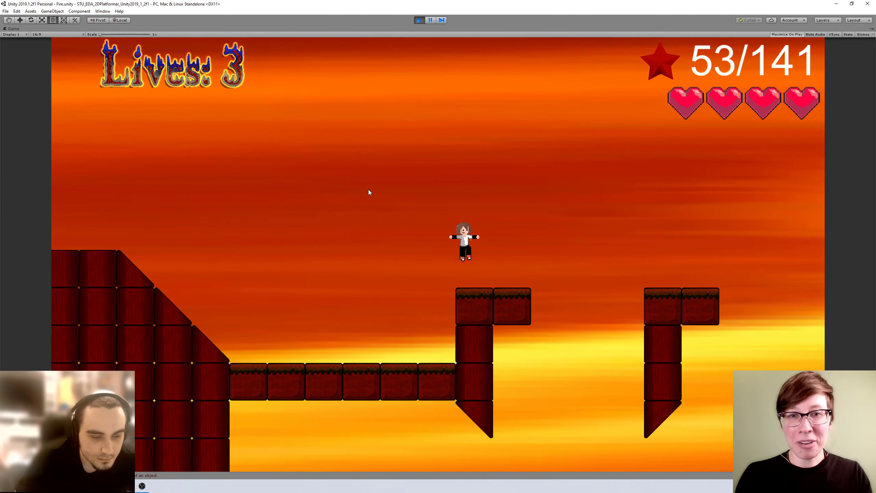
key(Right)
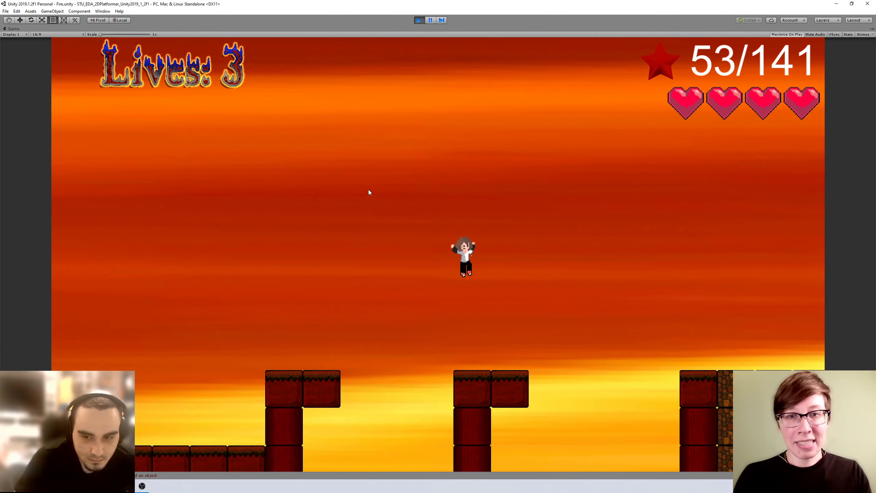
key(space)
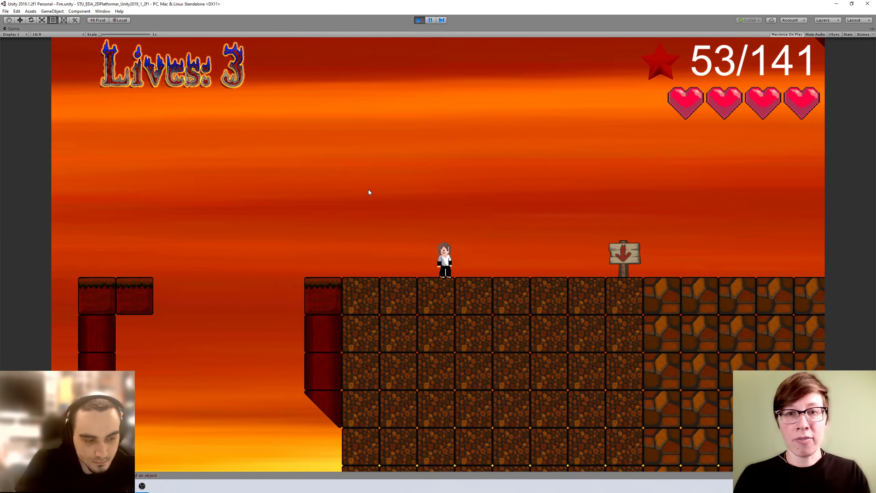
Step: Drop down the shaft at the down-arrow sign and flee the giant fireball along the corridor past the next sign
key(Right)
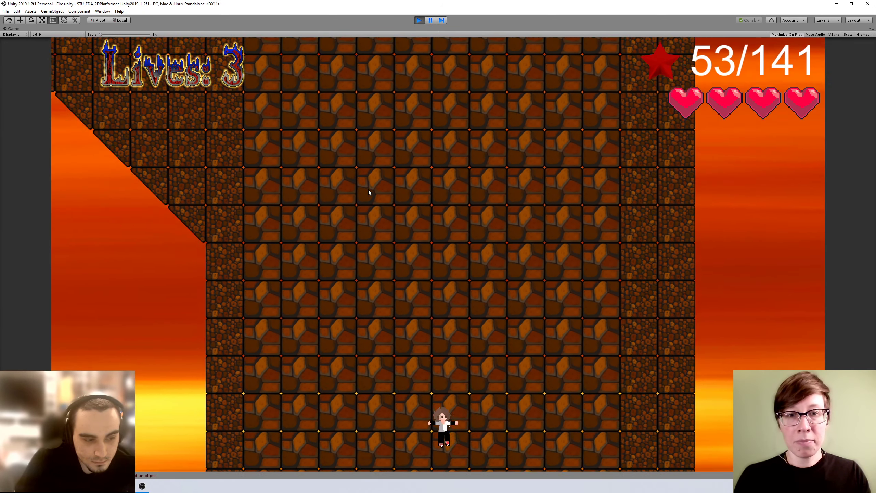
key(Right)
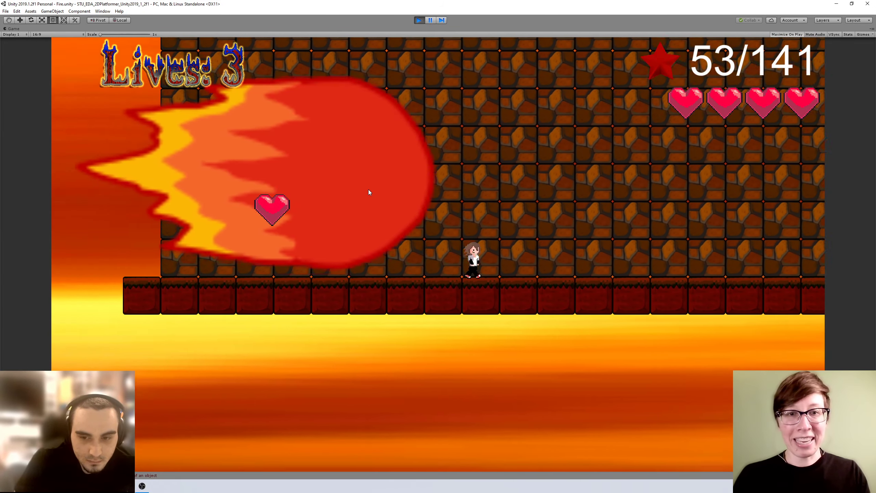
key(Right)
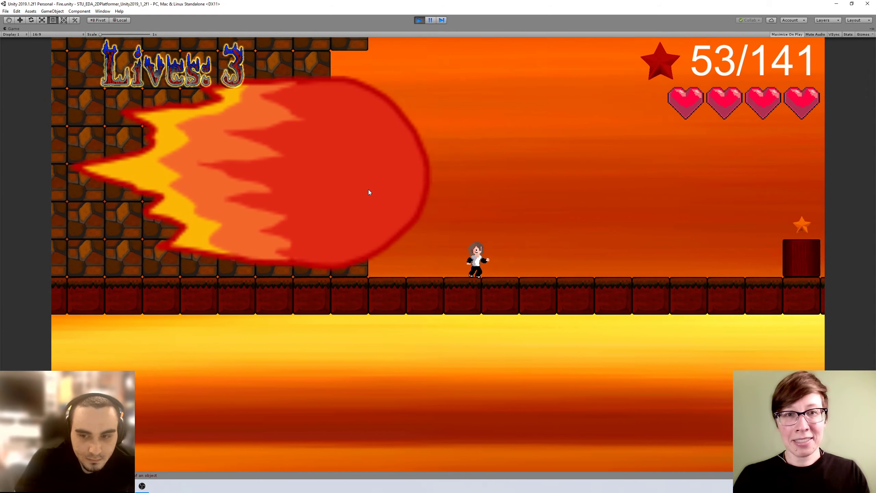
key(Right)
key(space)
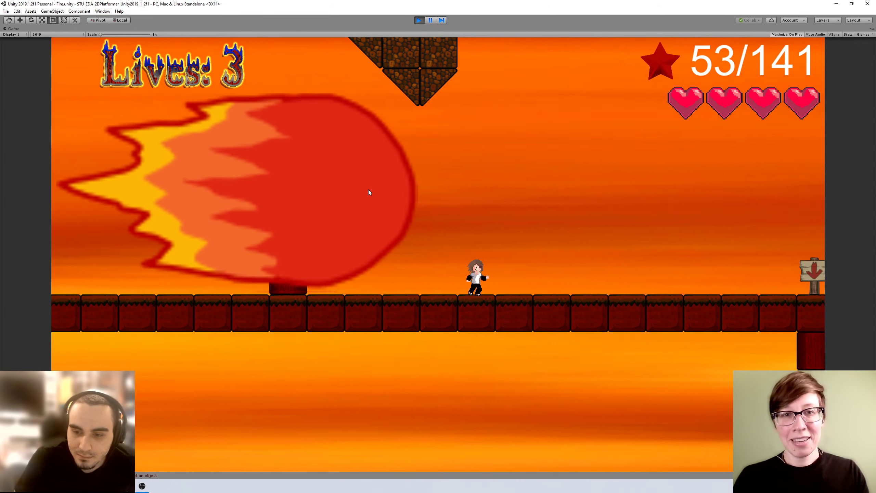
key(Right)
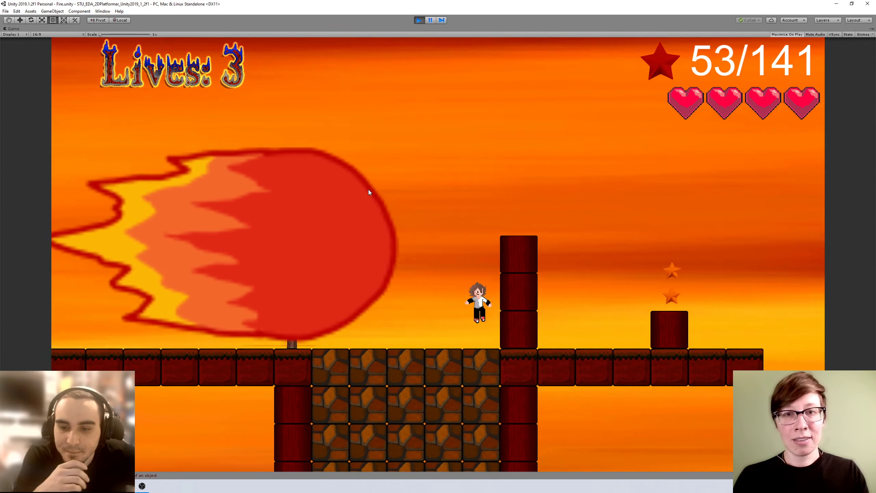
Step: Replay the stretch from the checkpoint over the spike and rock mound back to the long stone platform
key(Right)
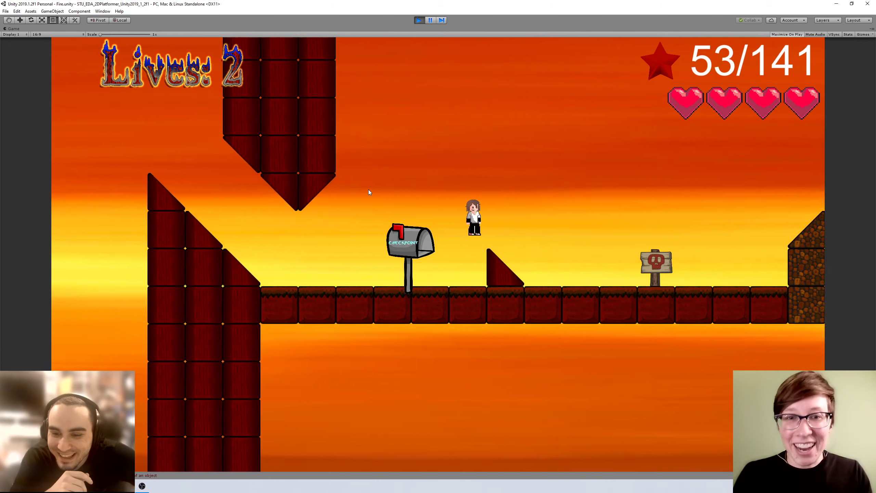
key(Right)
key(space)
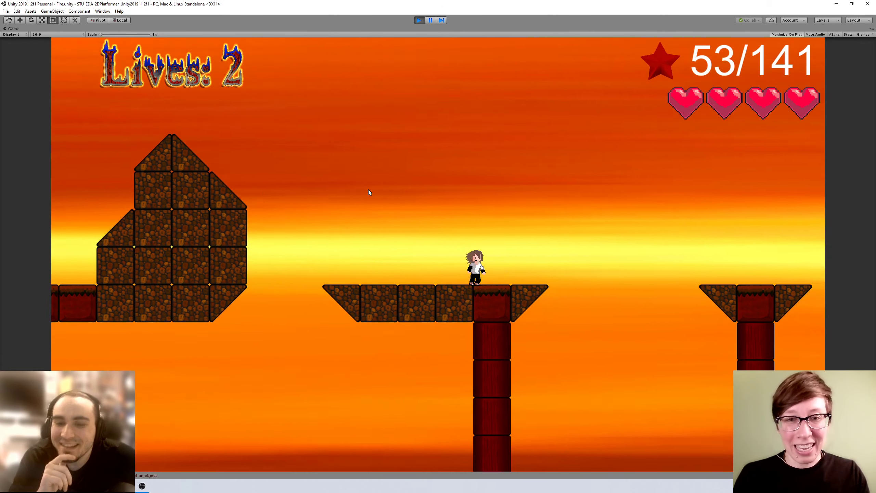
Step: Jump from the long stone platform across the pillars and past the up-arrow sign onto the large sloped hill
key(Right)
key(space)
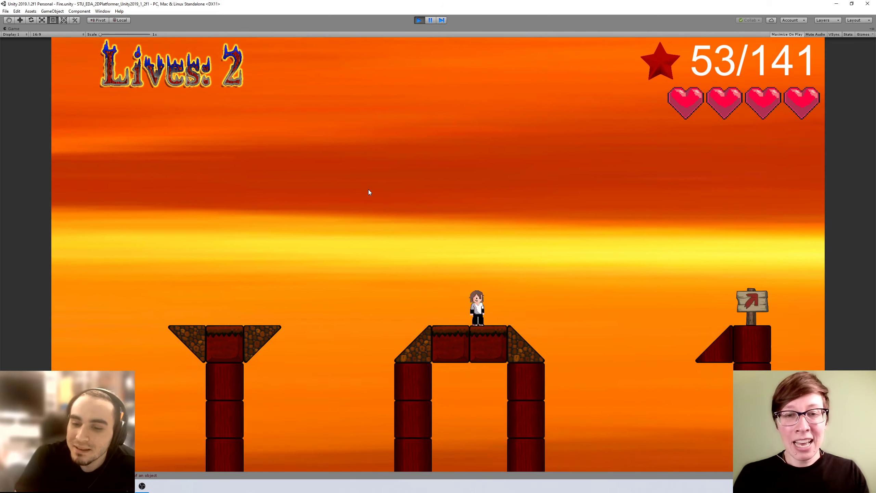
key(space)
key(Right)
key(space)
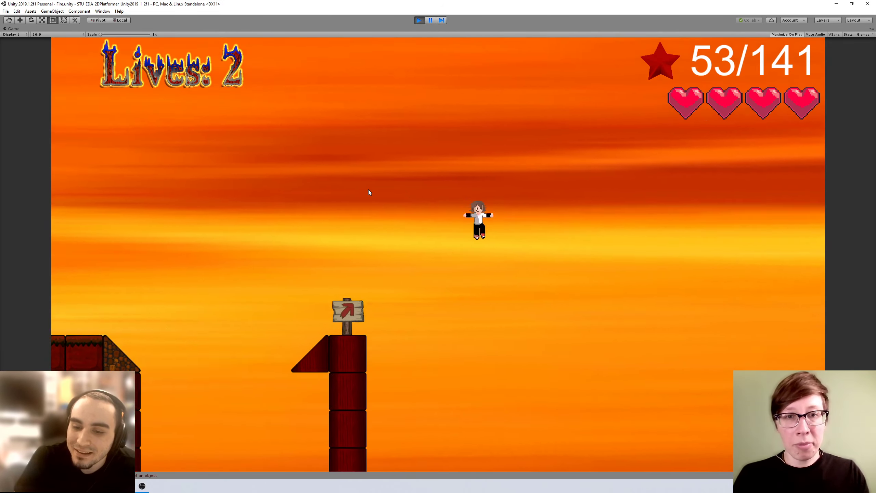
key(Right)
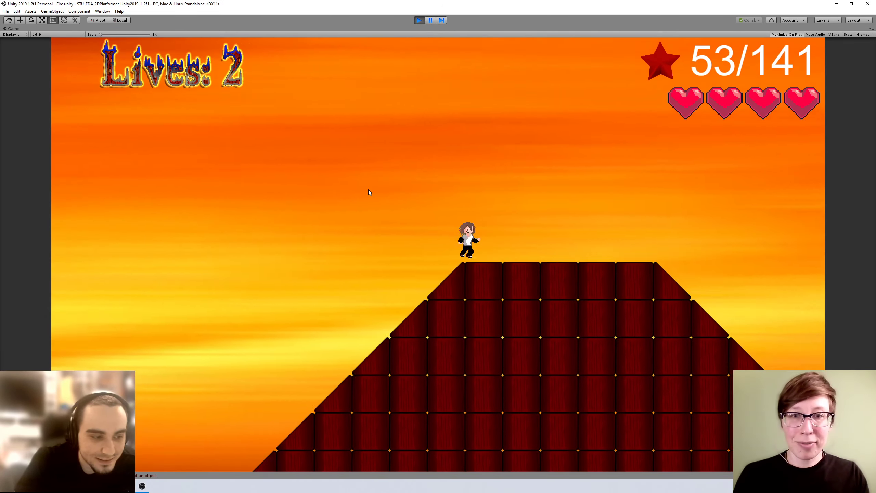
Step: Run down the hill, cross the bridge and hop over both hook-shaped pillars to reach the stone plateau
key(Right)
key(space)
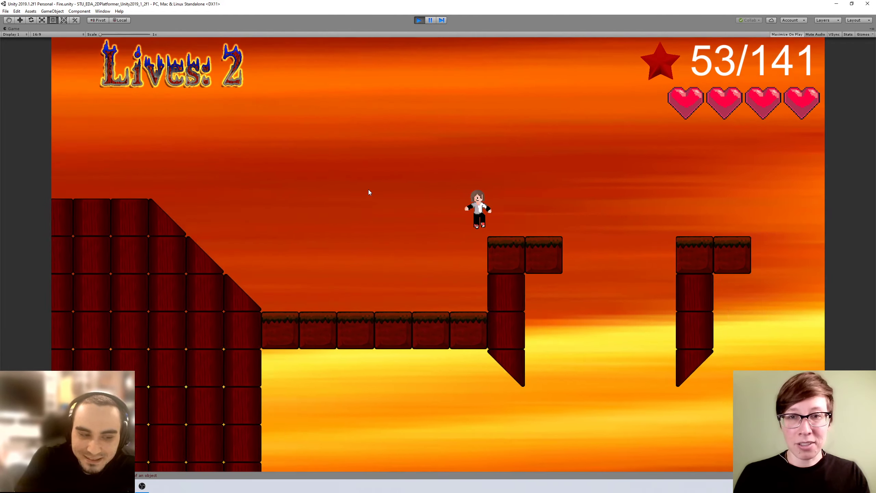
key(Right)
key(space)
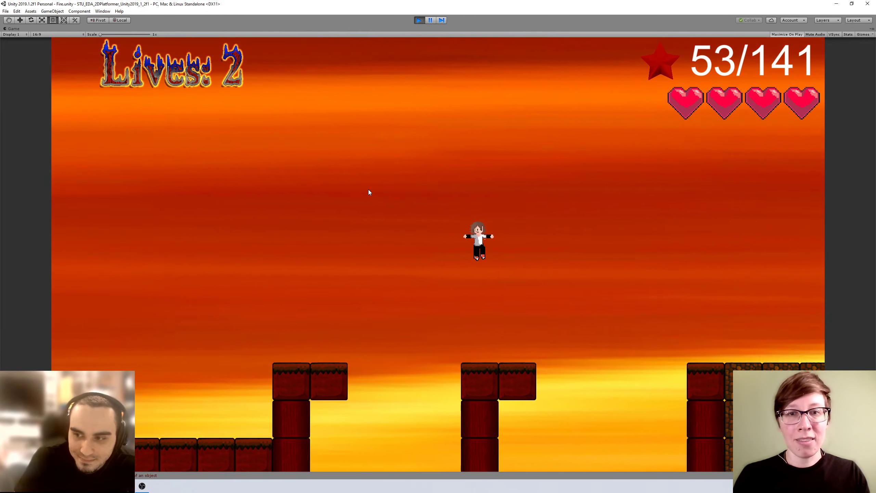
key(space)
key(Right)
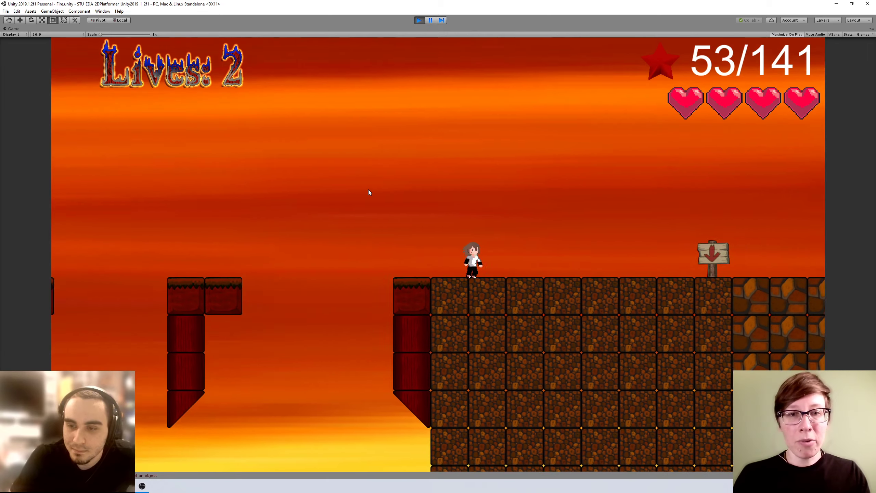
Step: Drop down the shaft past the down-arrow sign and outrun the giant fireball through the corridor, collecting the star on the block
key(space)
key(Right)
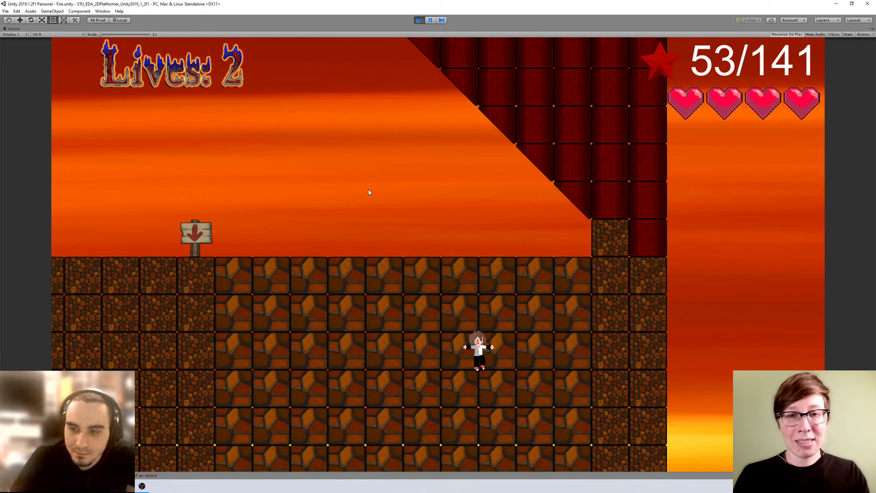
key(space)
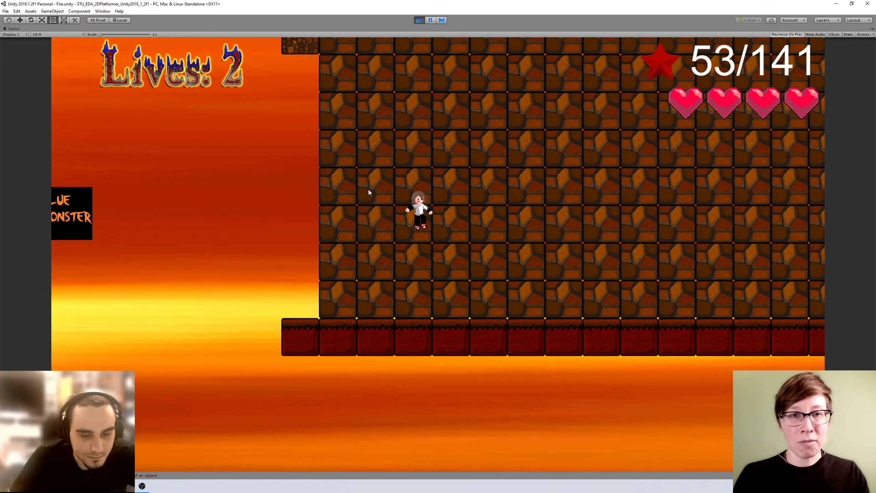
key(Right)
key(Right)
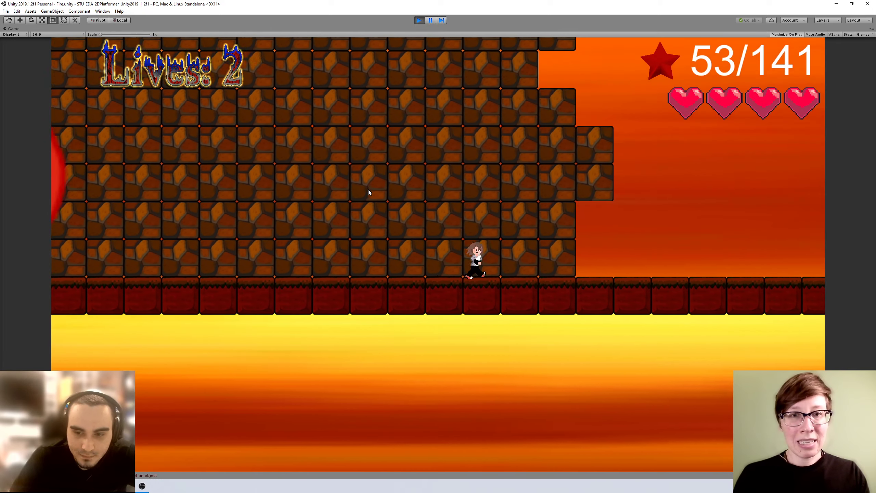
key(space)
key(Right)
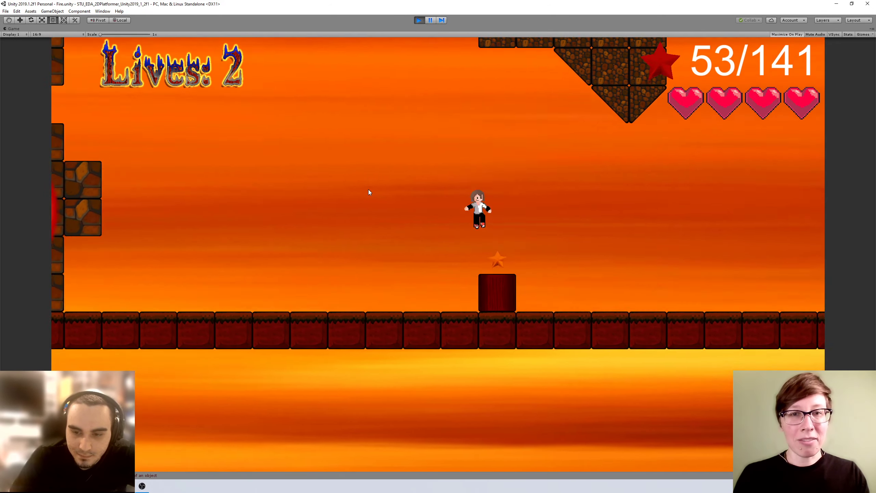
key(Right)
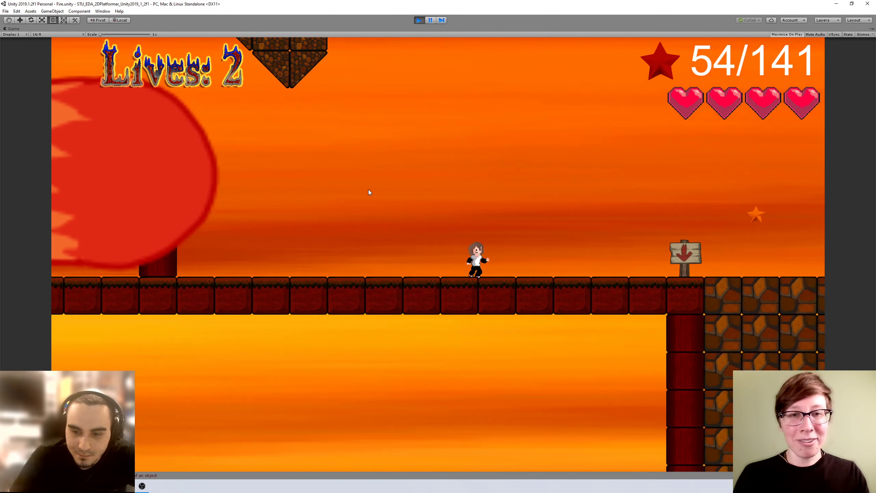
Step: Collect the star beyond the second down-arrow sign, drop down that shaft and climb the slope toward the spike ahead of the rock enemy
key(space)
key(Right)
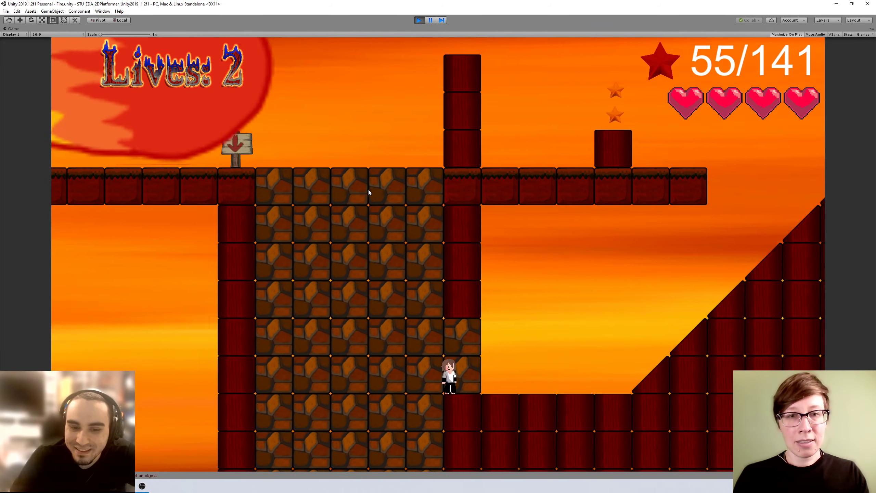
key(space)
key(Right)
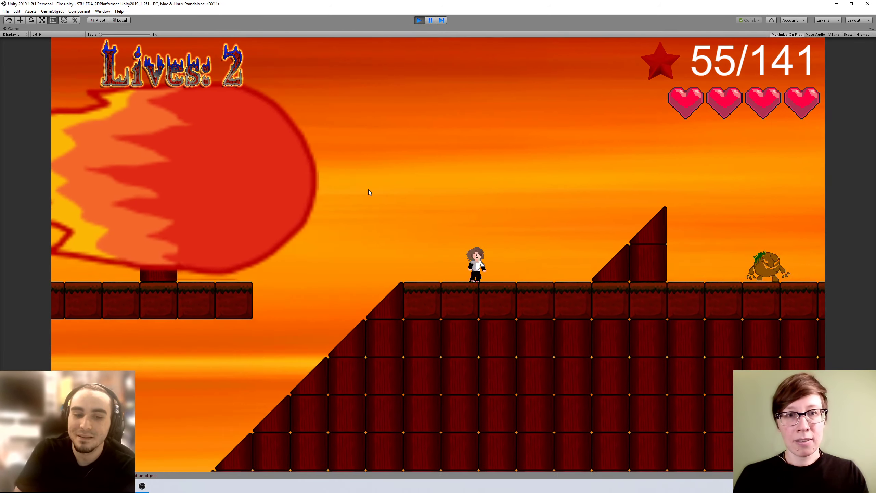
key(space)
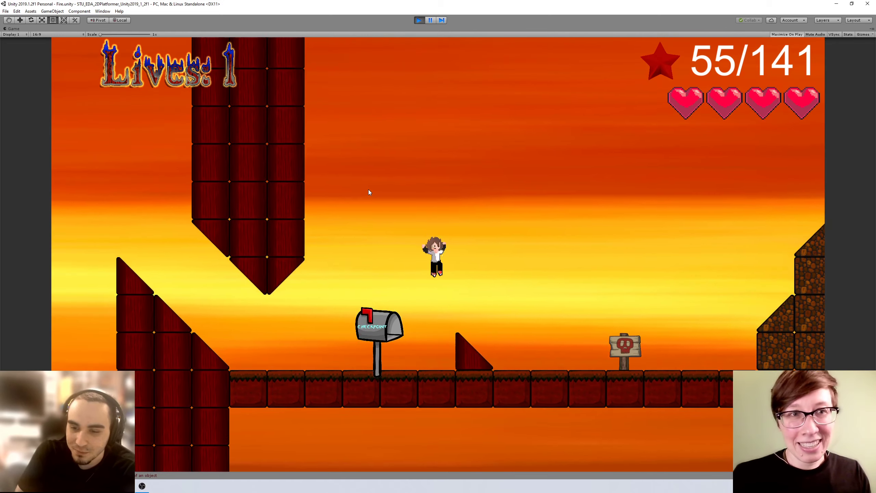
Step: Play again from the checkpoint over the spike and rock mound to the long stone platform
key(Right)
key(space)
key(space)
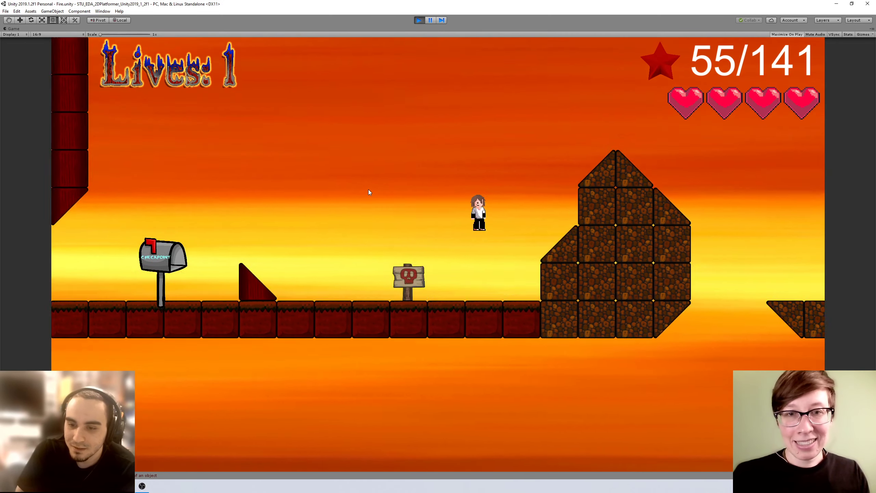
key(Right)
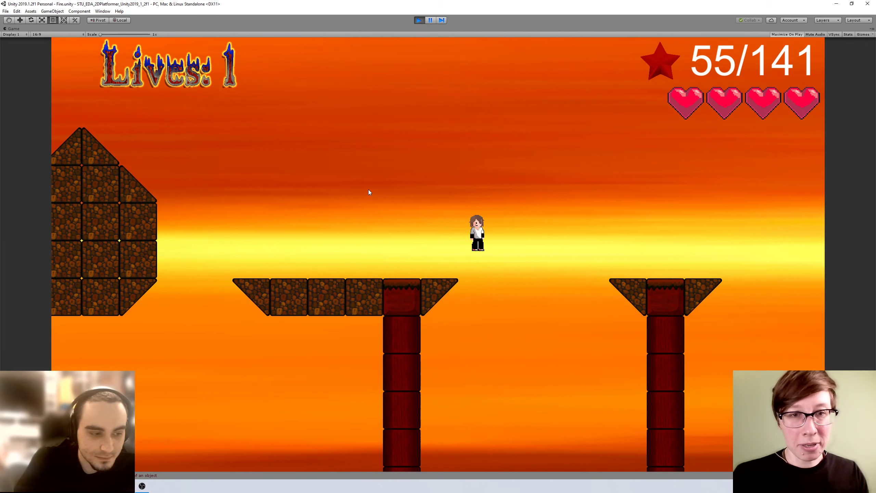
Step: Jump across the pillars and past the up-arrow sign, landing on the sloped hill and climbing to its flat top
key(Right)
key(space)
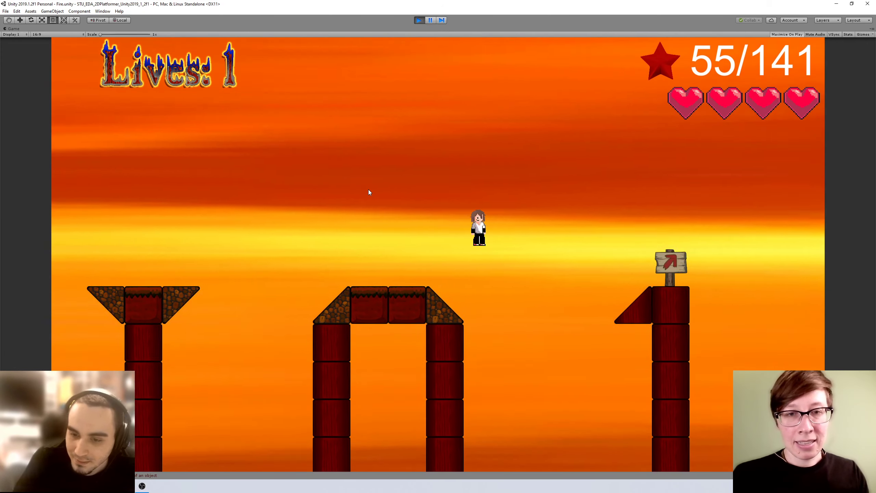
key(space)
key(Right)
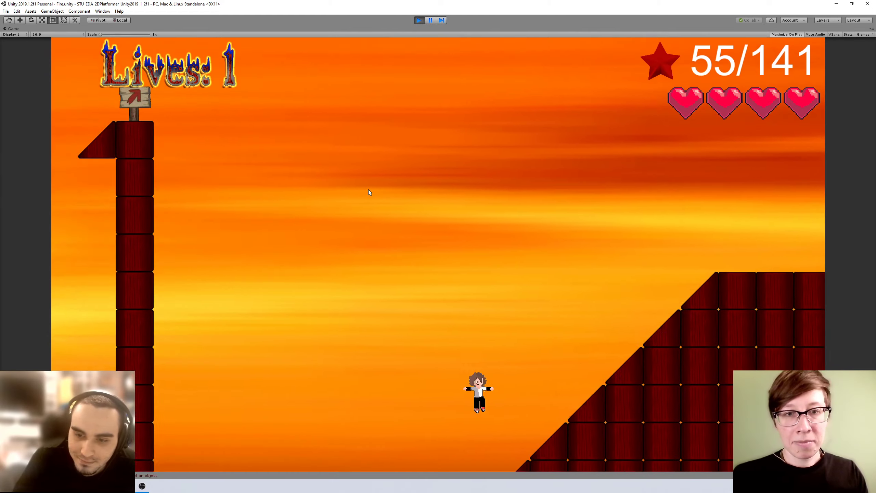
key(Right)
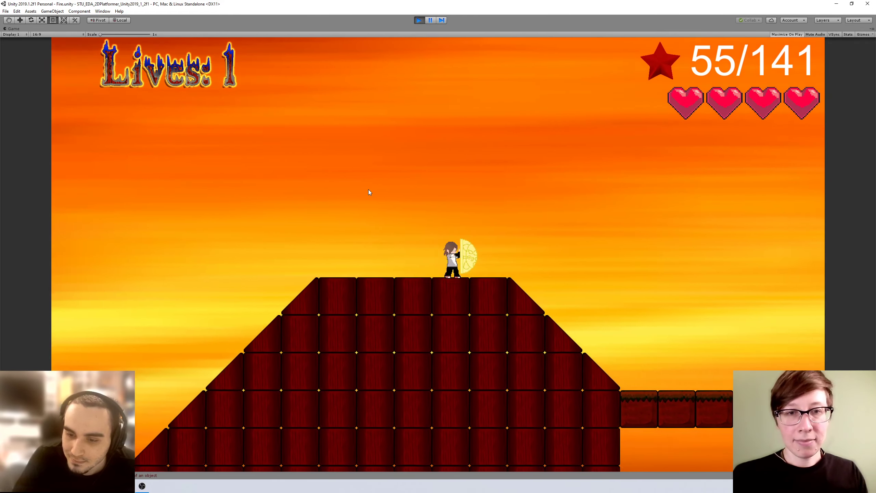
Step: Cross the bridge and try to jump over the hook-shaped pillars to the stone plateau
key(Right)
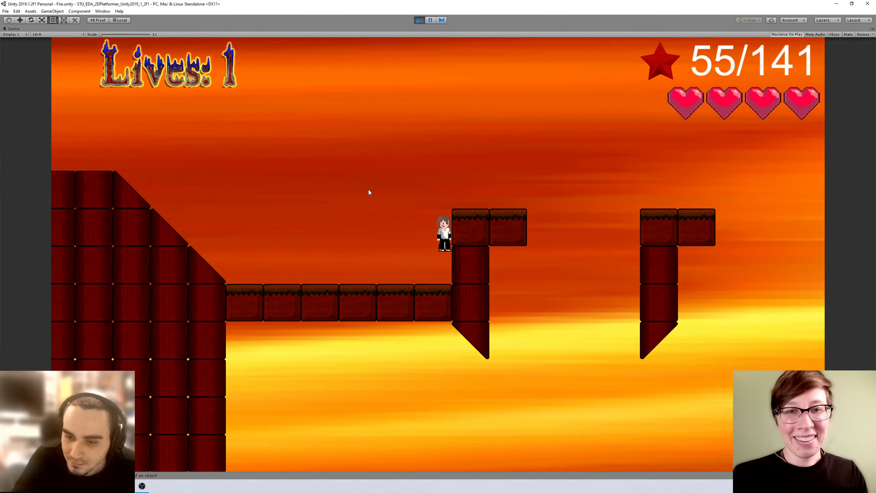
key(Right)
key(space)
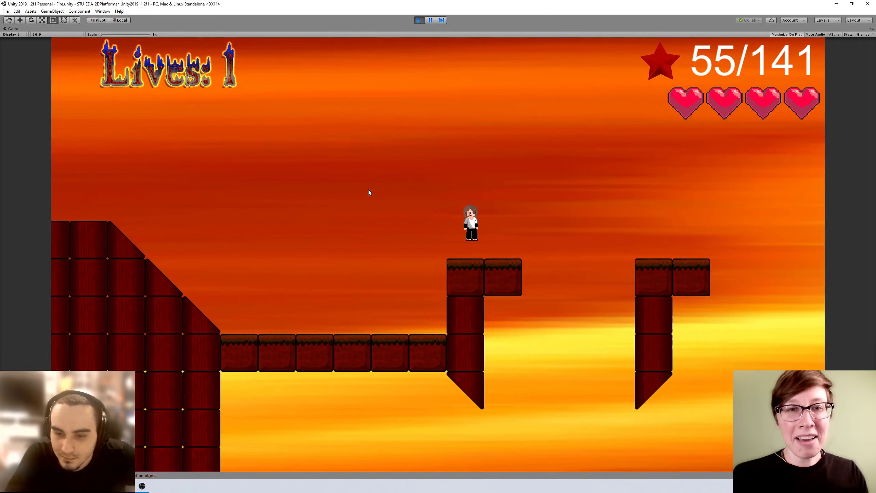
key(space)
key(Right)
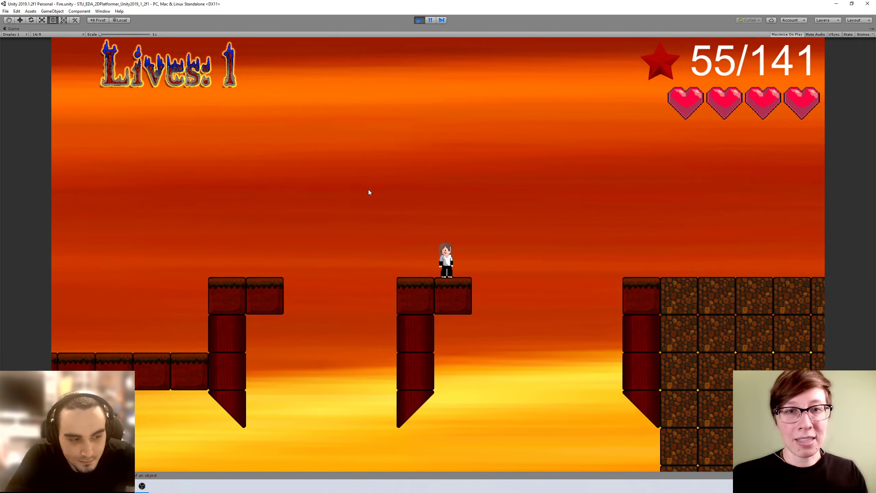
key(space)
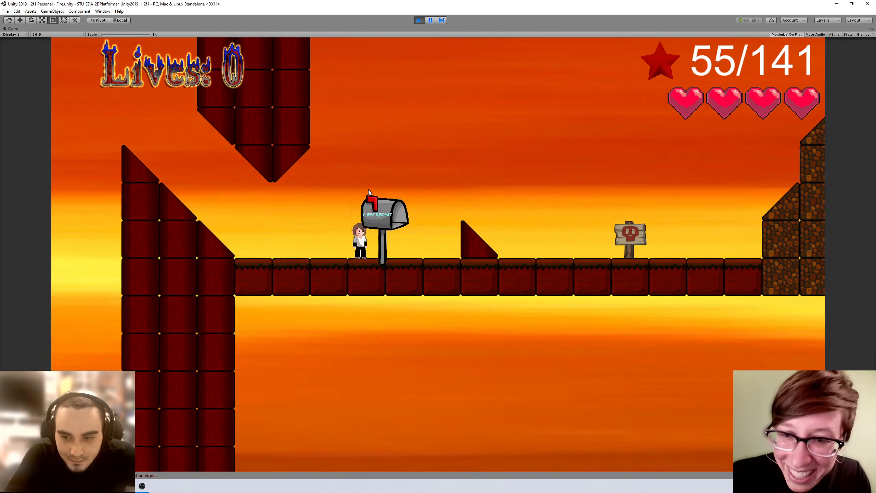
Step: Replay the run from the checkpoint past the spike and skull sign to the top of the rock mound
key(Right)
key(space)
key(Right)
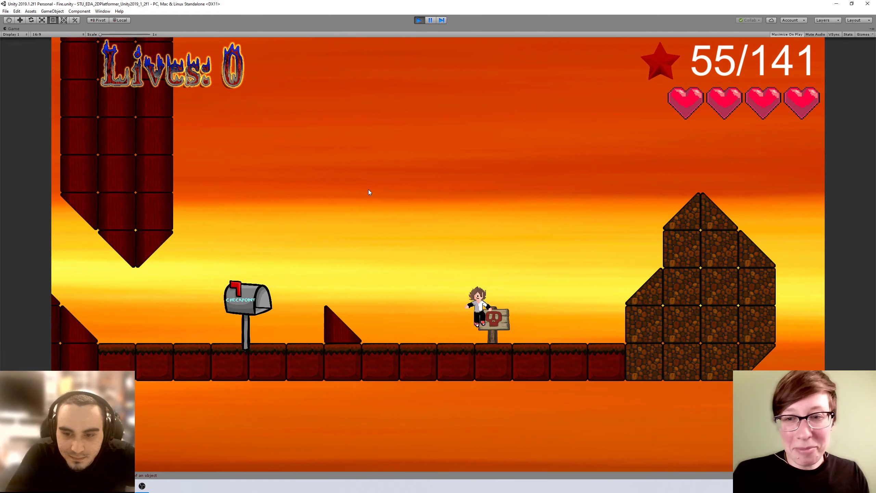
key(space)
key(Right)
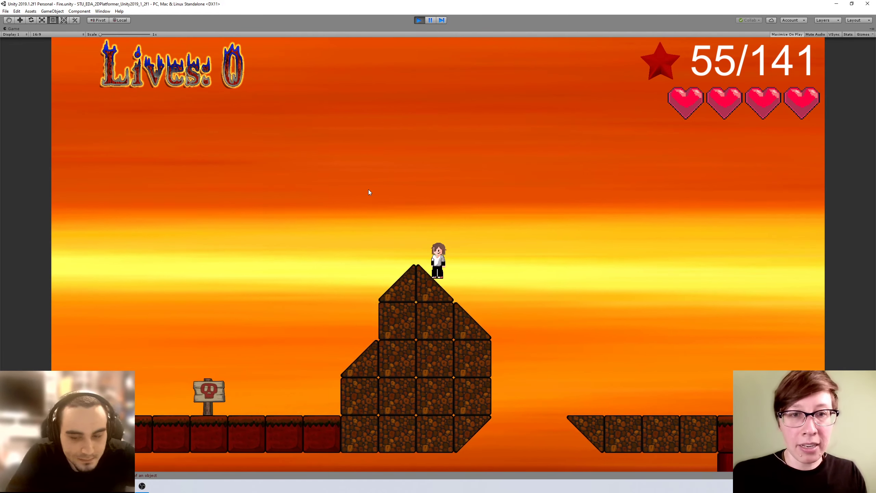
Step: Leap from the rock mound across the stone platform and pillars, past the up-arrow sign, onto the sloped hill
key(space)
key(Right)
key(space)
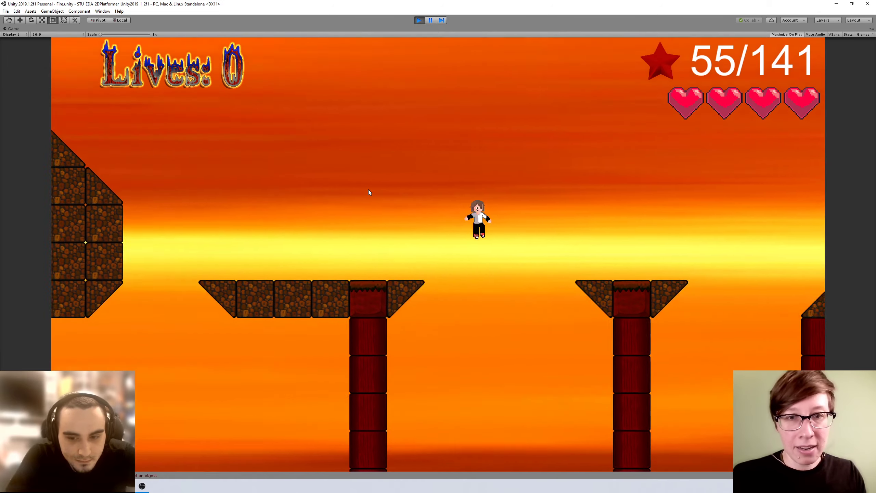
key(Right)
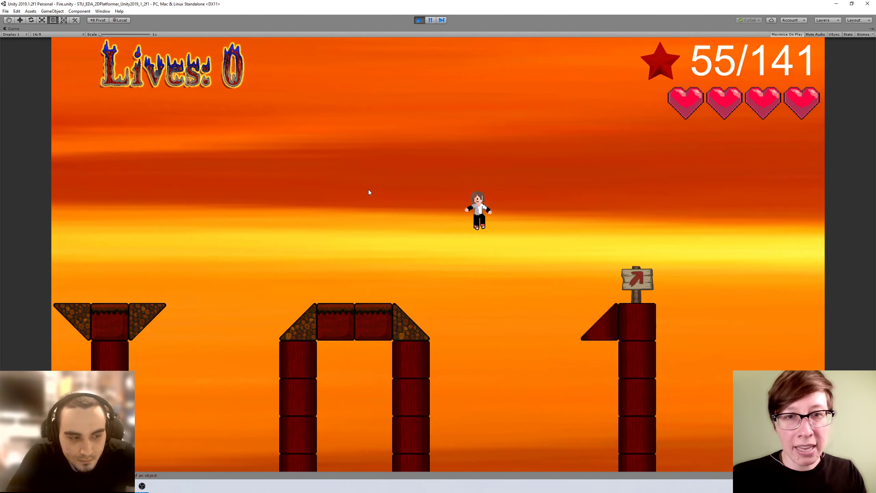
key(space)
key(Right)
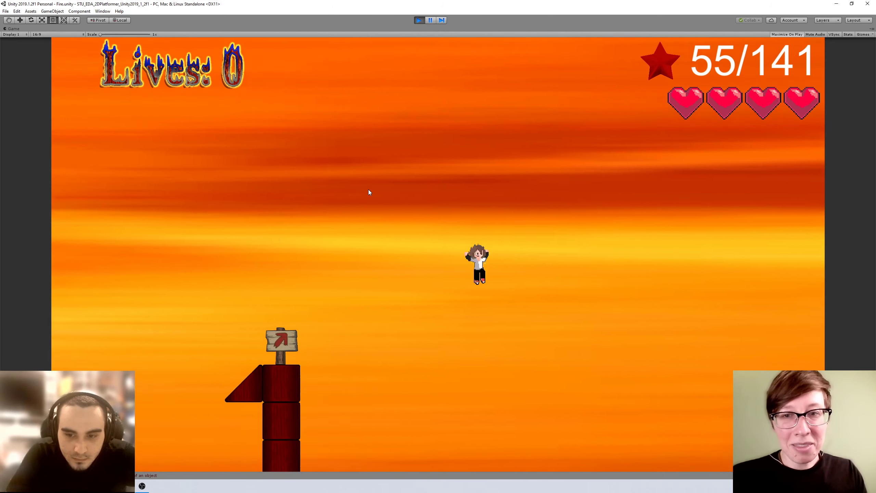
key(Right)
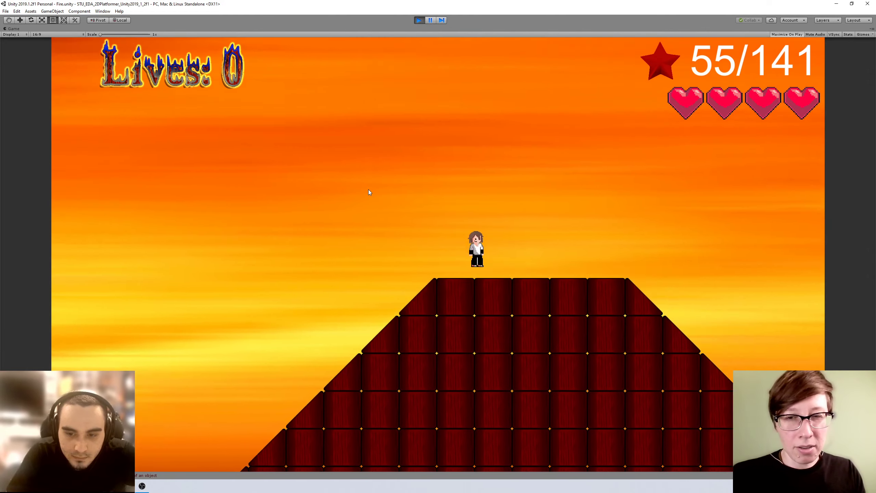
Step: Run off the hill along the bridge and attempt the gaps between the hook-shaped pillars and the plateau again
key(Right)
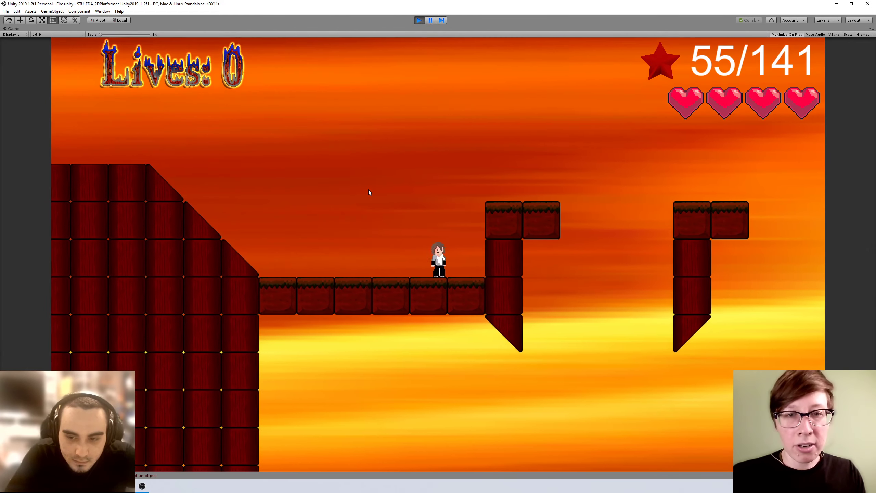
key(space)
key(Right)
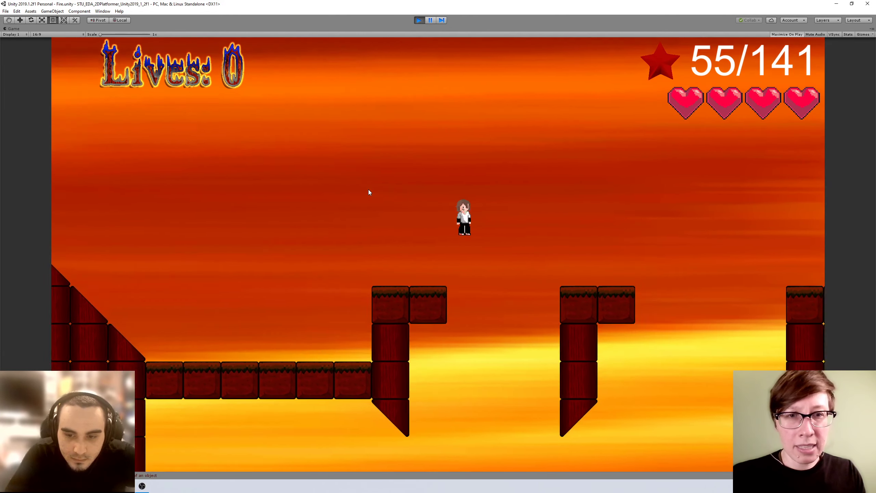
key(space)
key(space)
key(Right)
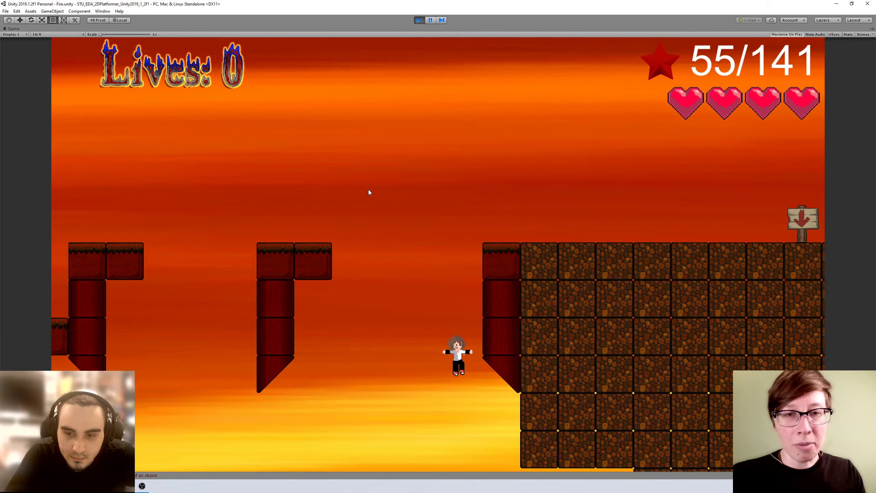
Step: Run from the level start past the right-arrow sign, collecting the row of stars and the television pickup on the first platform
key(Right)
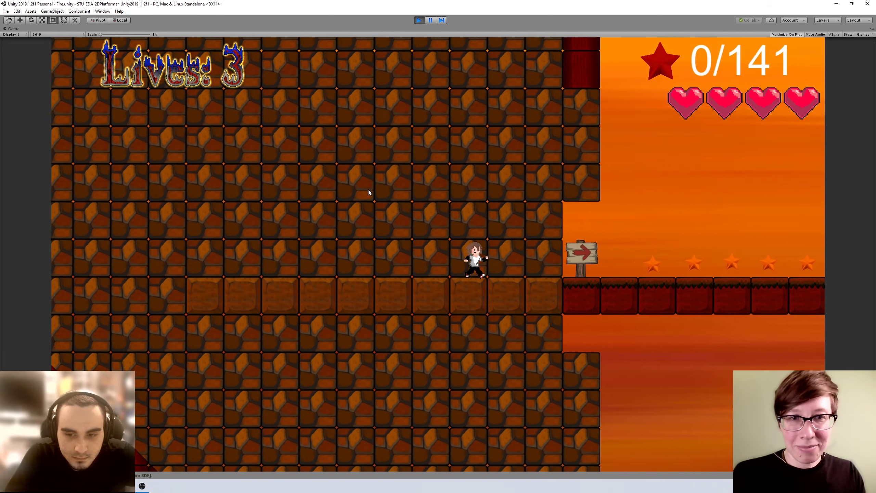
key(Right)
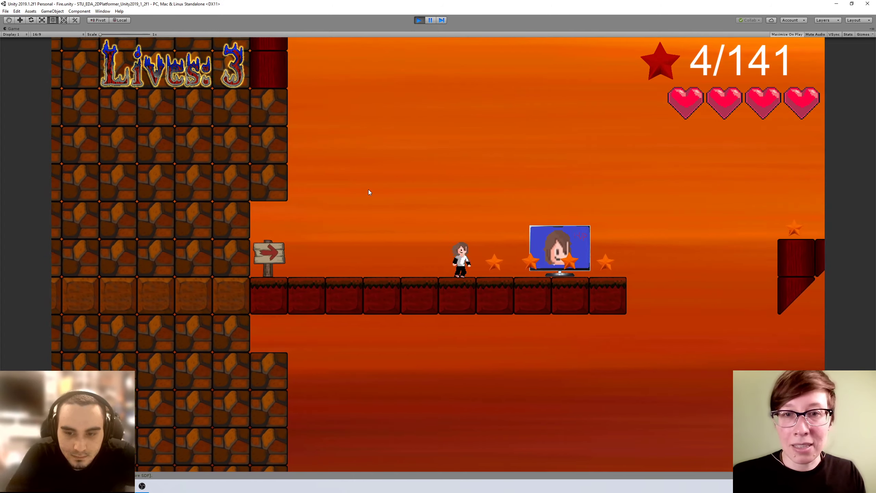
key(Right)
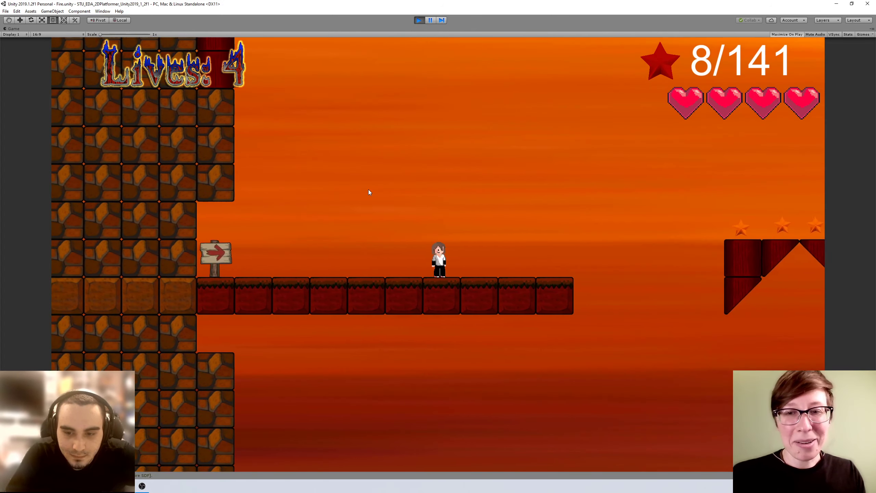
Step: Leap from the first platform across the floating platforms and pillars, collecting their stars, and enter the base of the monster tower
key(space)
key(Right)
key(space)
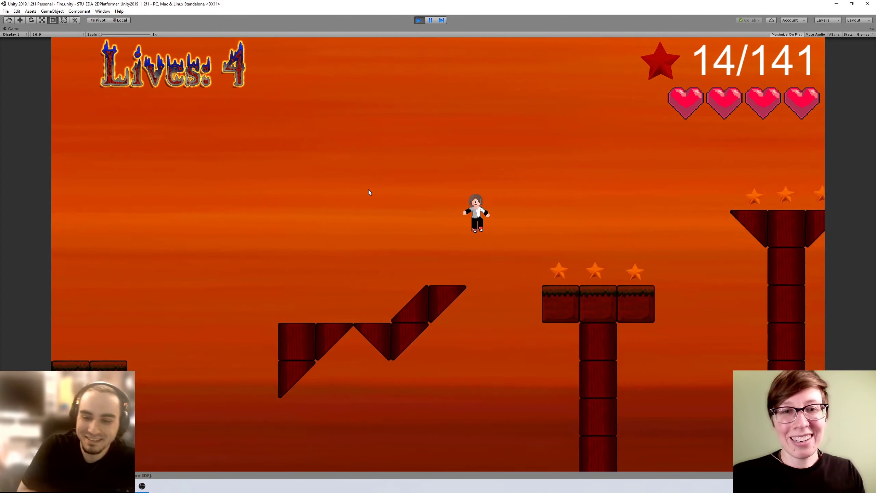
key(Right)
key(space)
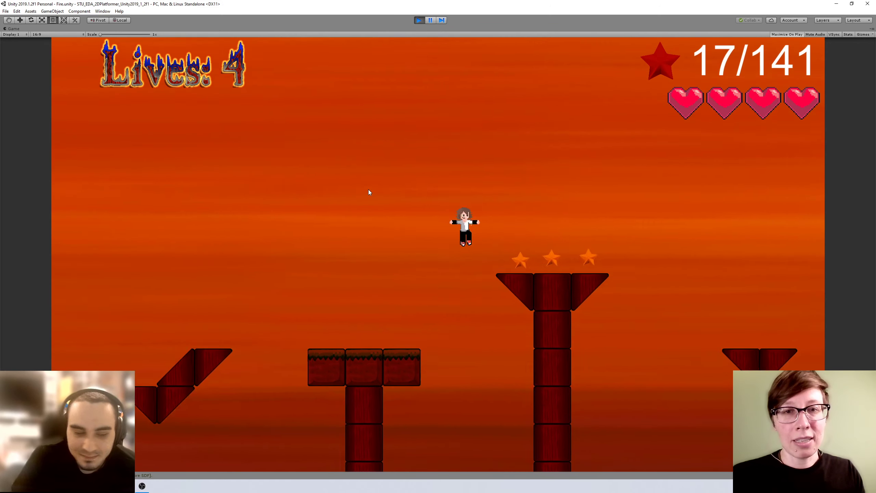
key(Right)
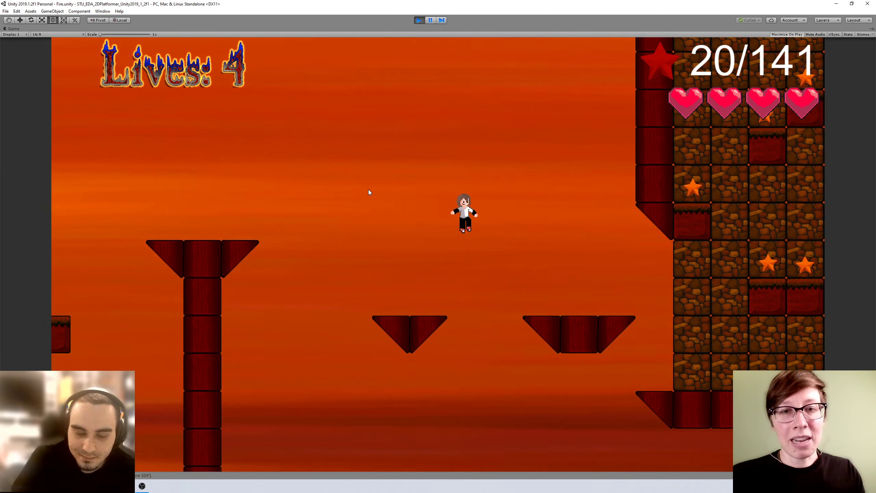
key(Right)
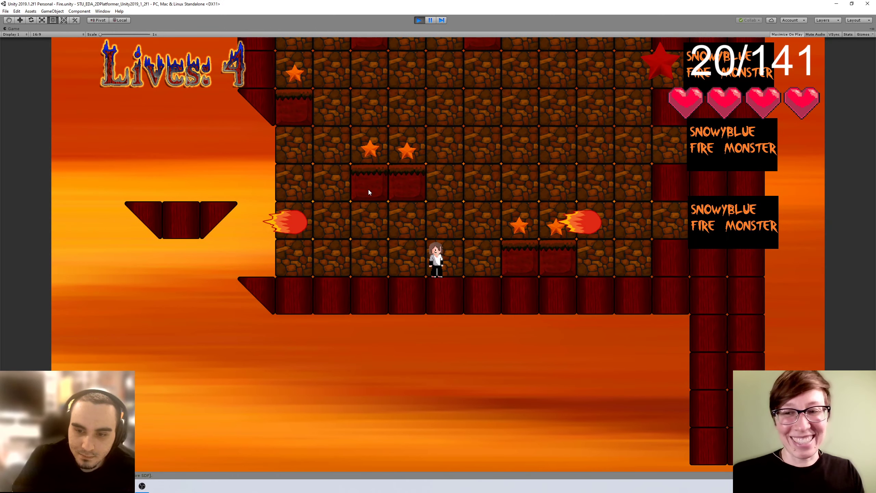
Step: Move back and forth along the monster tower's floor and jump into the flying fireballs to test their damage
key(Left)
key(Right)
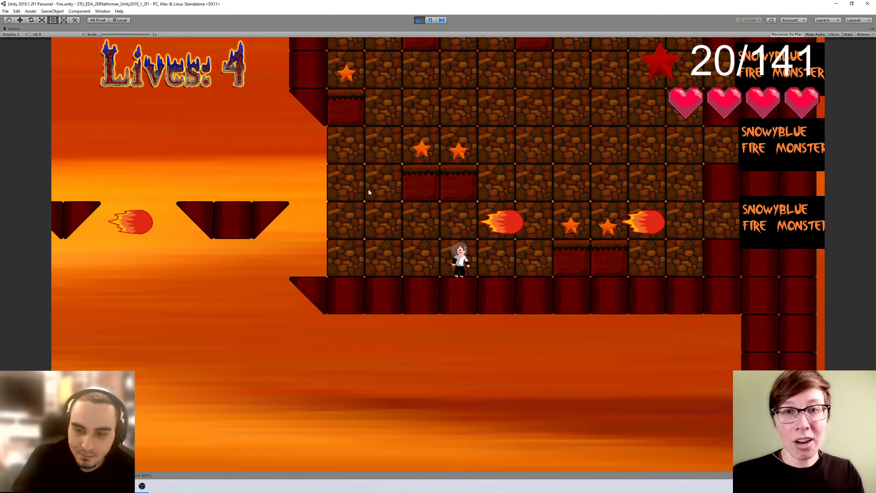
key(Left)
key(Right)
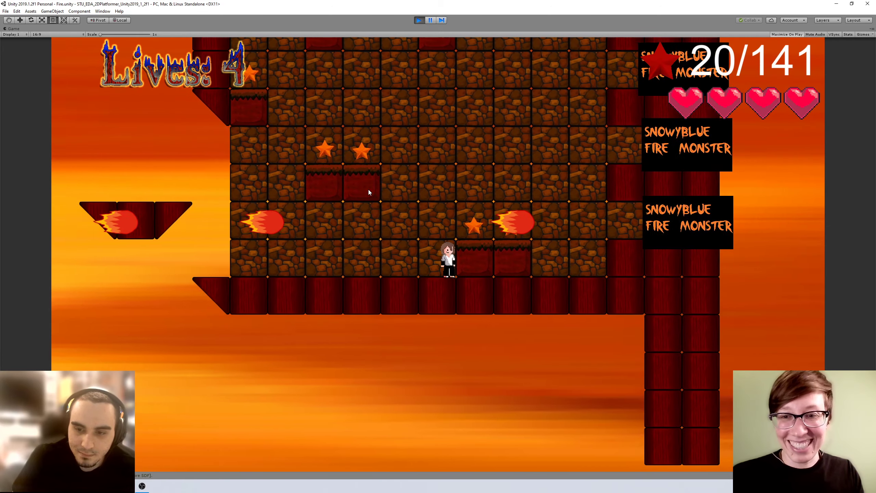
key(Left)
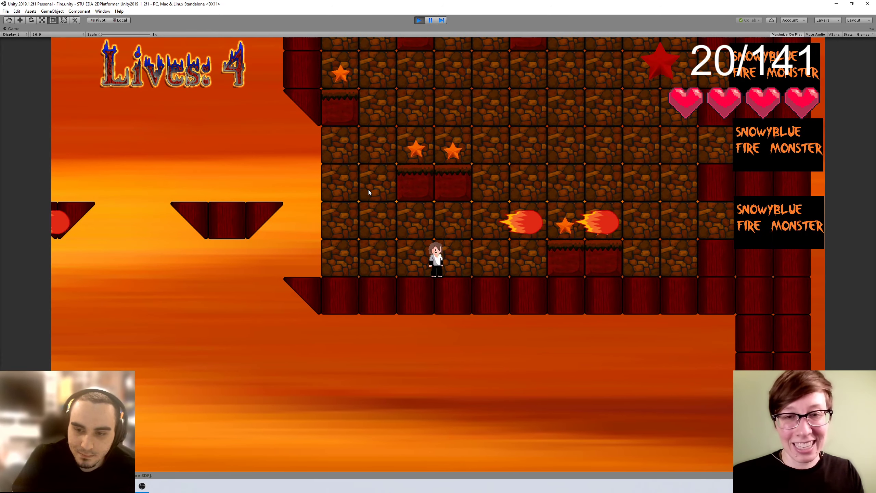
key(space)
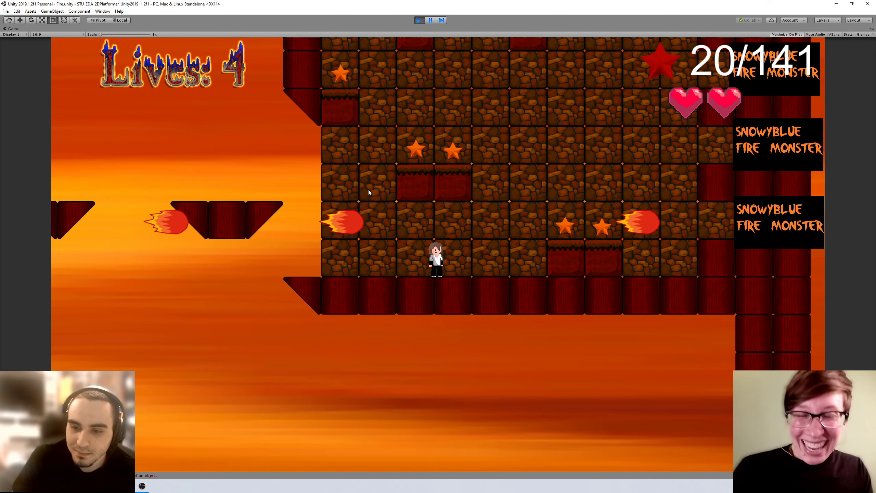
key(Right)
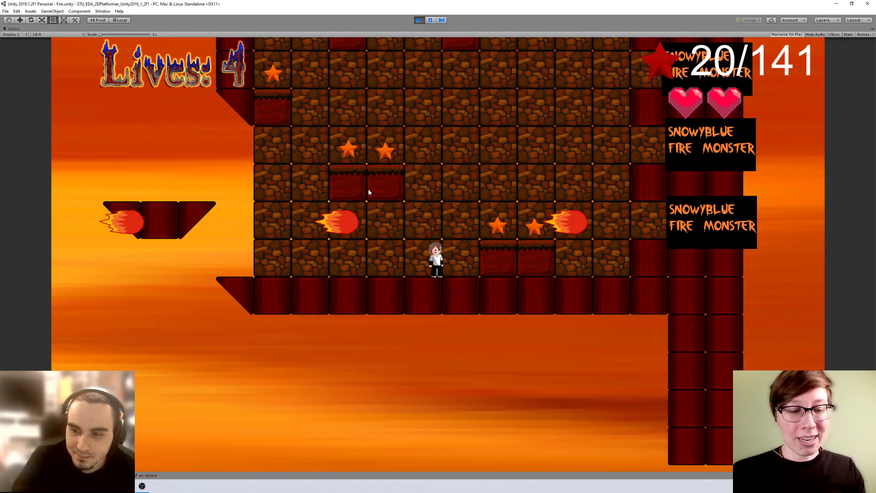
key(Right)
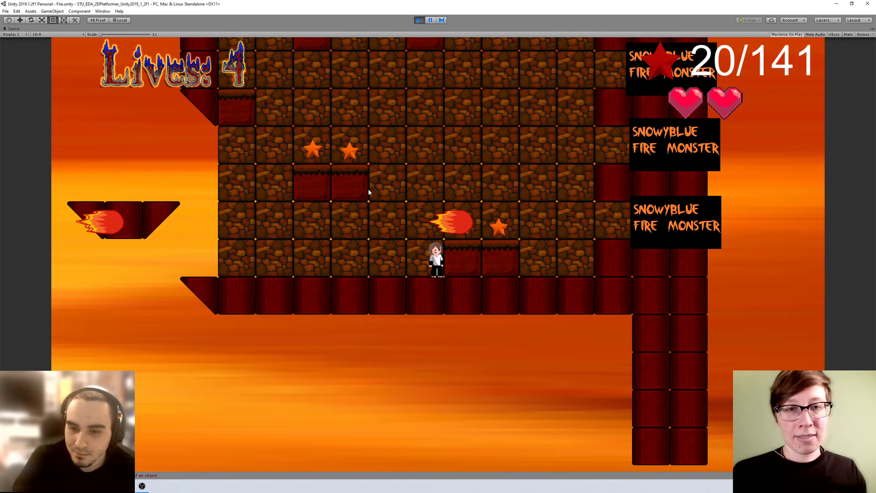
Step: Climb the tower's lower ledges with the shield against fireballs, collecting the stars on each ledge
key(space)
key(Right)
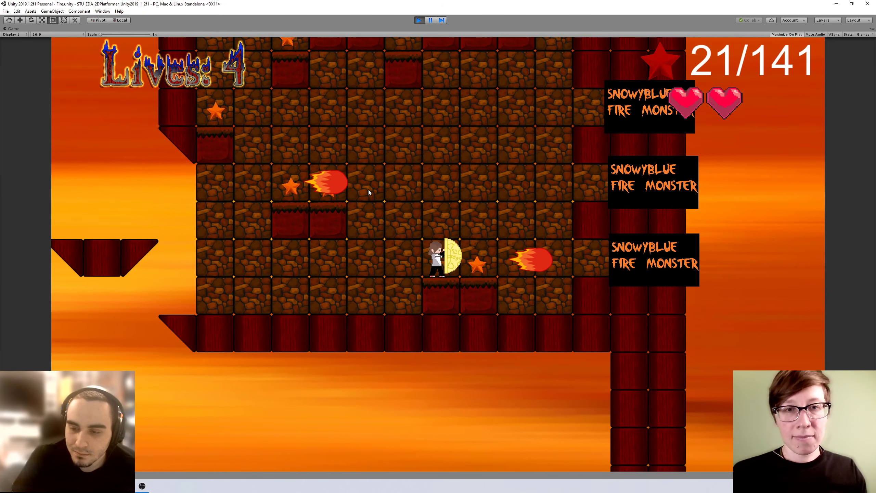
key(Right)
key(Left)
key(space)
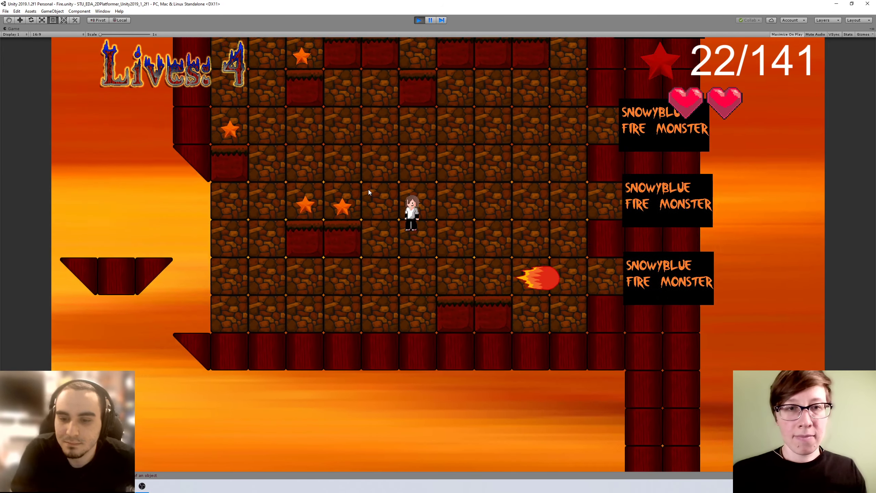
key(space)
key(Right)
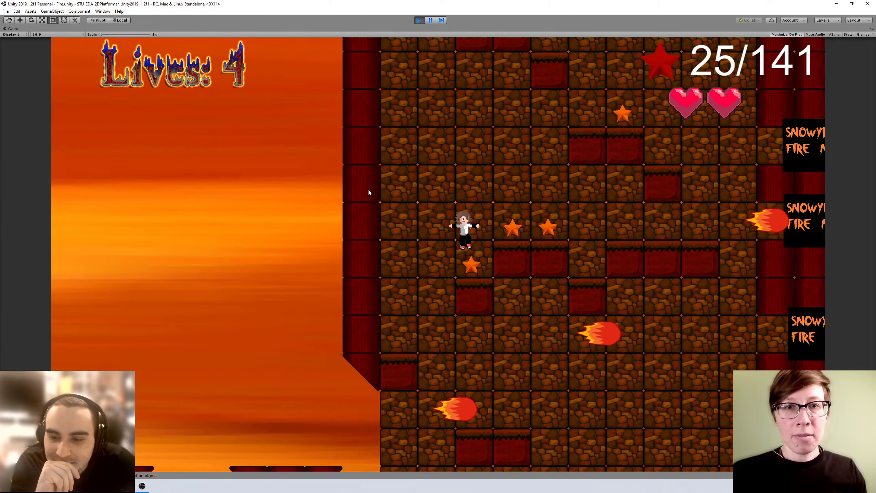
Step: Climb the tower's middle ledges past the fireballs, collecting the pair of stars and the single star above them
key(space)
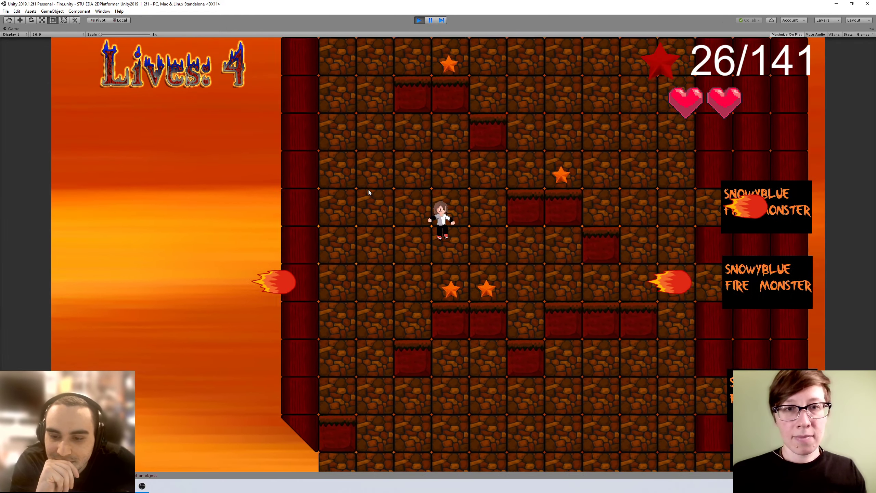
key(Right)
key(Right)
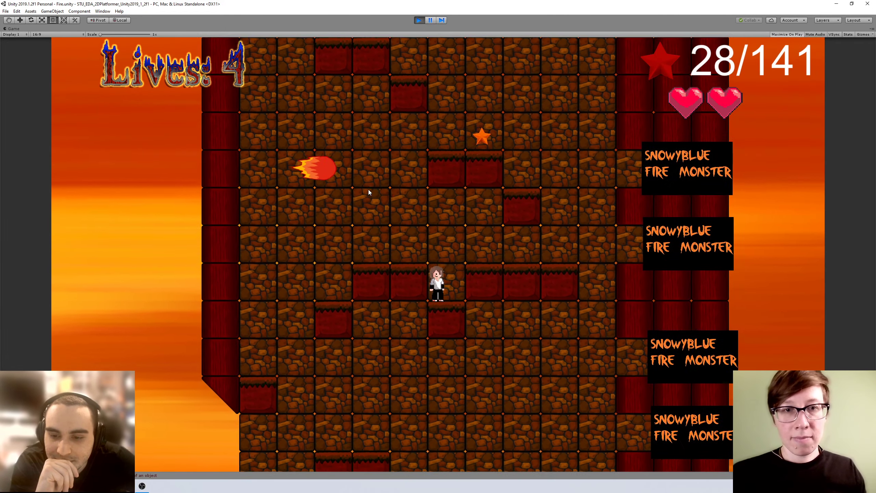
key(space)
key(Right)
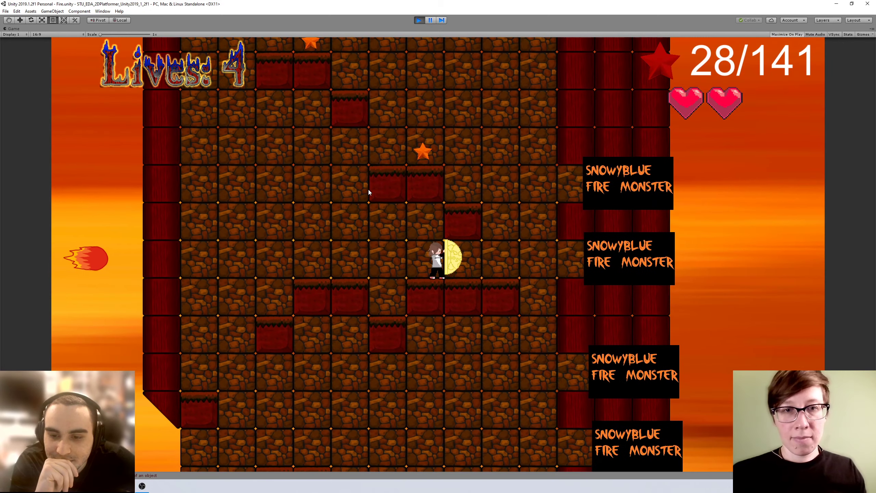
key(Right)
key(Left)
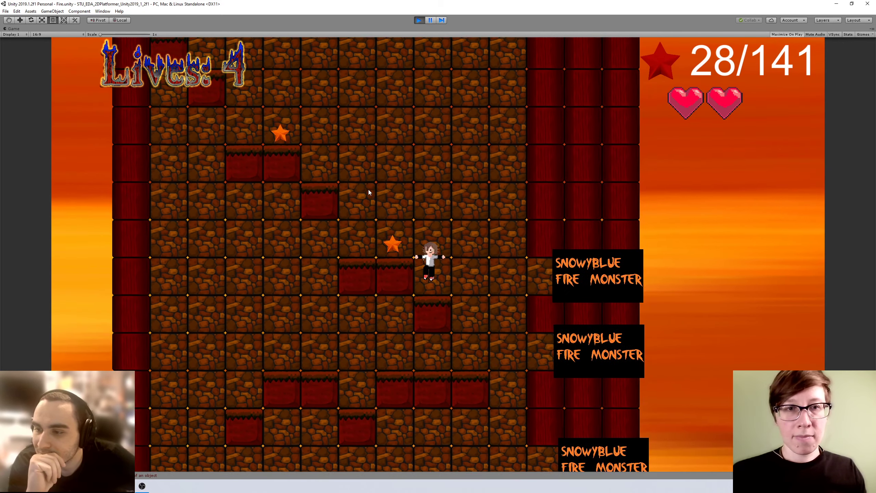
key(space)
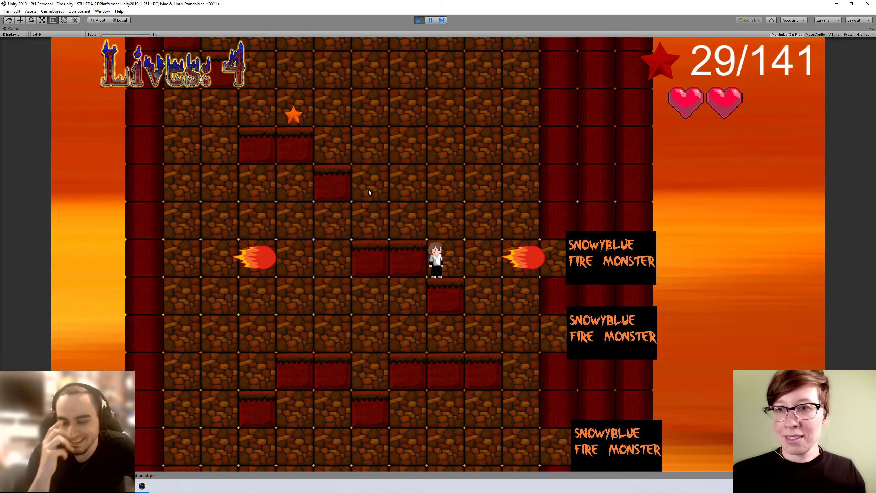
Step: Climb the tower's upper ledges, collecting the last ledge star, up to the tall wall beside the roof
key(space)
key(Left)
key(space)
key(Left)
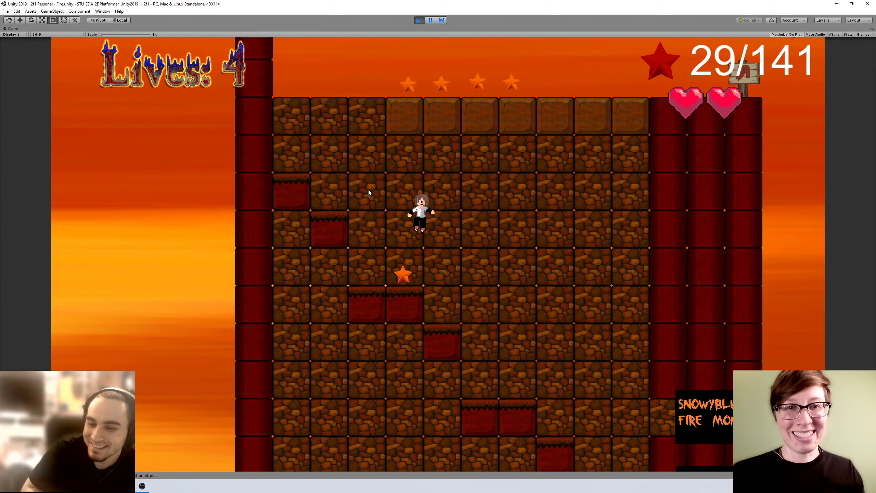
key(space)
key(space)
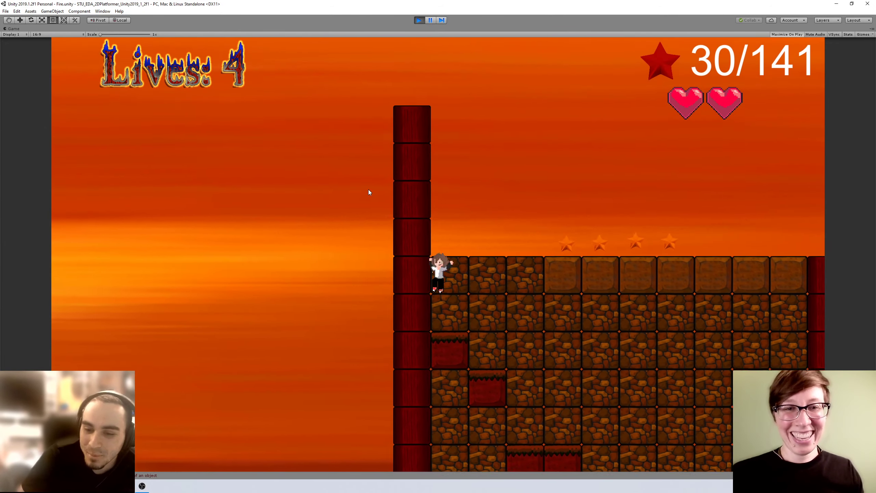
Step: Cross the tower roof collecting the row of stars, and leap past the diagonal-arrow sign to the checkpoint mailbox
key(Right)
key(space)
key(Right)
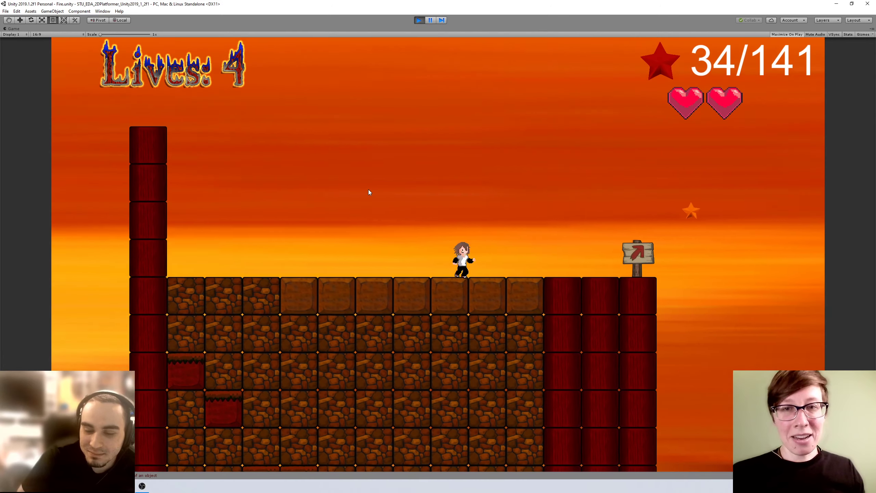
key(space)
key(Right)
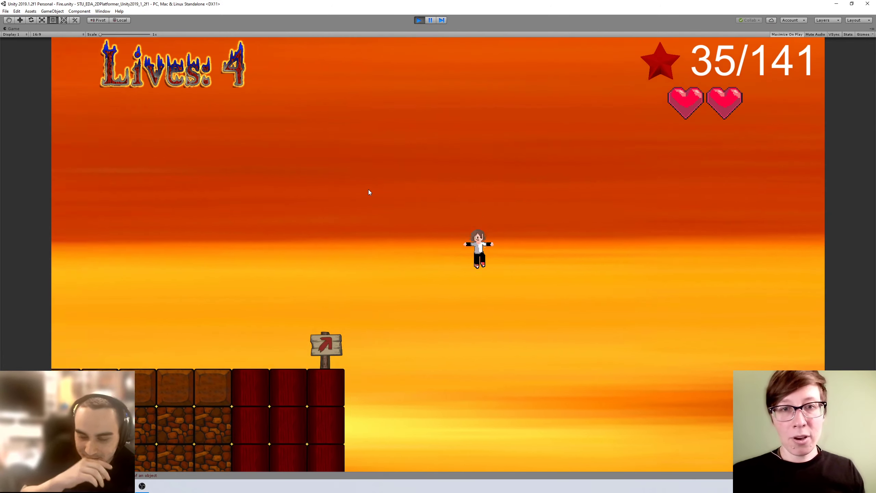
key(Right)
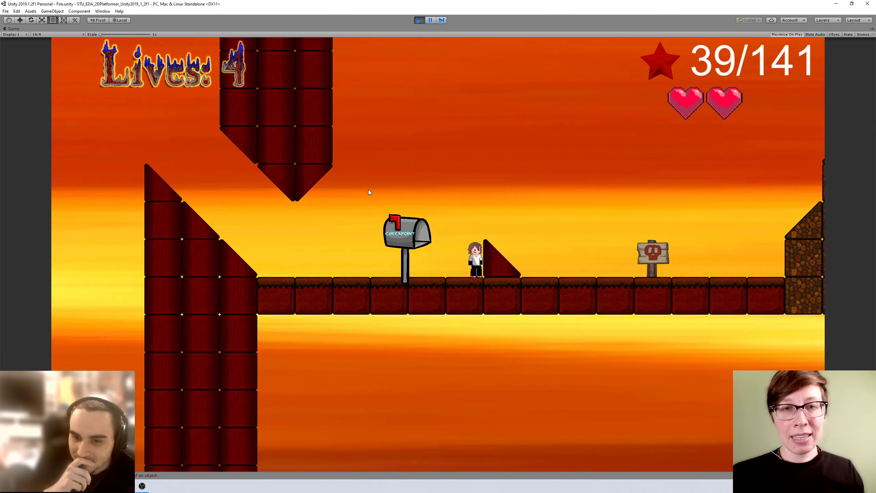
Step: Run from the checkpoint past the spike and skull sign and over the rock mound onto the stone platform
key(space)
key(Right)
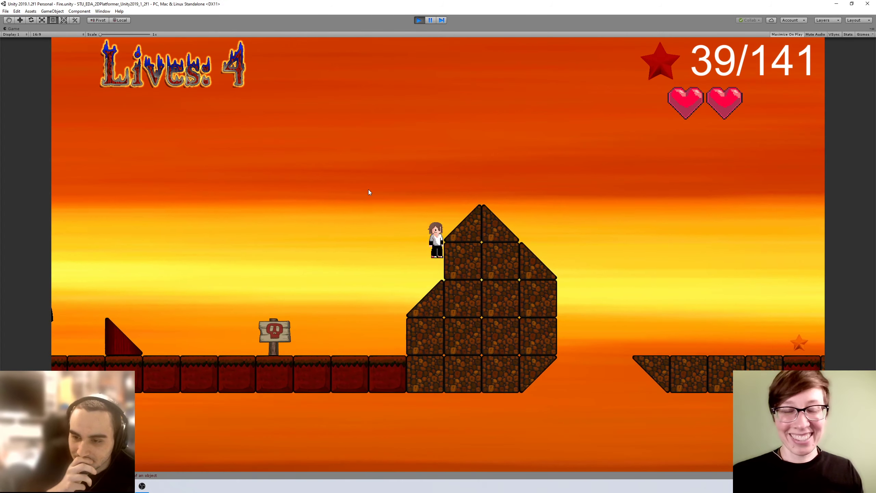
key(Right)
key(space)
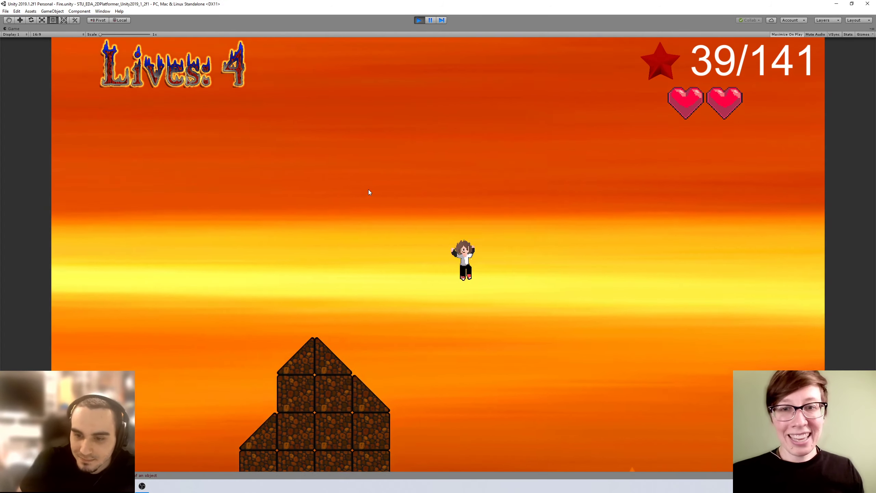
key(Left)
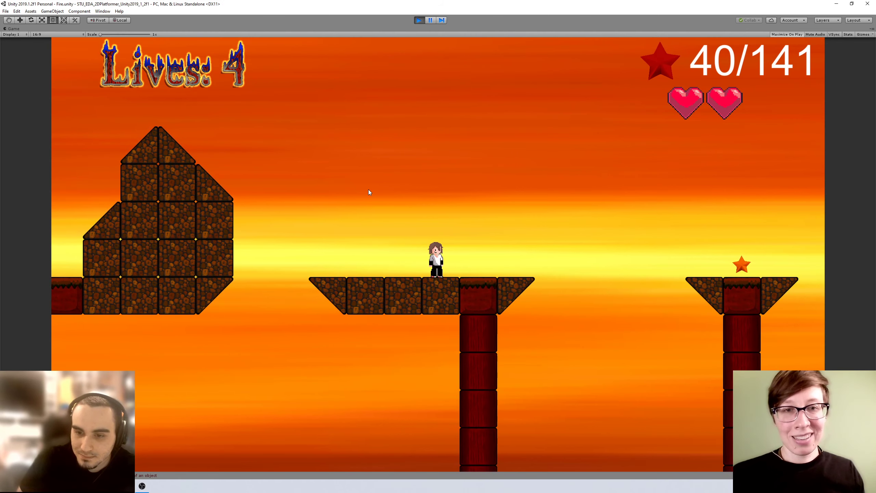
Step: Jump across the pillars and the arch, collecting their stars, and pass the diagonal-arrow sign onto the sloped hill
key(Right)
key(space)
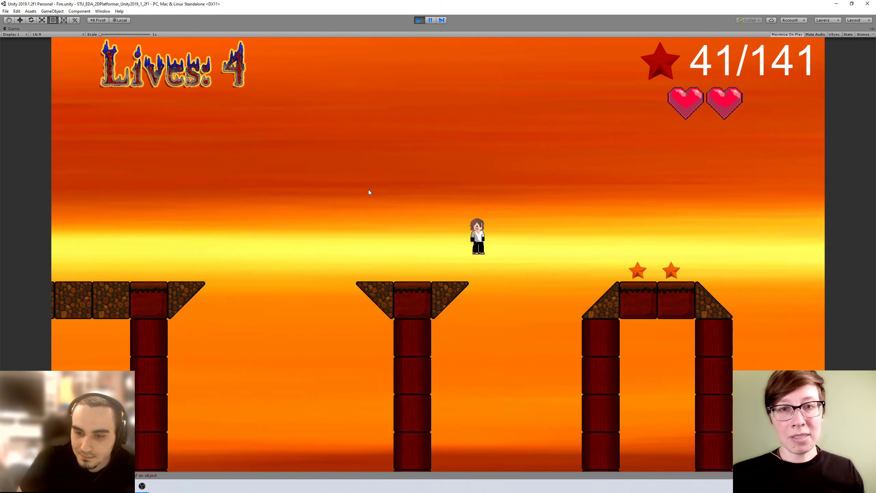
key(Right)
key(space)
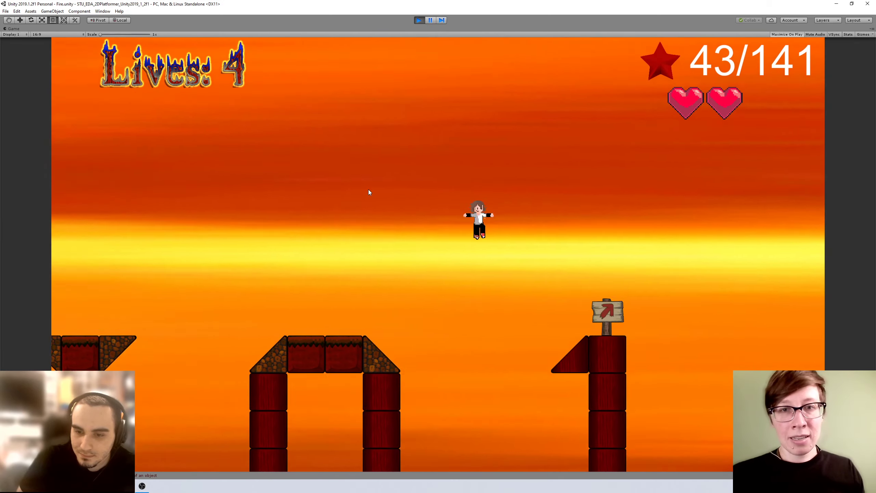
key(Right)
key(space)
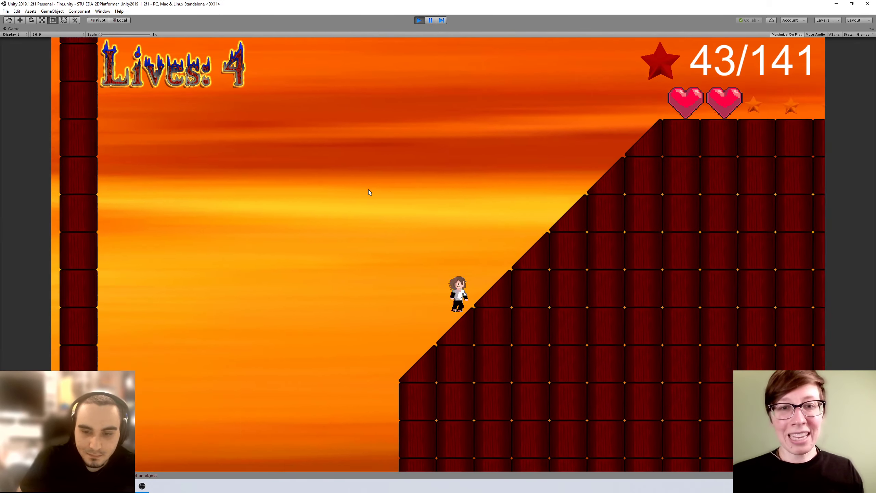
Step: Run over the sloped hill collecting the stars on its top and far slope, and continue to the bridge's end
key(Right)
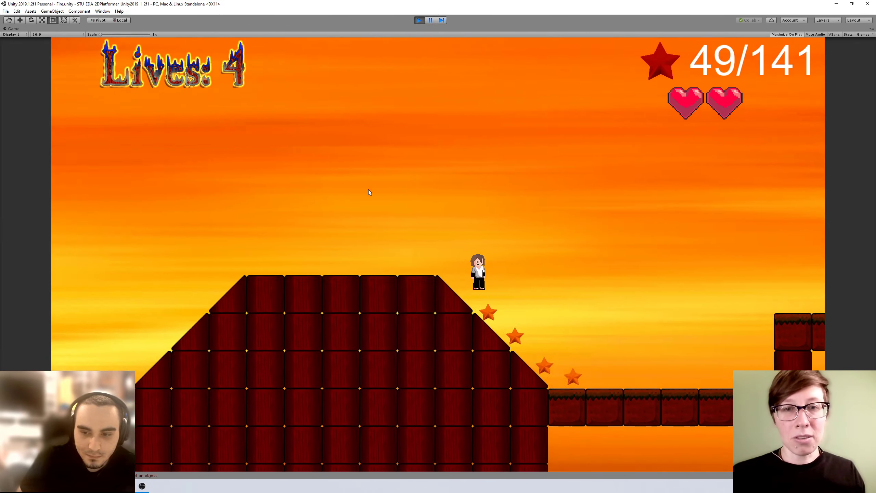
key(Right)
key(space)
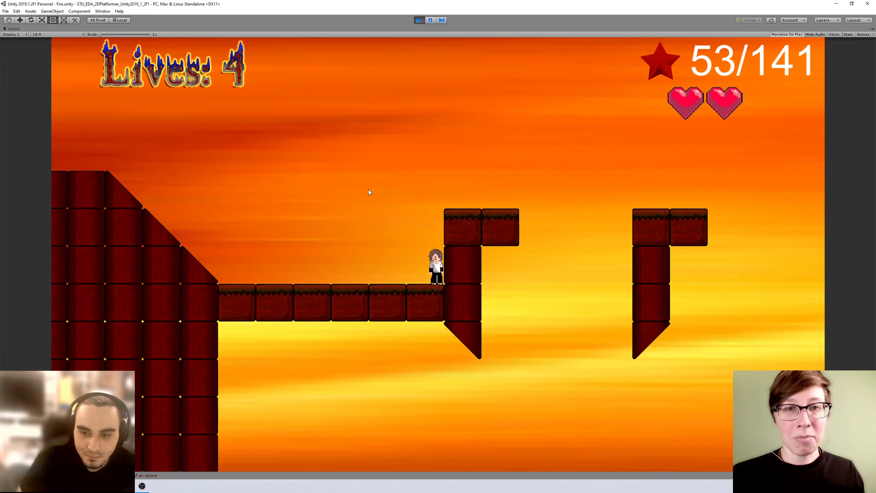
Step: Jump across the gaps between the two hook-shaped pillars and onto the rock plateau with the down-arrow sign
key(space)
key(Right)
key(space)
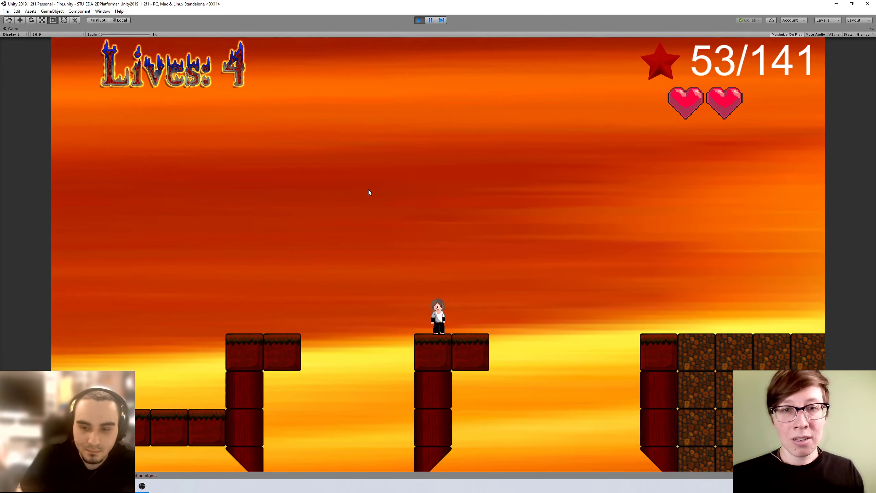
key(space)
key(Right)
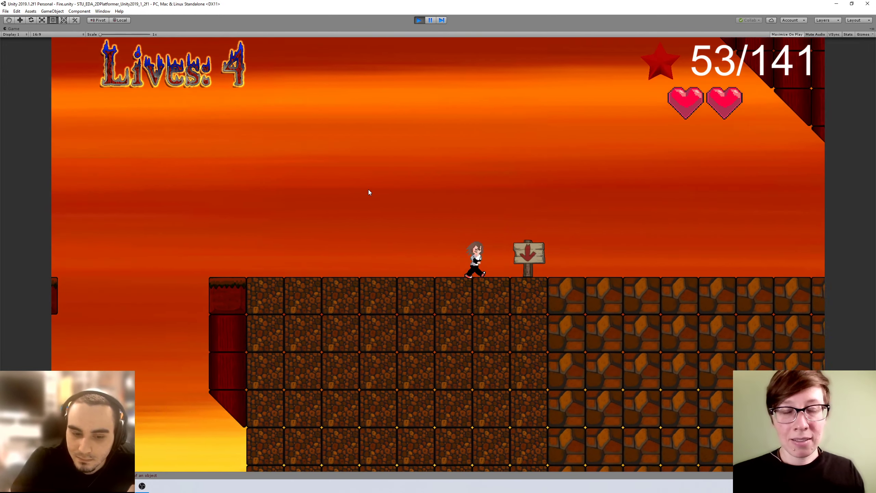
Step: Drop off the plateau past the down-arrow sign and run ahead of the giant fireball, jumping the block with the star
key(space)
key(Right)
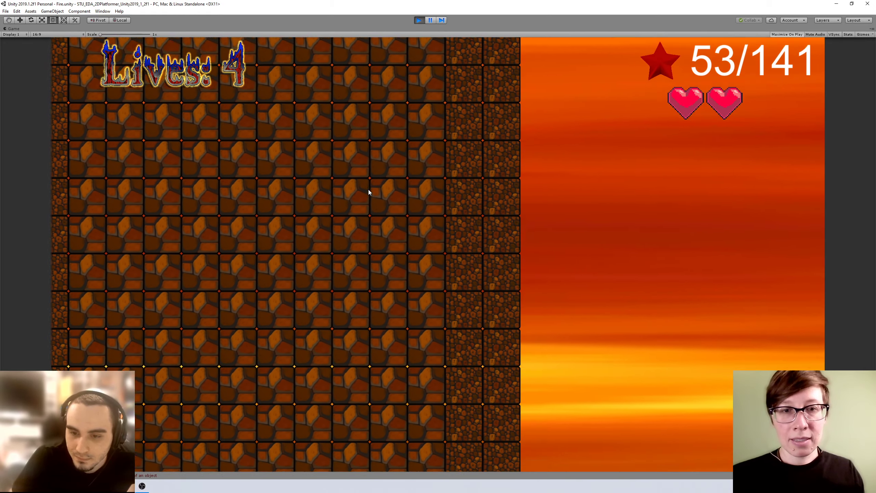
key(Right)
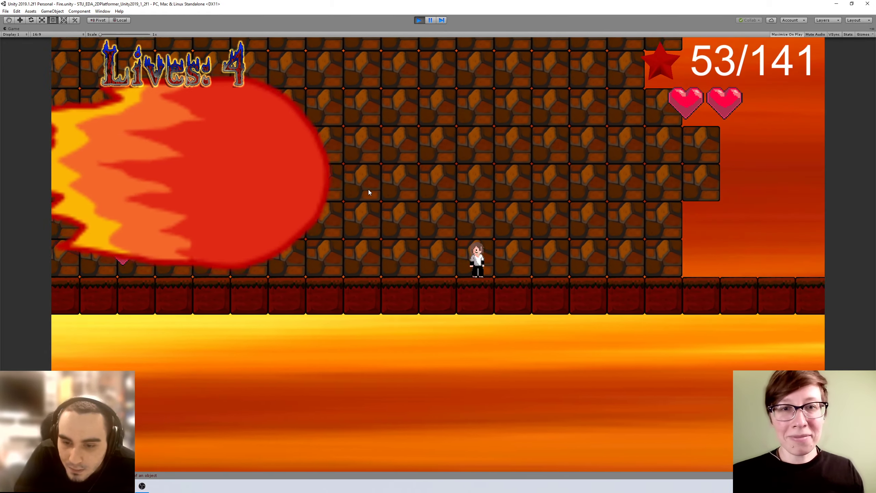
key(Right)
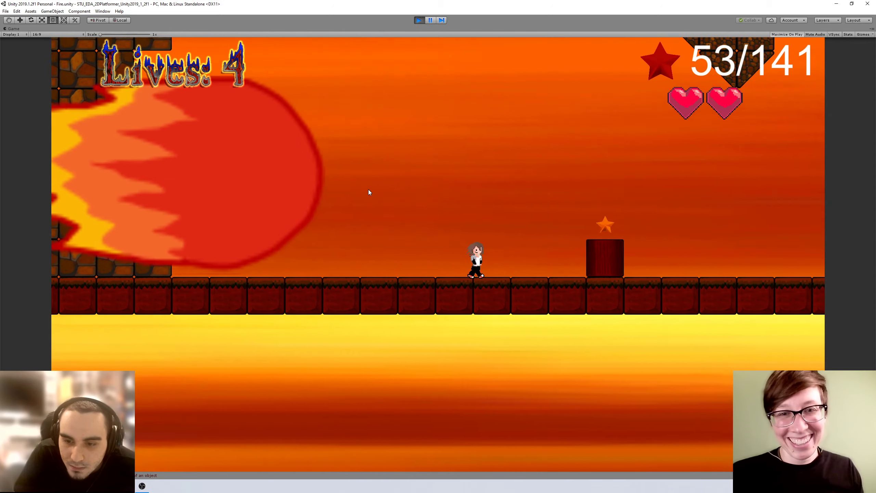
key(space)
key(Right)
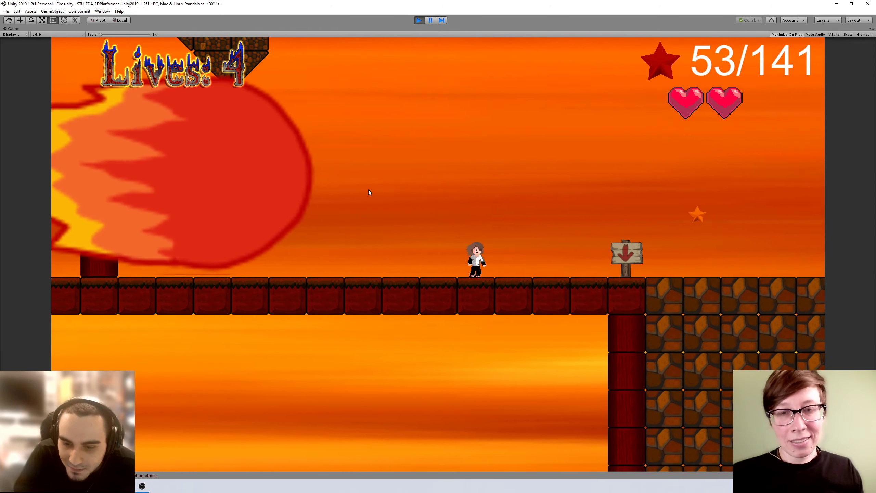
Step: Jump past the second down-arrow sign to collect its star, drop to the pit floor and climb the slope beyond
key(Right)
key(space)
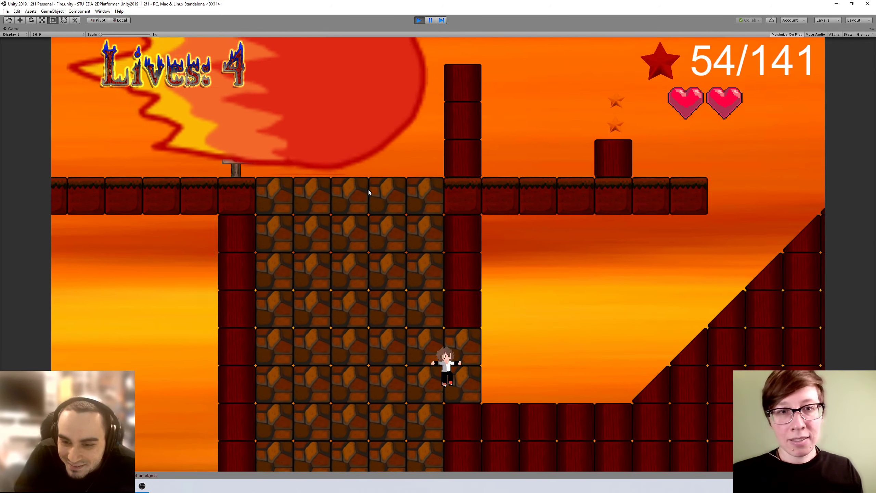
key(Right)
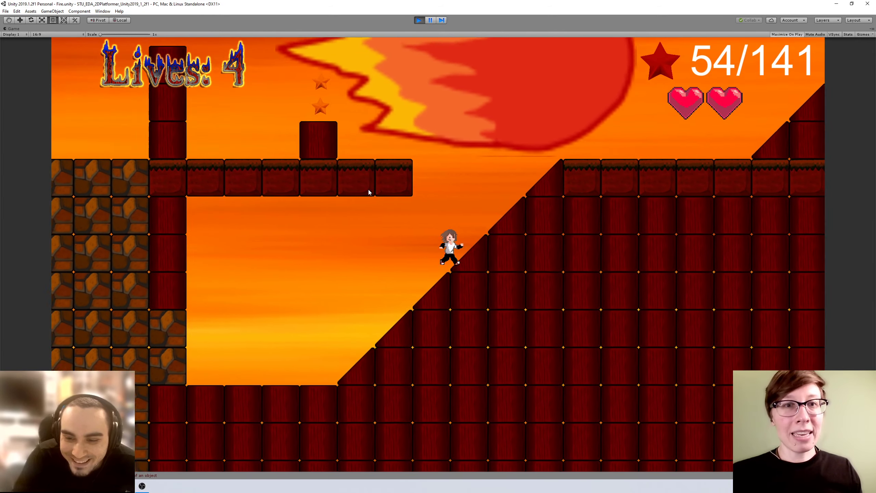
key(Right)
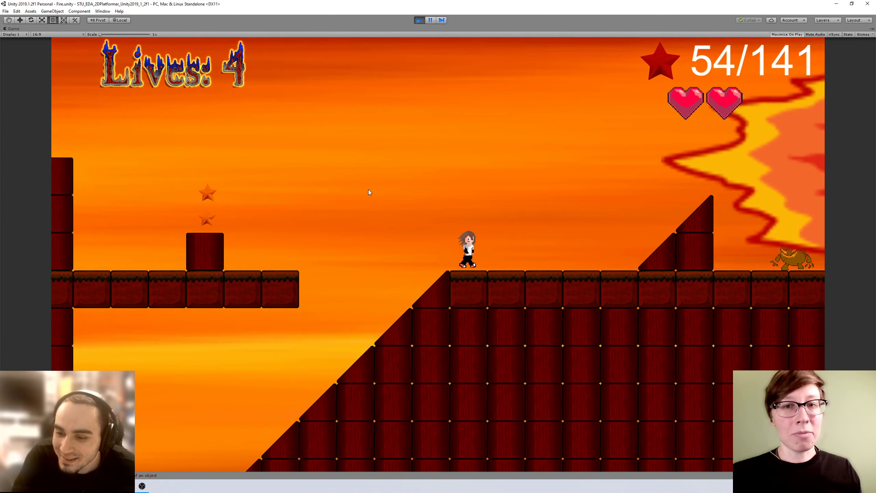
Step: Jump over the small ramp and attack the rock enemy on the ledge ahead of the star pillar
key(Right)
key(space)
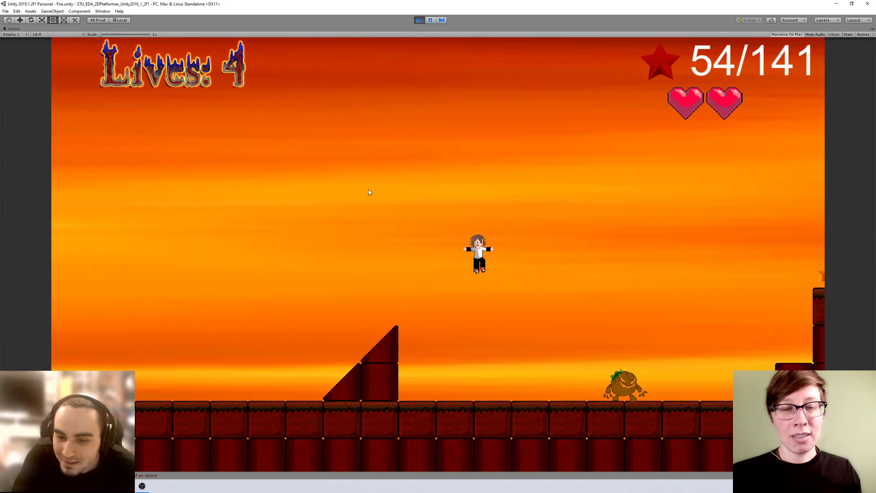
key(Right)
key(ctrl)
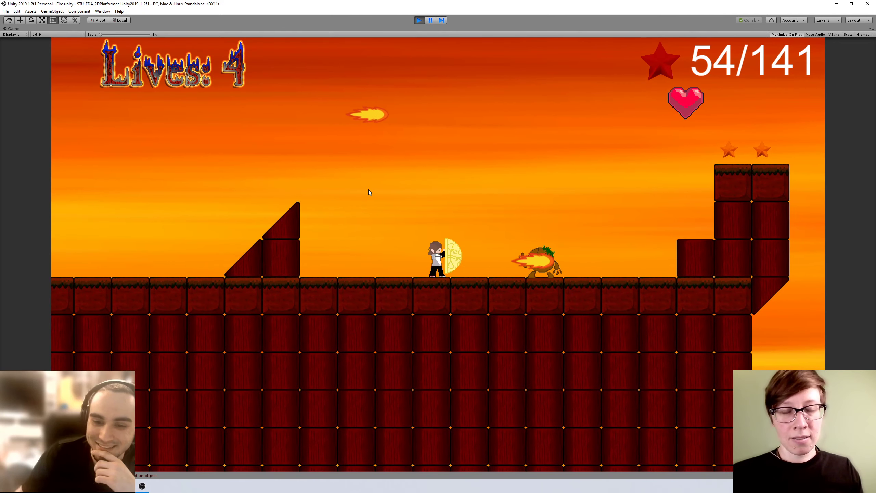
key(Right)
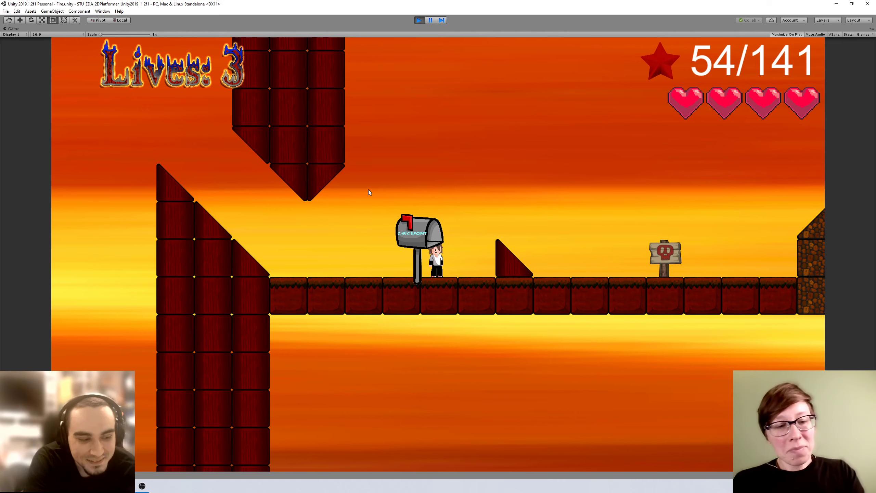
Step: Lower the system volume to 12 and stop the playtest
key(XF86AudioLowerVolume)
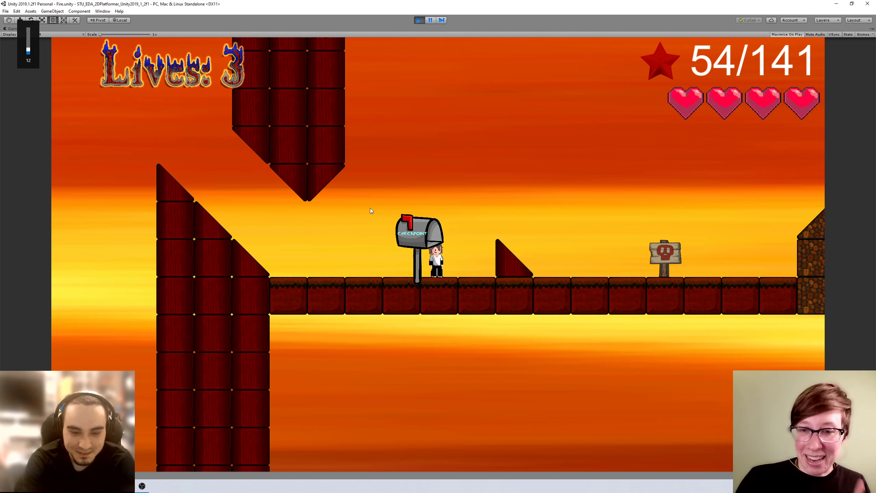
click(419, 19)
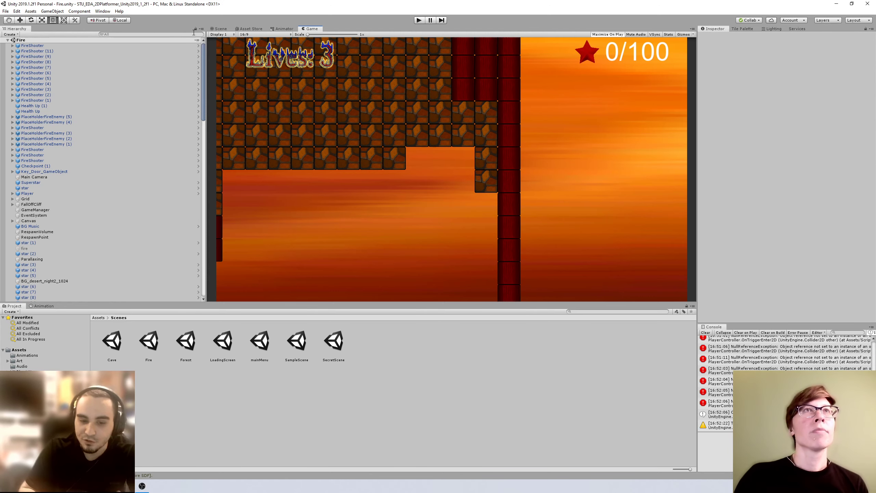
Step: Examine the Fire level's layout in the Scene view, from the fireball tower to the rock plateau with the down-arrow sign
click(218, 29)
scroll(336, 153, up, 3)
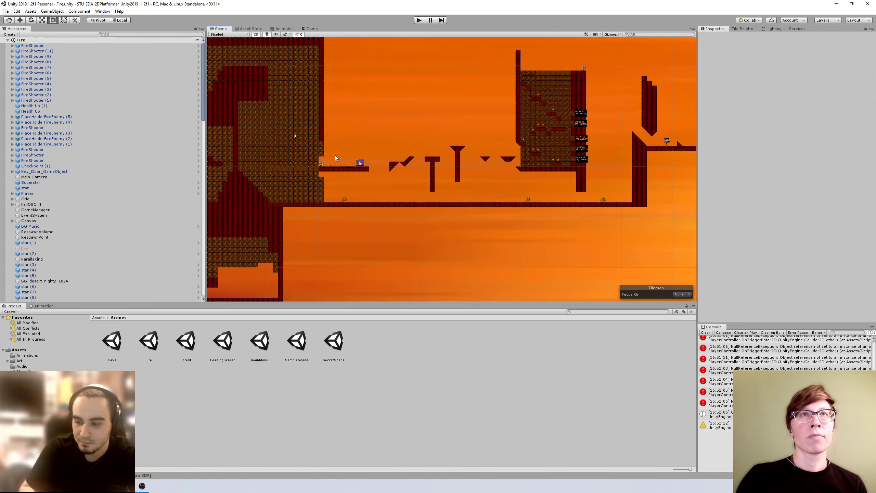
middle_drag(521, 256, 398, 260)
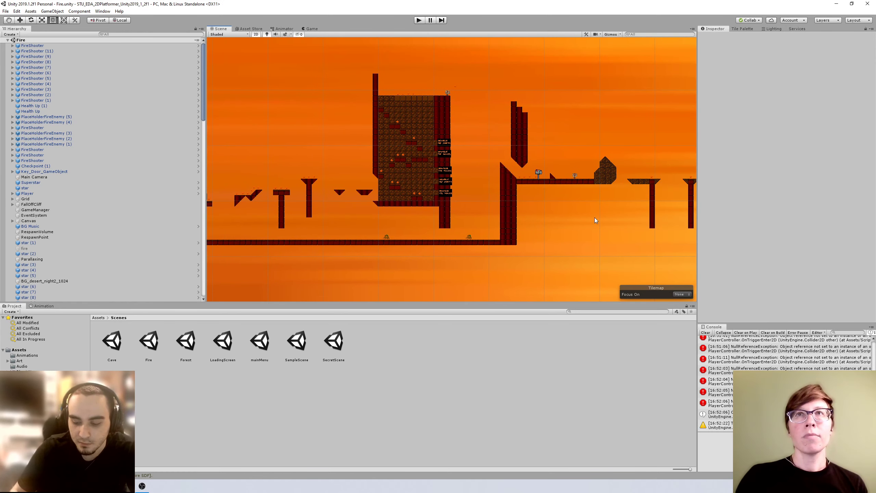
middle_drag(595, 218, 366, 187)
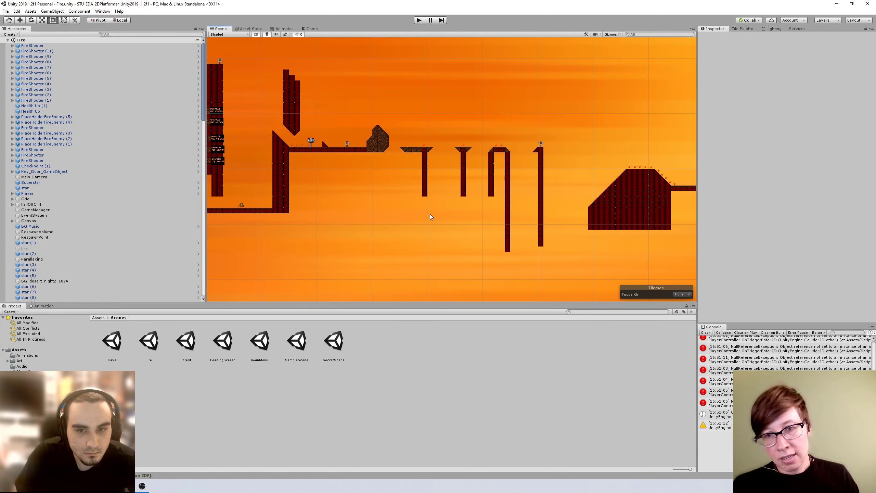
middle_drag(695, 189, 352, 231)
scroll(523, 206, up, 2)
scroll(552, 218, up, 2)
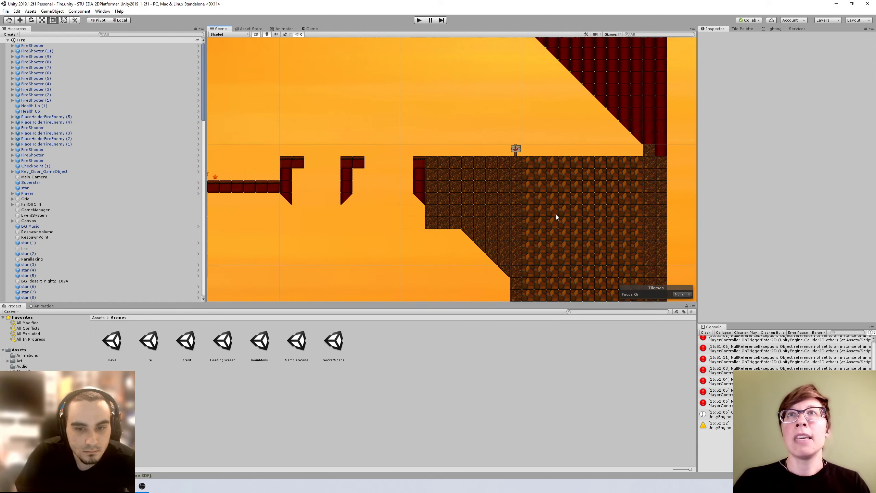
middle_drag(557, 215, 470, 198)
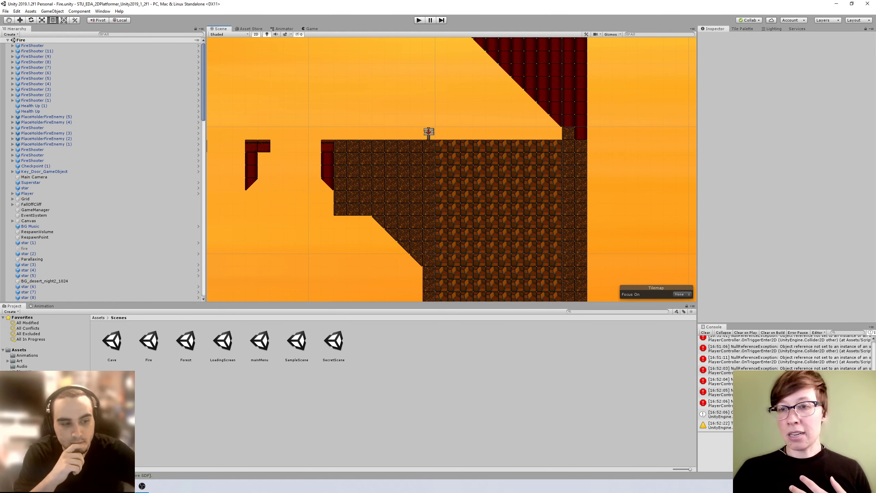
Step: Check the date and time on the system clock and close its calendar
key(super+alt+d)
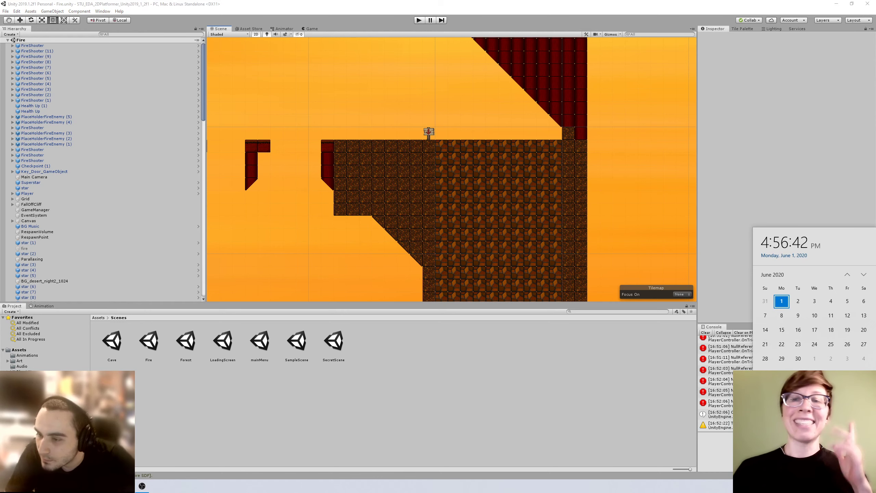
click(579, 407)
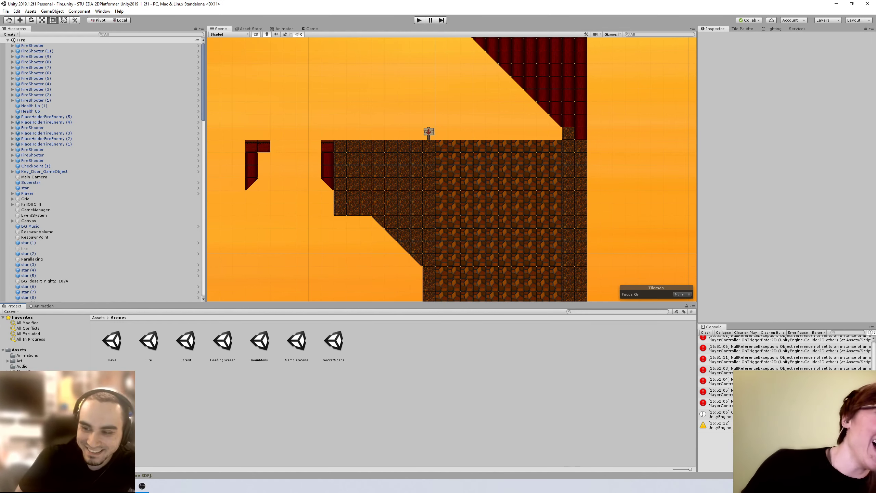
Step: Switch to the Unity window with the Hand Sanitizer project and show its Scene view
mouse_move(142, 486)
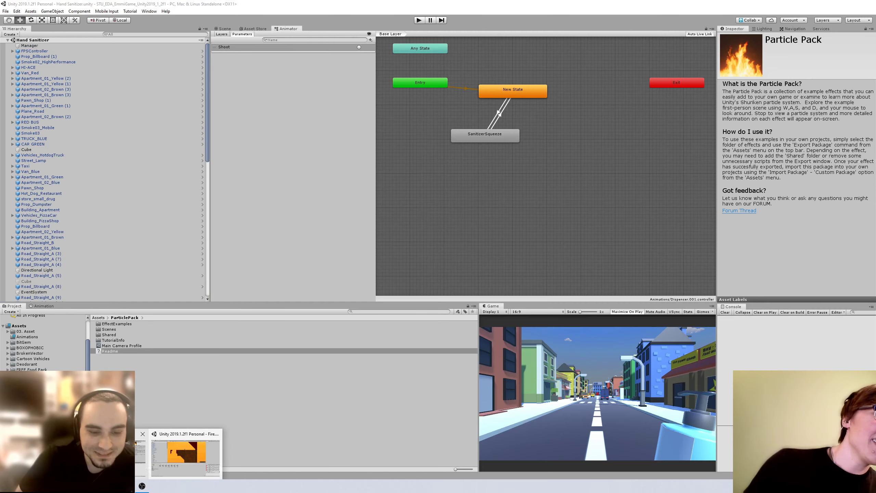
click(110, 452)
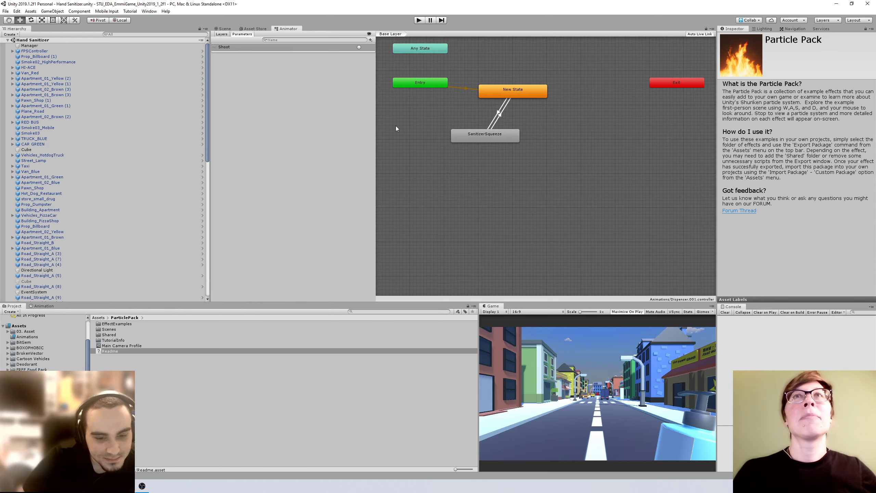
click(223, 29)
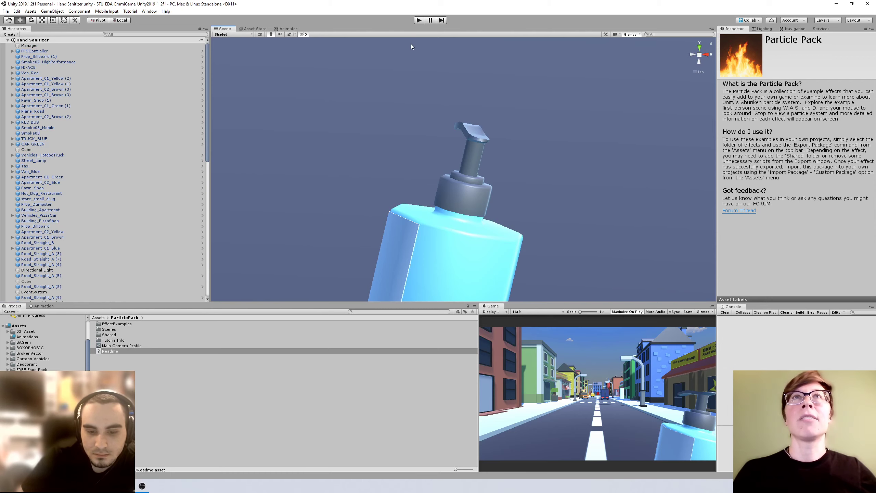
Step: Run the Hand Sanitizer game briefly to view the street and bottle, and stop it
click(419, 20)
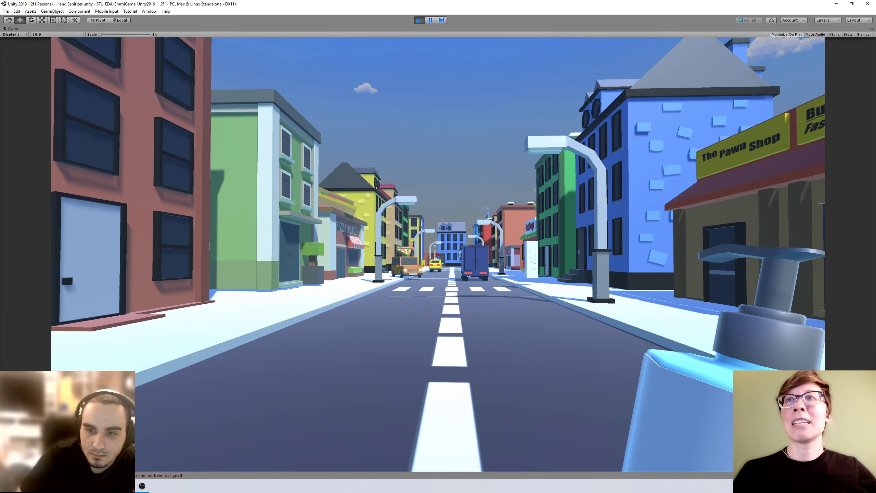
key(Escape)
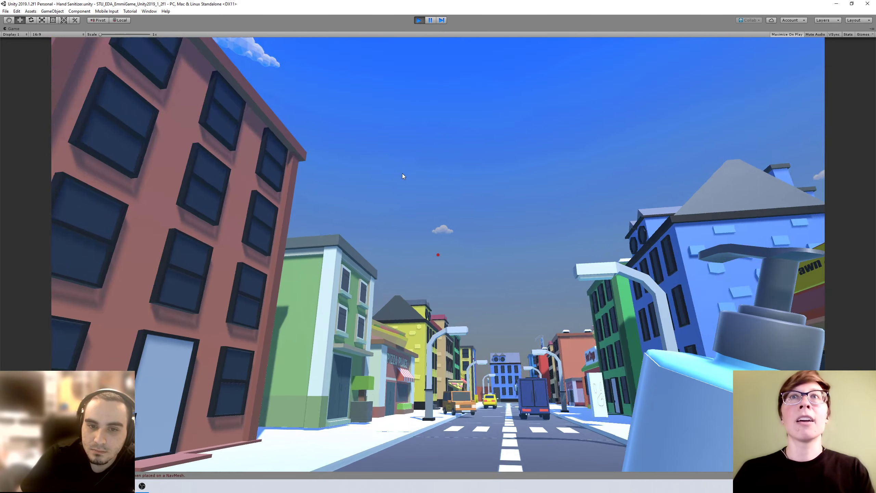
click(420, 20)
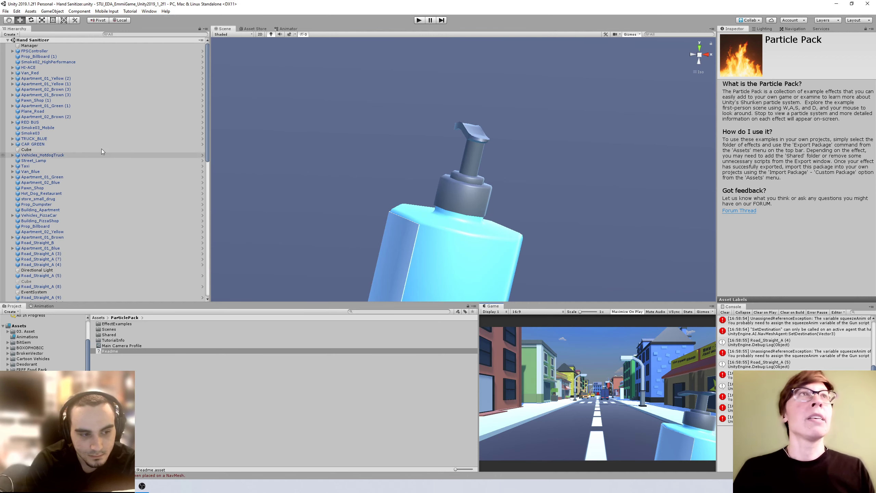
Step: Expand FPSController and FirstPersonCharacter, then select Soap Bottle_MD_02 and reveal its child objects
scroll(366, 170, down, 5)
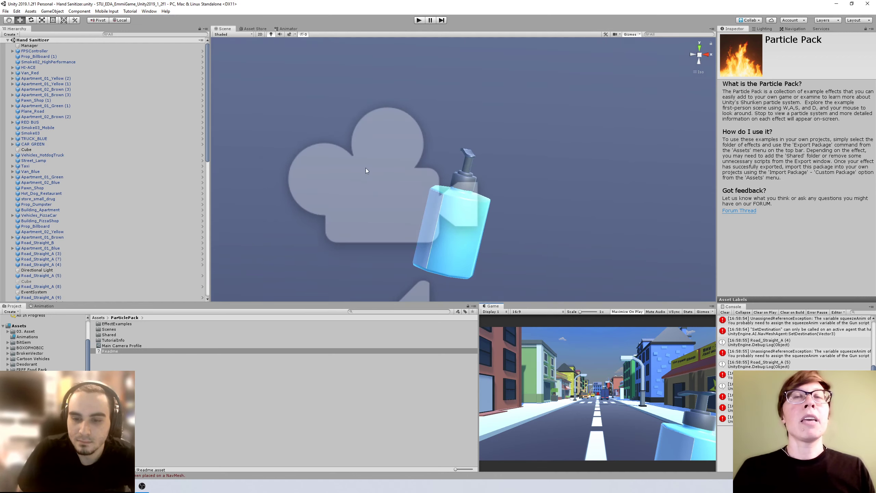
scroll(366, 171, down, 5)
alt+drag(284, 57, 483, 198)
scroll(485, 198, up, 10)
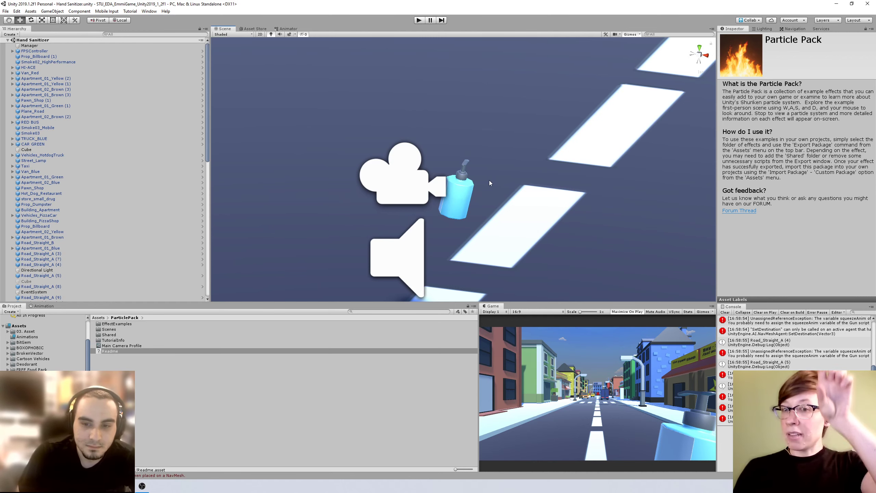
click(12, 51)
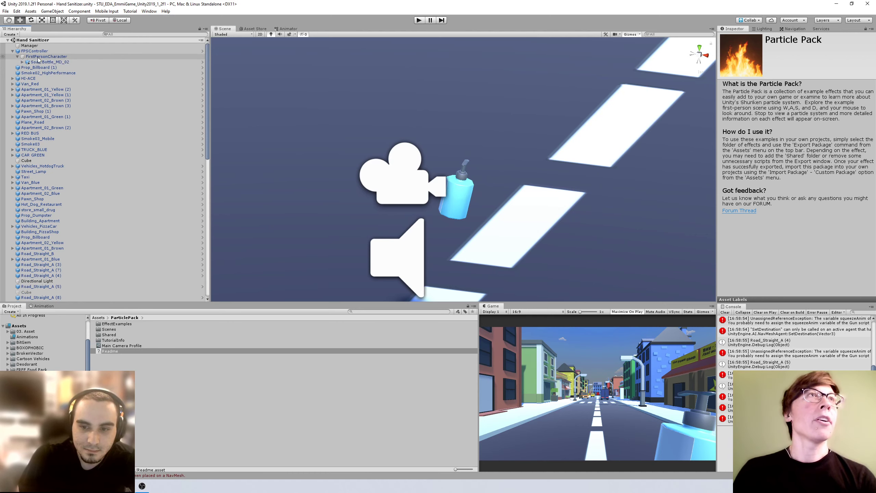
click(17, 56)
click(34, 63)
click(22, 63)
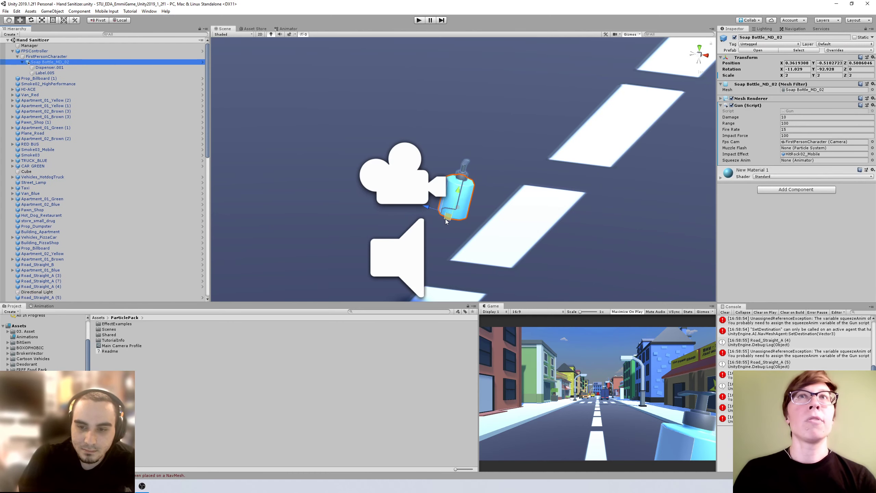
Step: Select the bottle's Dispenser.001 part and show the Animation window for it
click(79, 68)
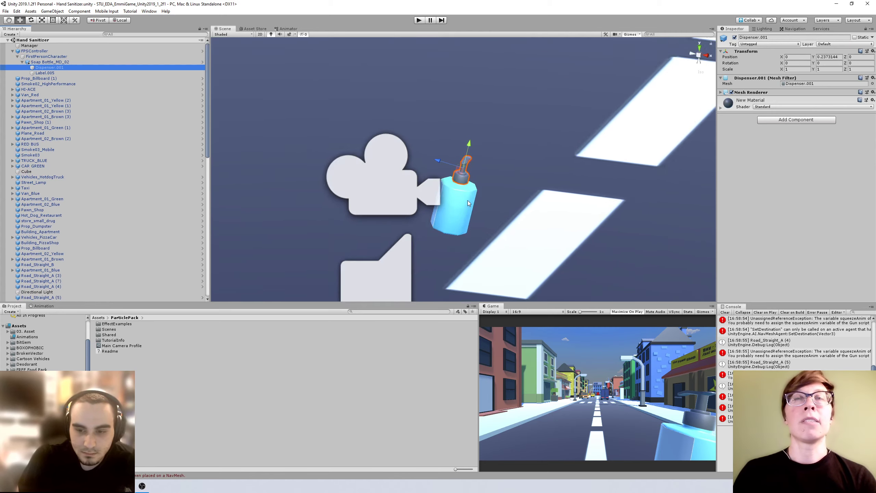
scroll(468, 200, up, 5)
alt+drag(407, 224, 445, 237)
scroll(438, 241, up, 5)
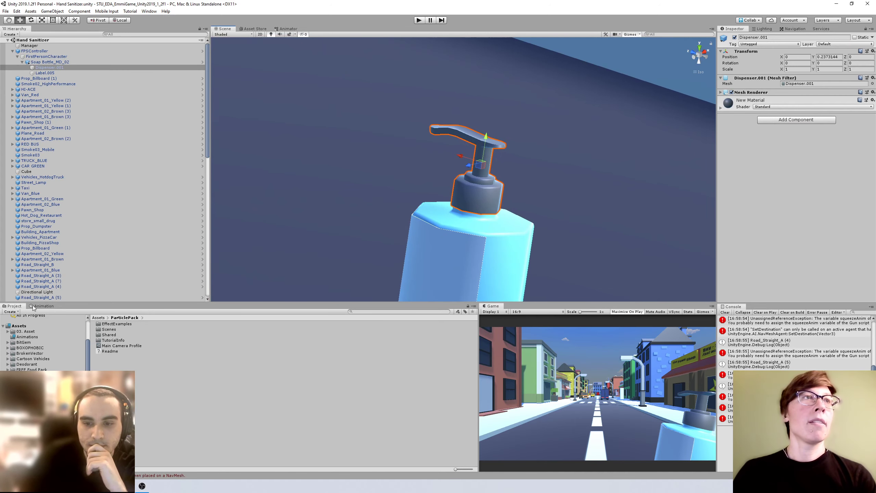
click(43, 306)
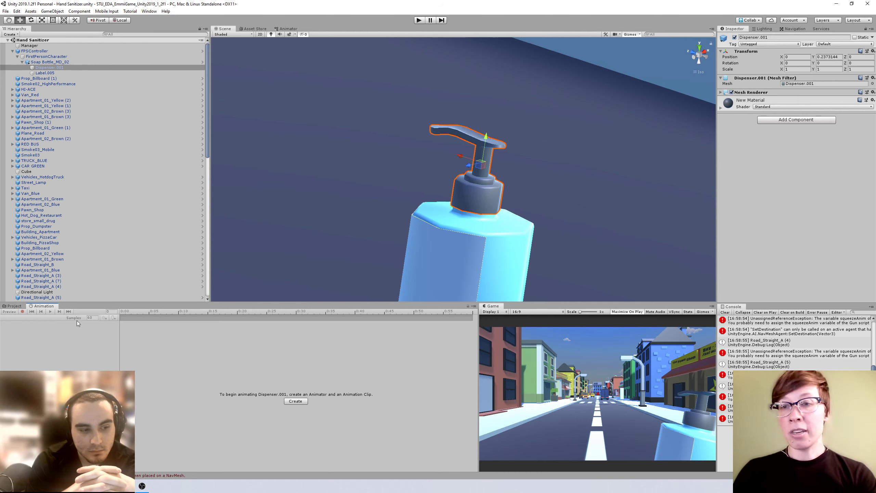
click(149, 11)
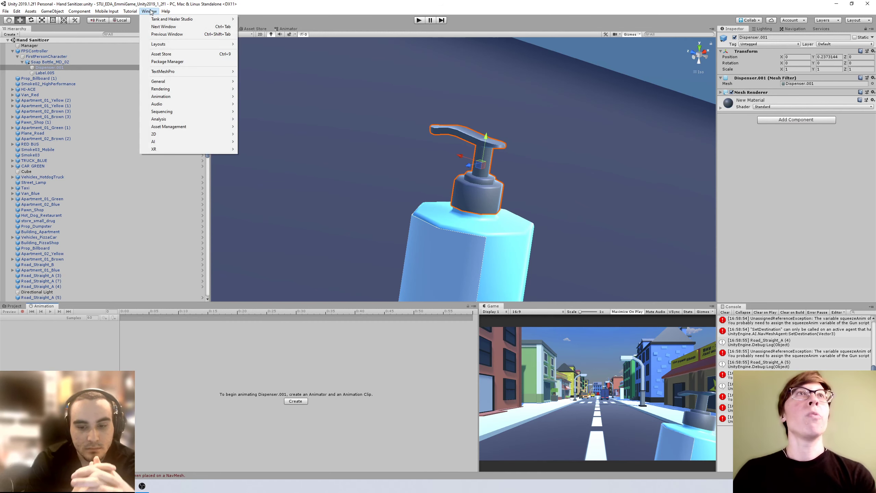
mouse_move(181, 97)
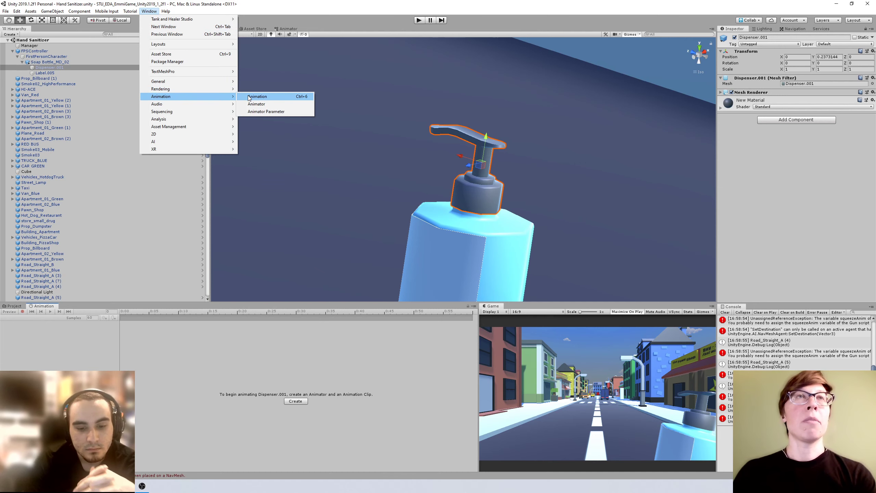
click(342, 355)
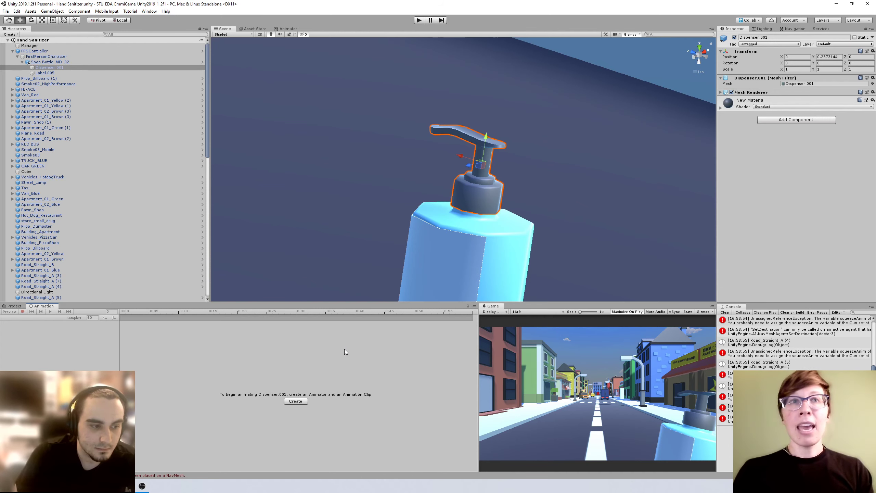
Step: Create an animation clip named Squeeze for Dispenser.001 in the Assets/Animations folder
click(296, 401)
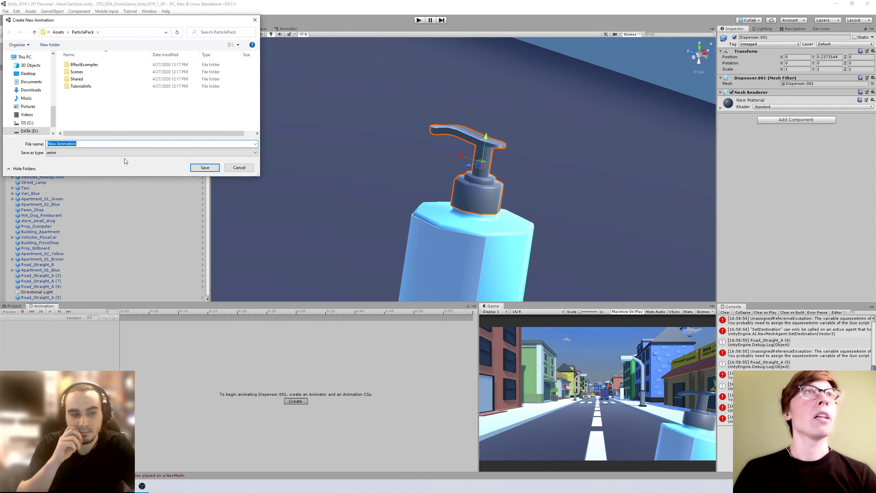
click(58, 32)
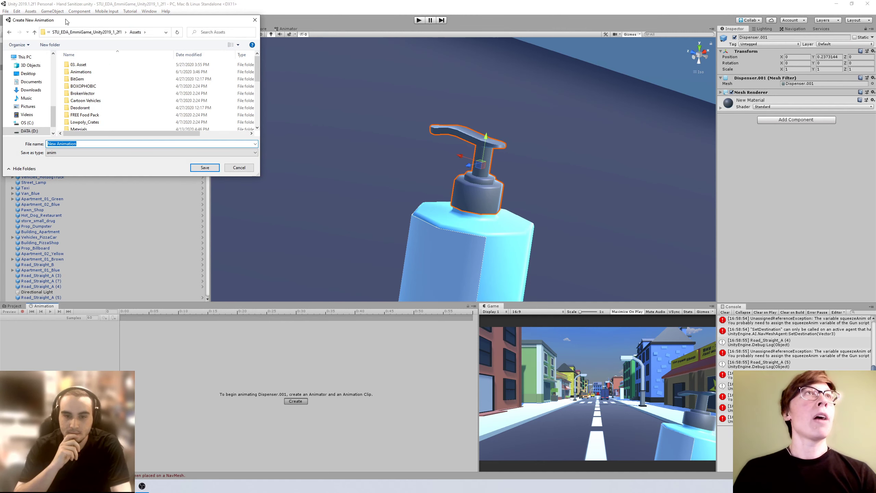
drag(104, 20, 265, 52)
double_click(250, 107)
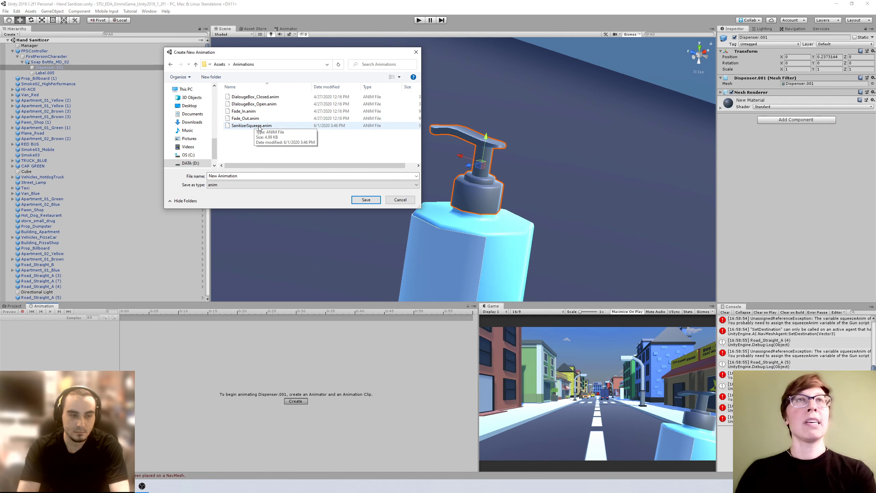
click(247, 174)
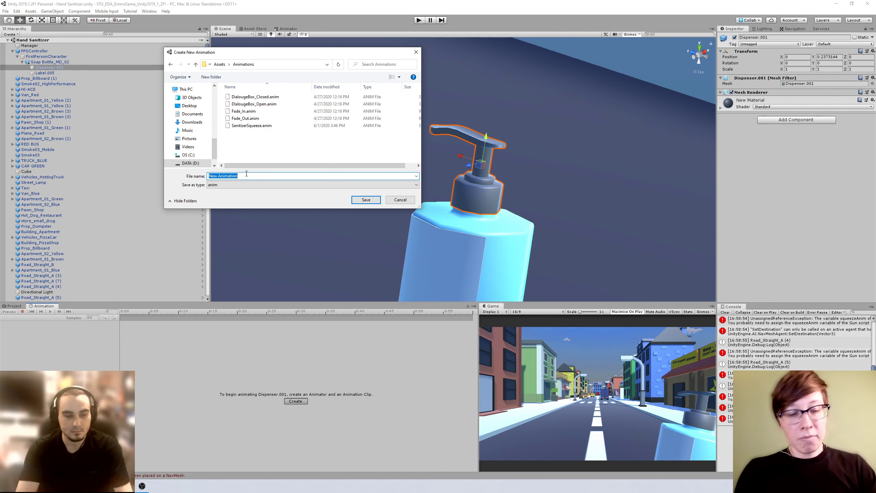
text(Squeeze)
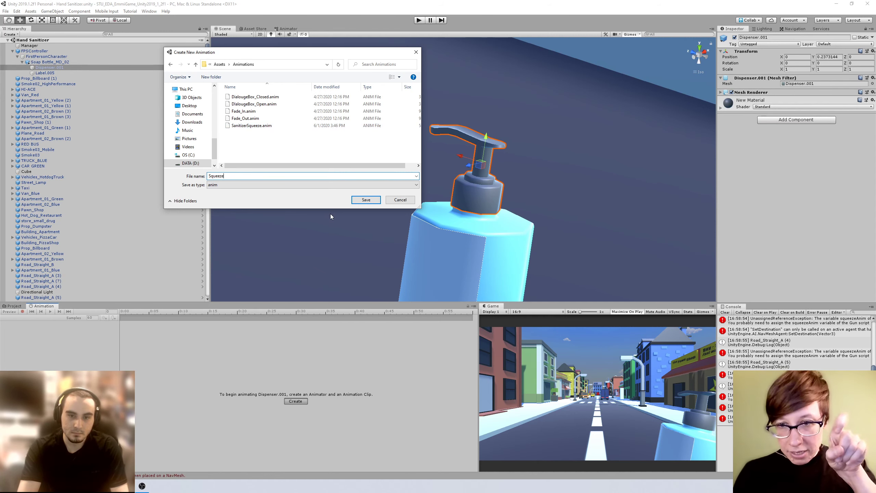
click(365, 202)
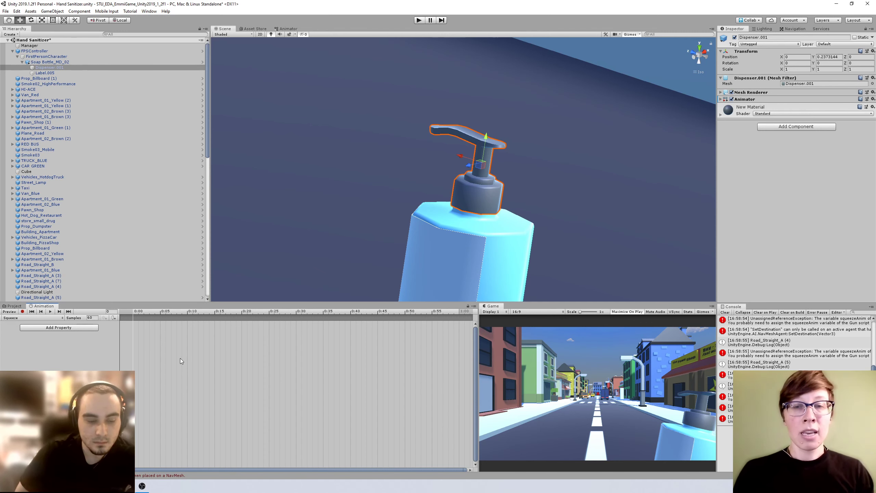
Step: Record a position keyframe at 0:30 with Dispenser.001 pushed down to about Y 0.217, and preview the clip
click(23, 311)
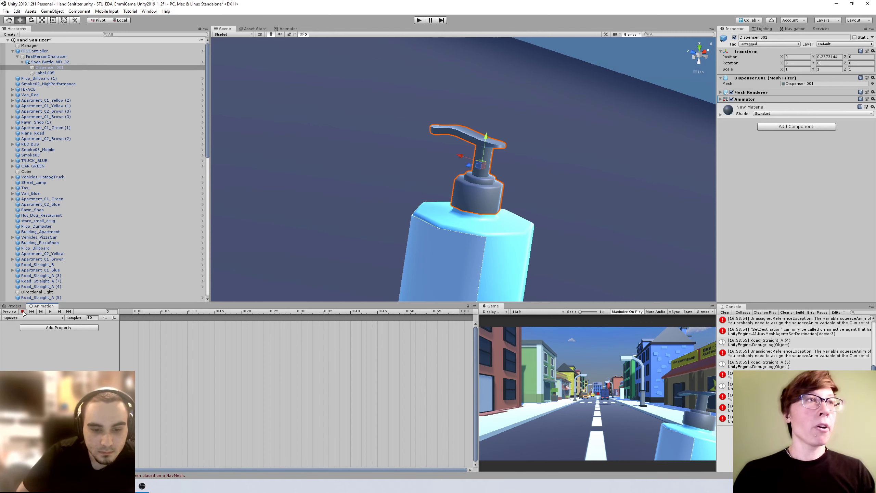
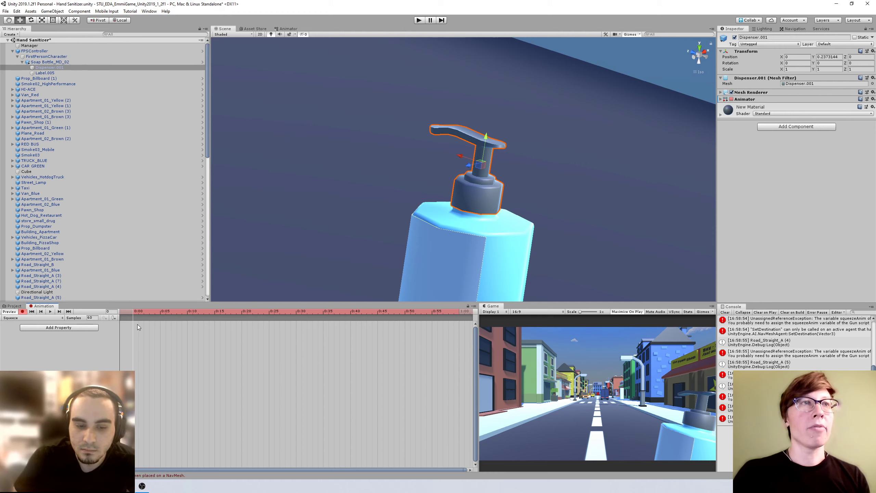
click(296, 313)
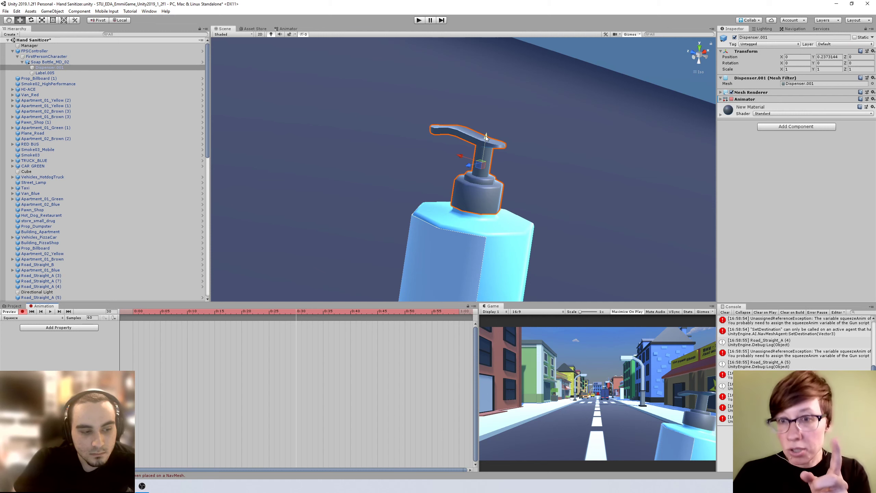
drag(485, 135, 480, 156)
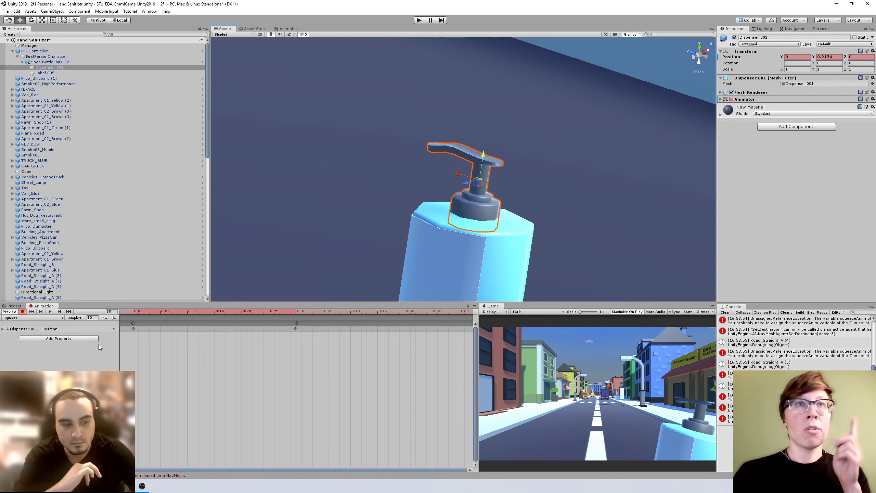
click(51, 312)
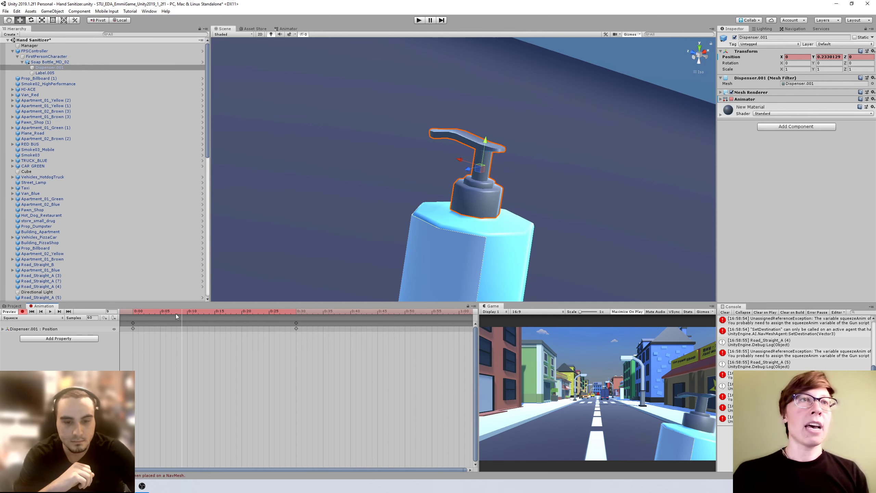
click(187, 312)
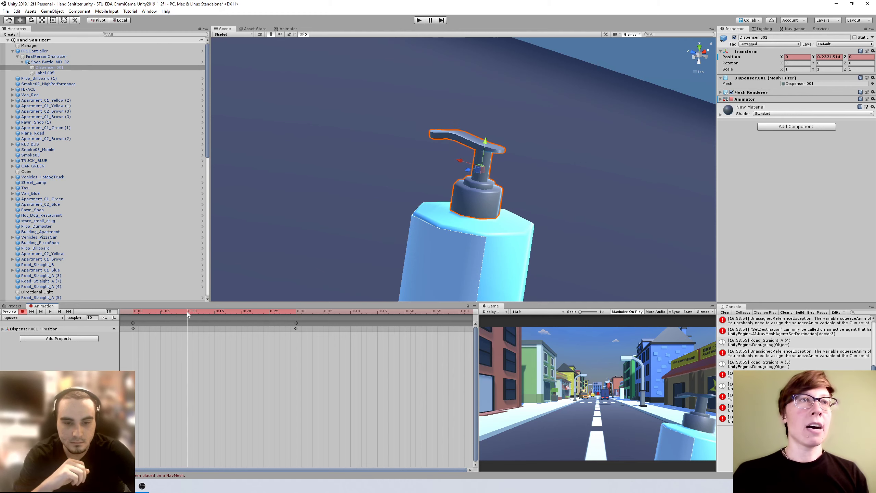
Step: Copy the dispenser's starting position keyframe to 1:00 on the Squeeze timeline
drag(187, 312, 462, 312)
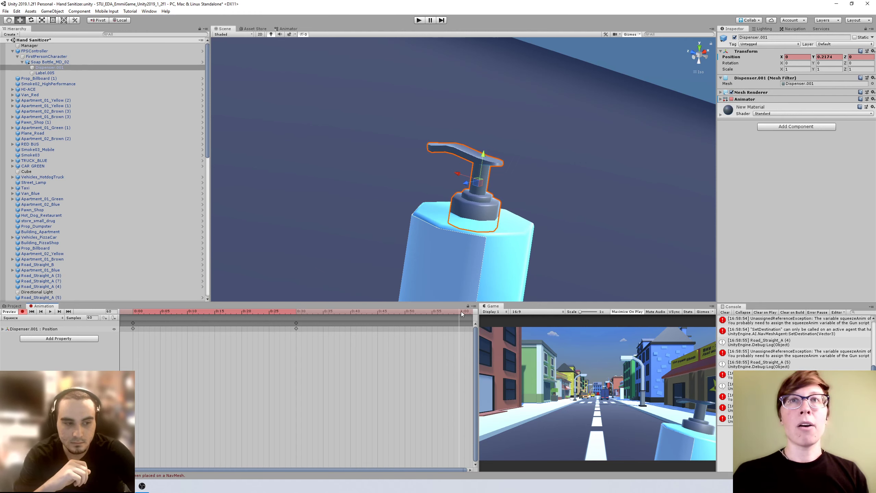
click(133, 323)
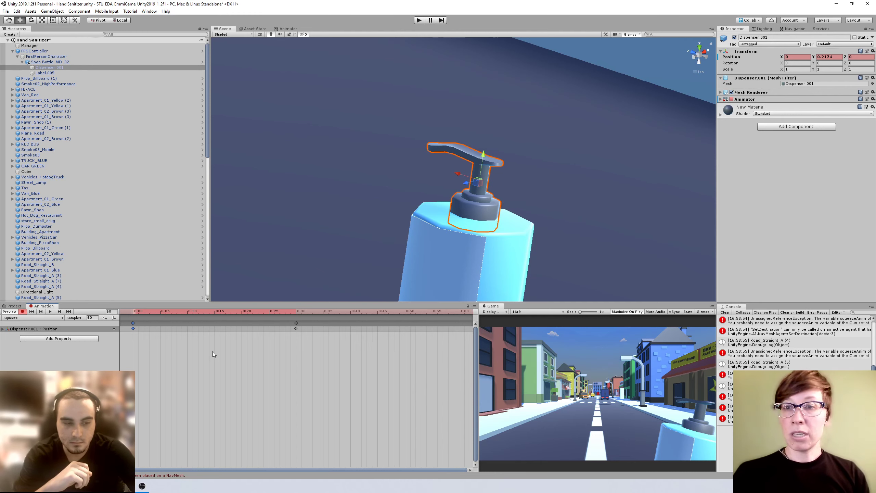
key(ctrl+v)
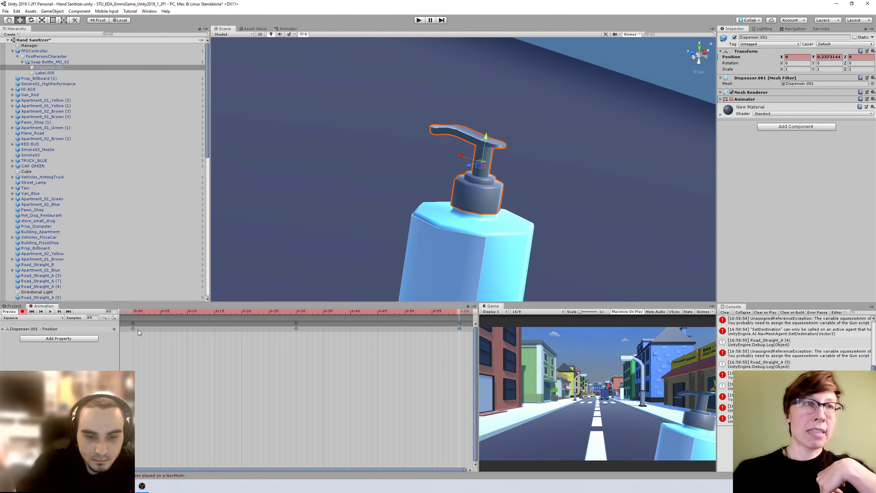
Step: Play back the Squeeze clip to check the dispenser's down-and-up motion, and select its sample rate value
click(50, 312)
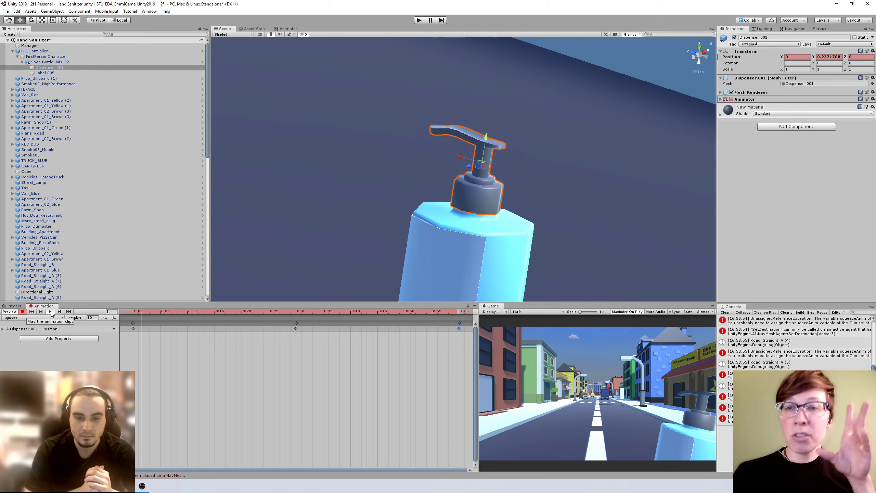
click(50, 312)
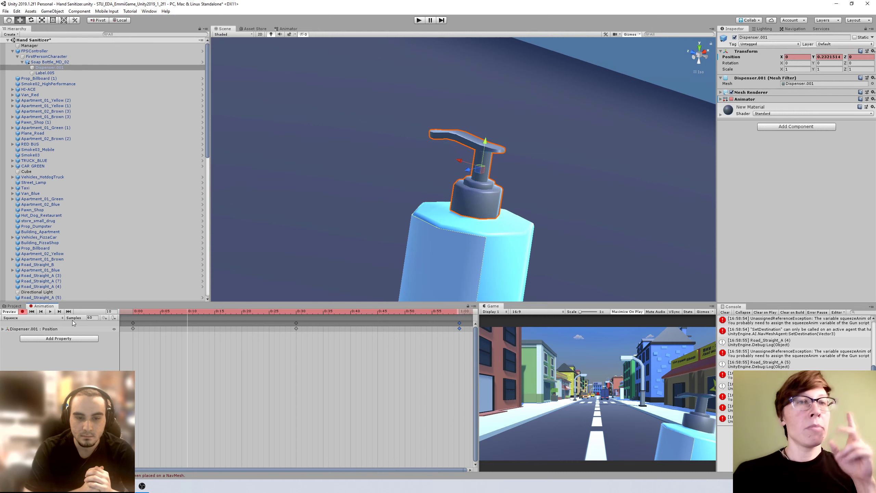
click(93, 317)
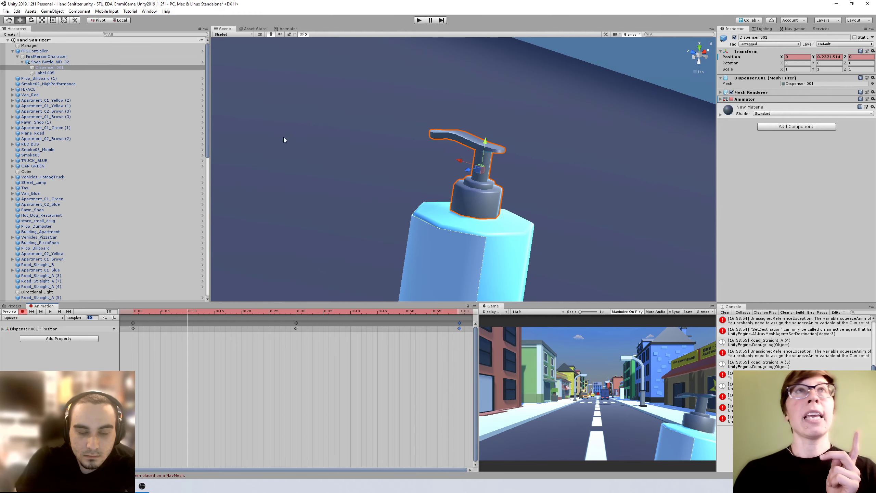
Step: Show the dispenser's Animator graph and place the Squeeze state between Entry and Exit
click(286, 29)
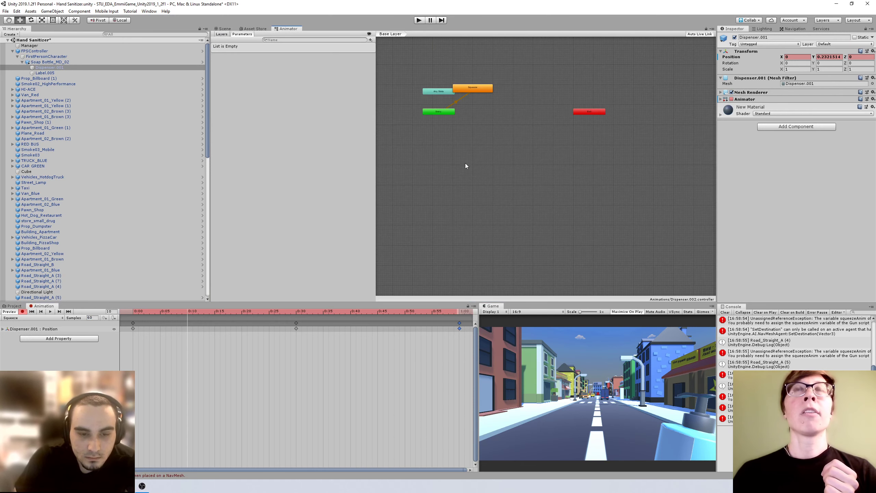
drag(468, 104, 522, 136)
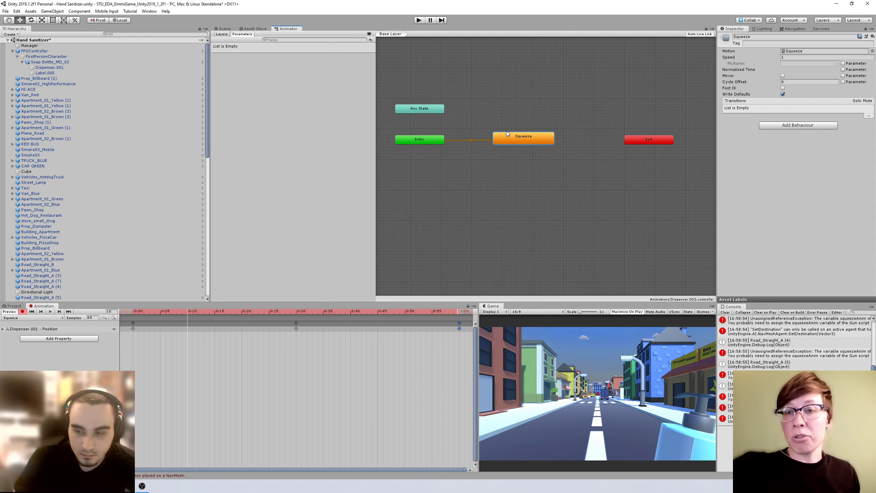
drag(519, 142, 525, 140)
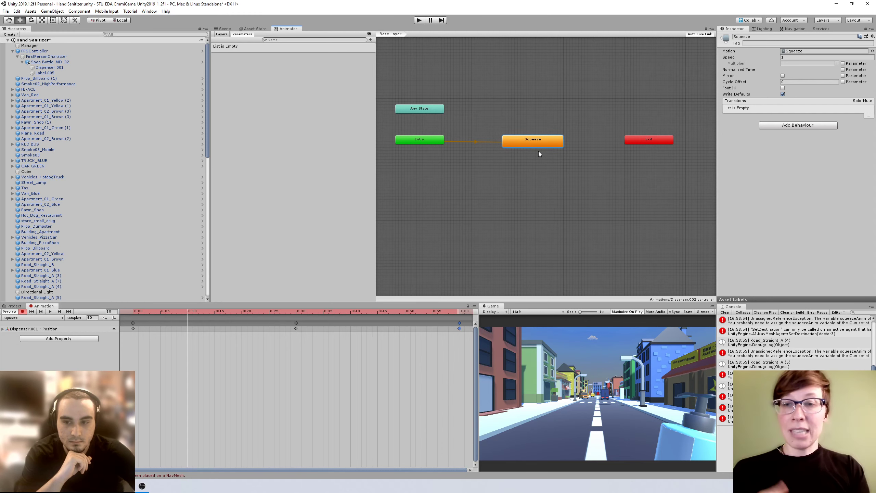
Step: Create an empty state just below Squeeze and set it as the layer's default state
right_click(528, 170)
mouse_move(552, 175)
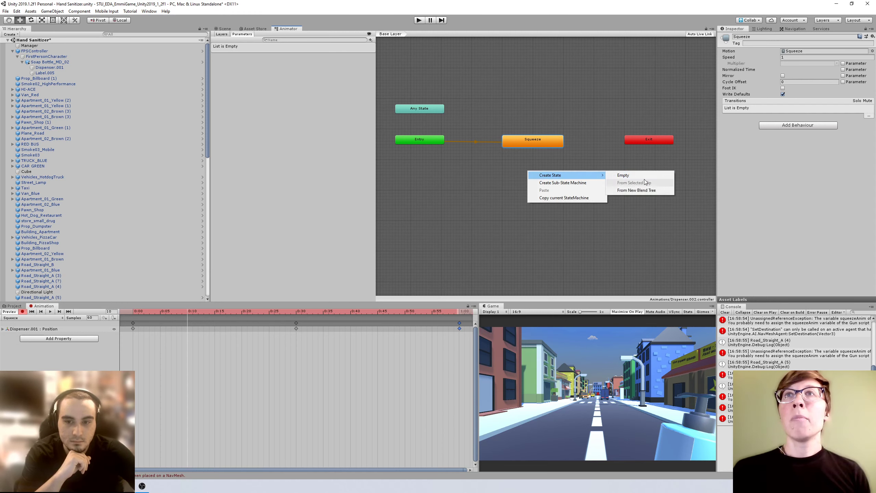
click(626, 175)
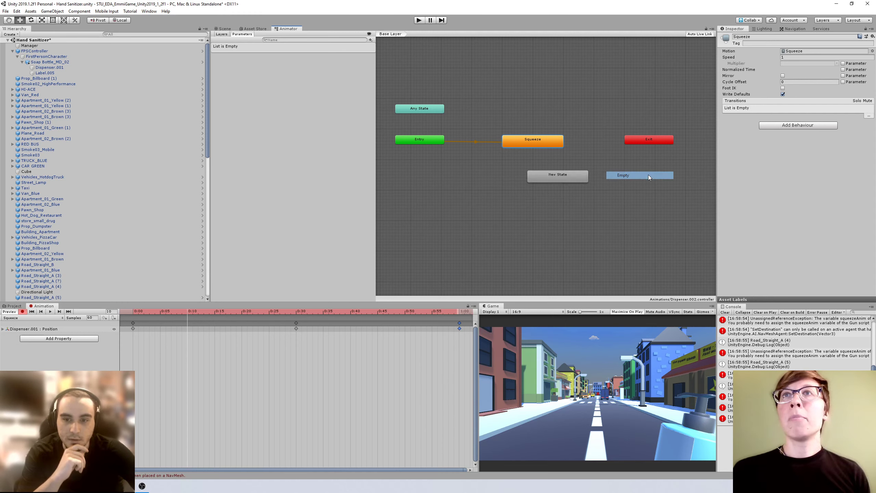
drag(533, 171, 531, 169)
right_click(531, 171)
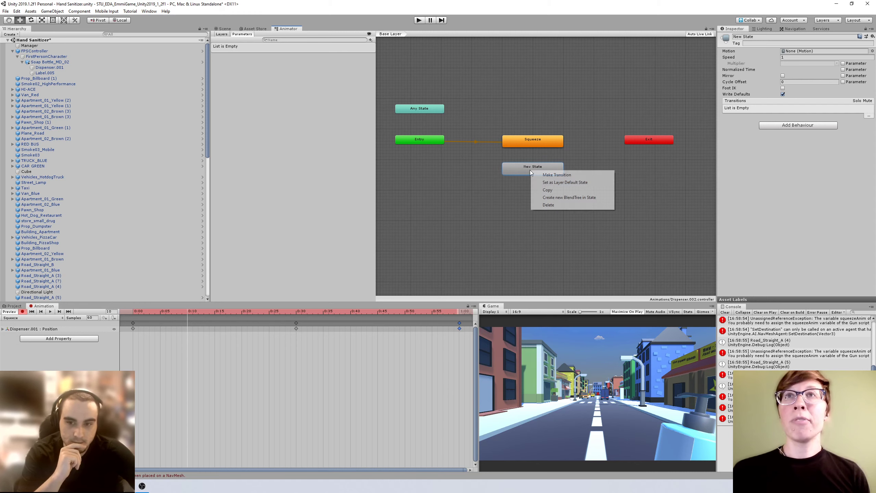
click(552, 183)
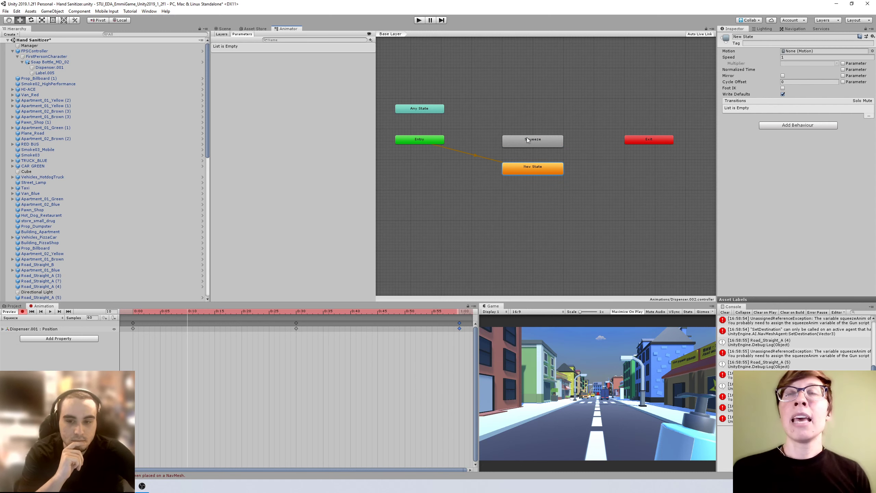
Step: Make transitions from New State to Squeeze and from Squeeze back to New State
right_click(524, 168)
click(534, 171)
click(534, 142)
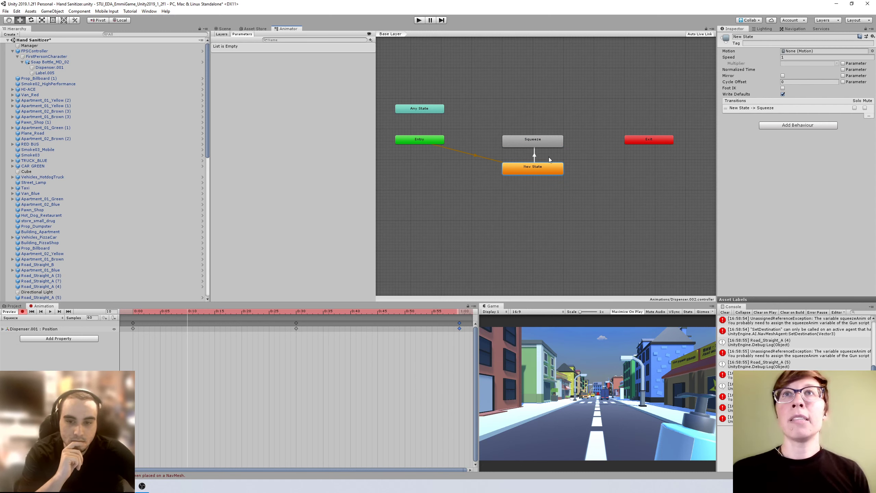
right_click(550, 141)
click(563, 145)
click(531, 168)
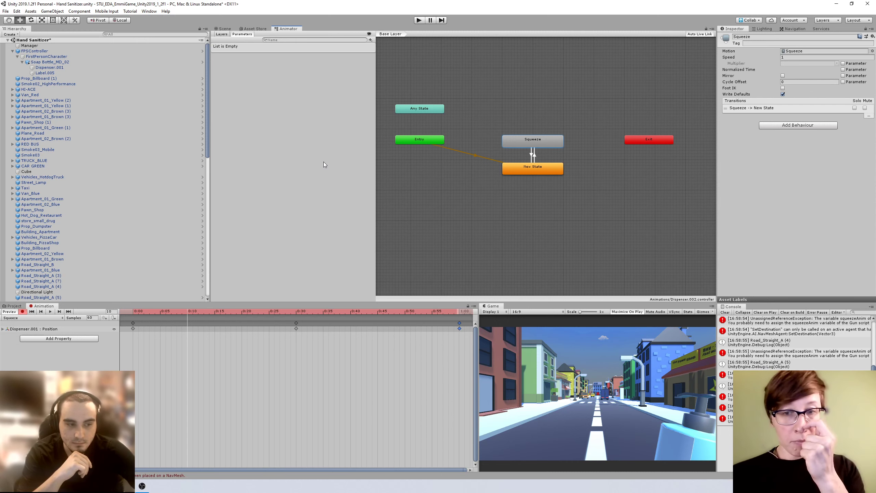
Step: Add a trigger parameter named Squeezed to the Animator
click(370, 40)
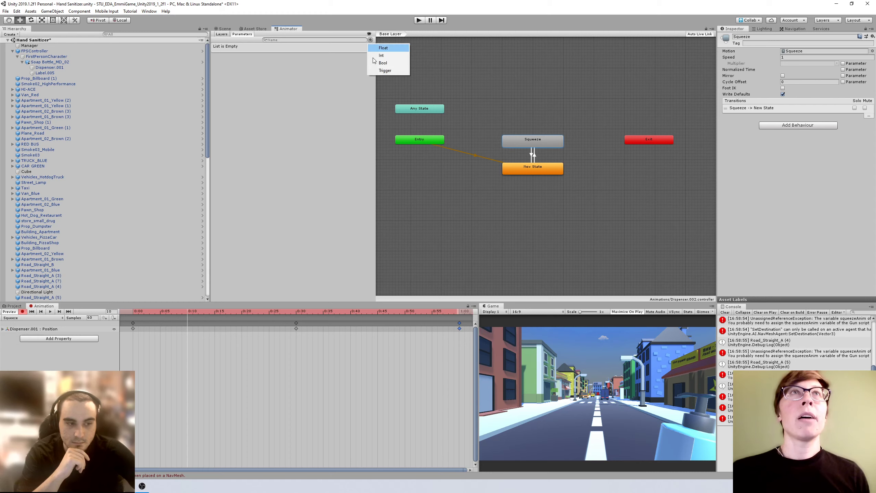
click(380, 71)
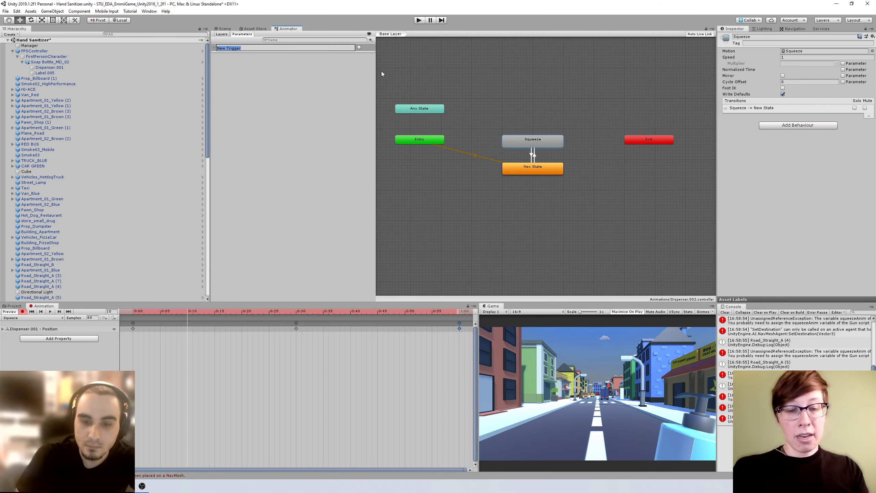
text(Squee)
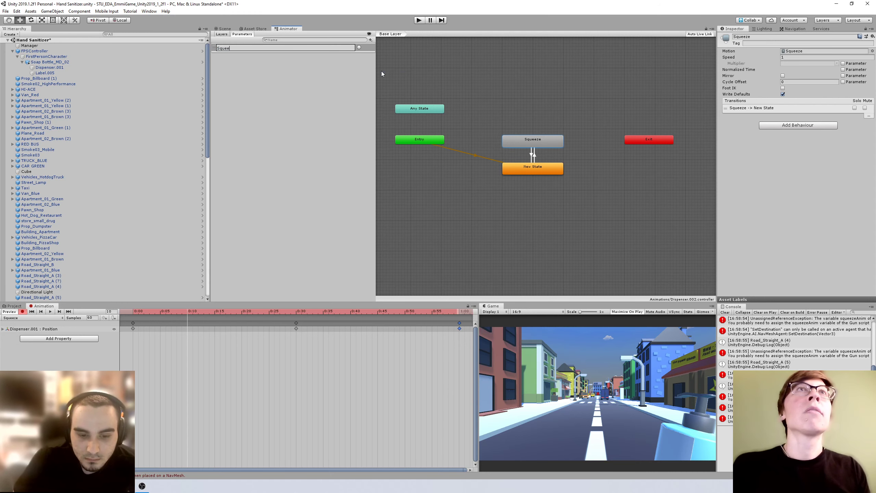
text(zed)
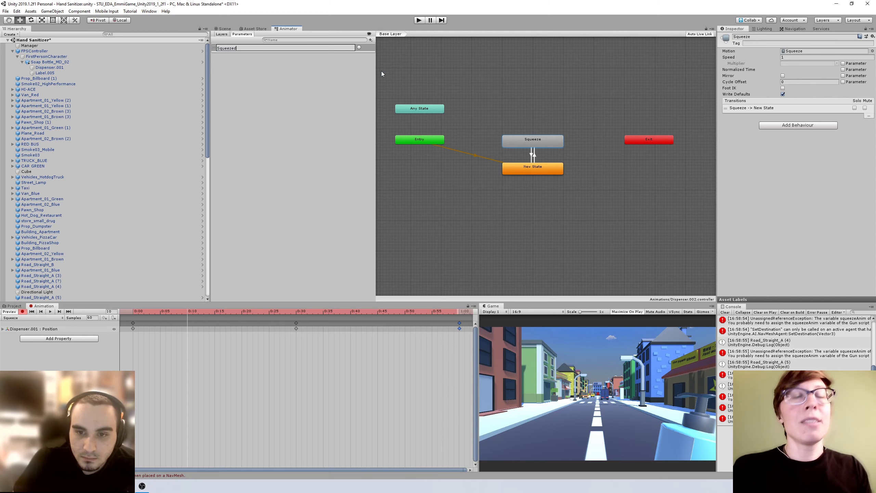
key(Return)
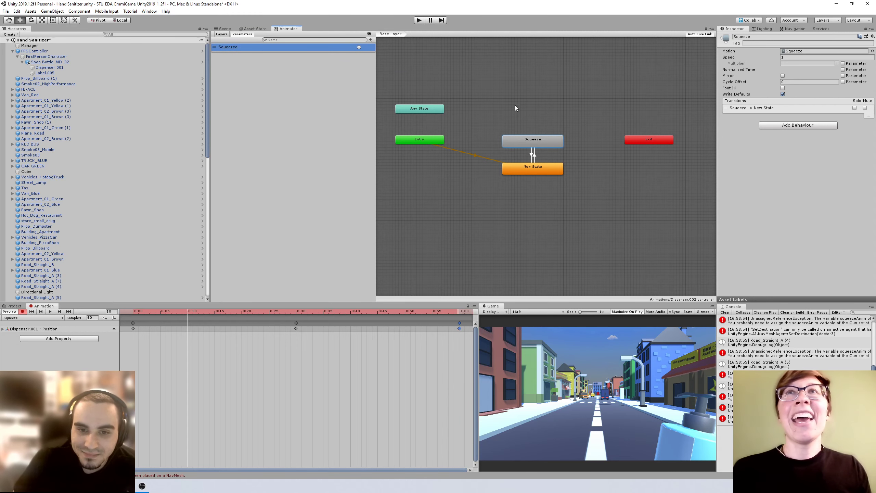
Step: Give the New State to Squeeze transition the Squeezed condition and disable its exit time
click(534, 158)
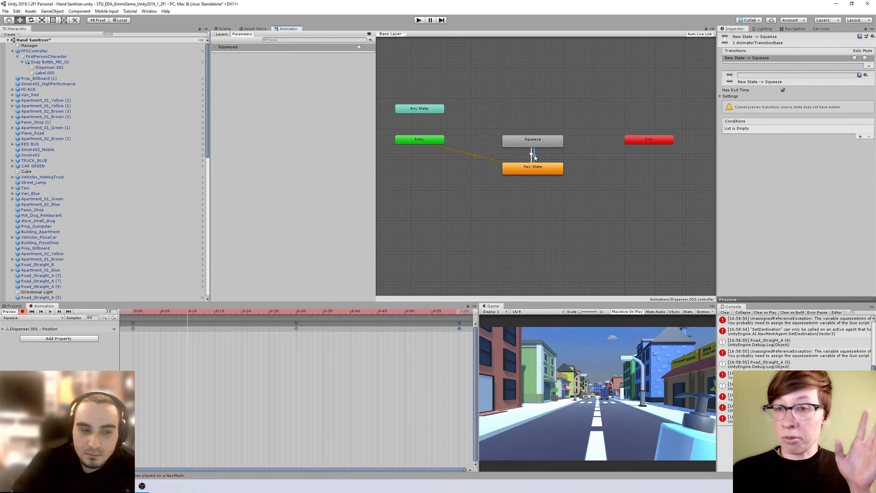
click(861, 137)
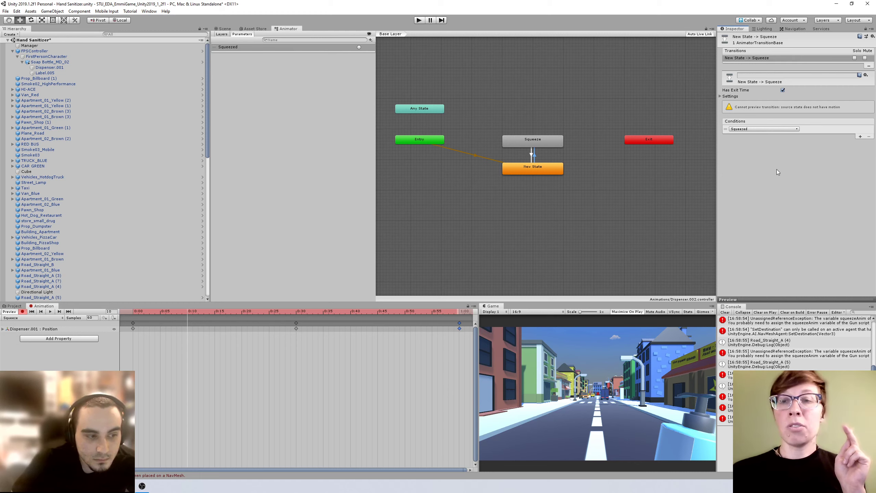
click(783, 90)
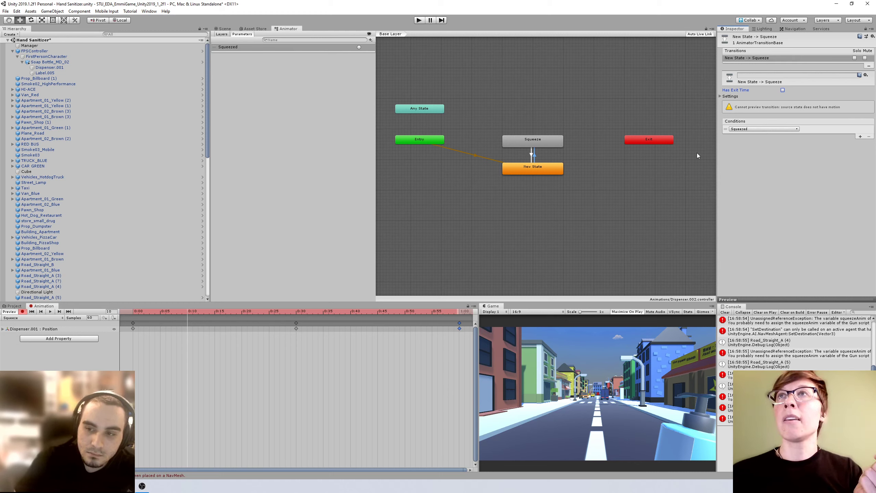
Step: Locate the clip used as the Squeeze state's motion and disable its Loop Time
click(533, 155)
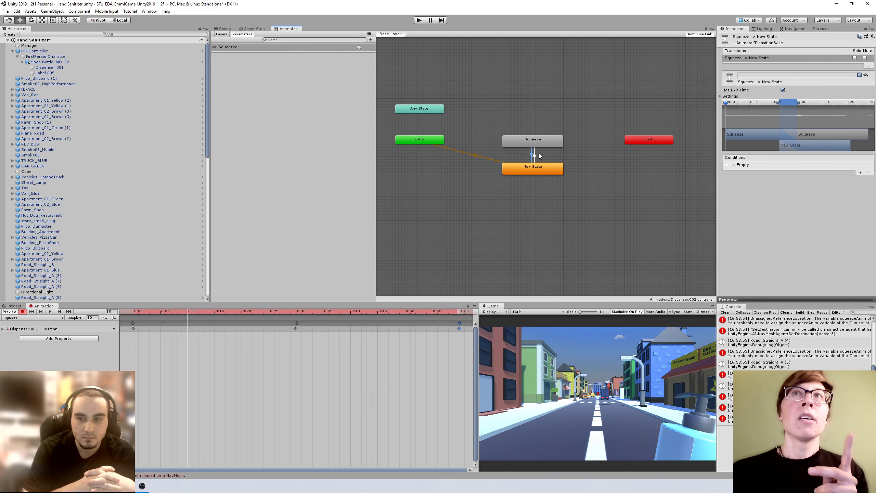
click(541, 142)
click(788, 52)
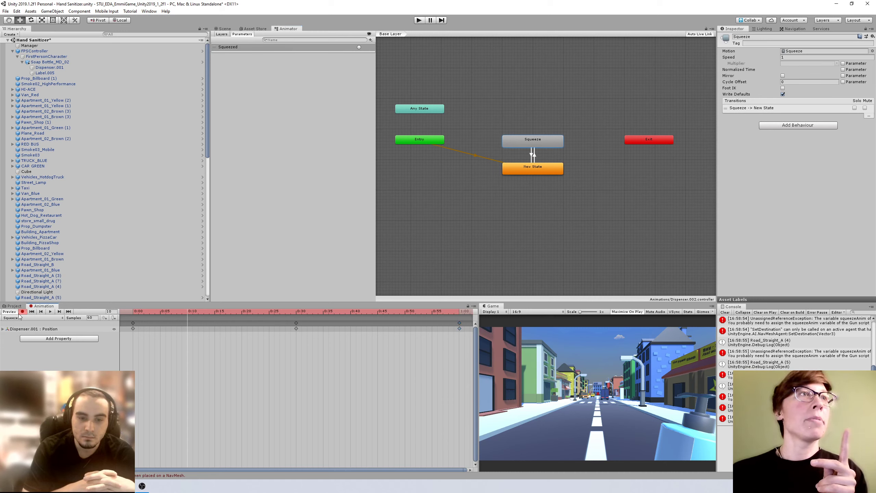
click(13, 305)
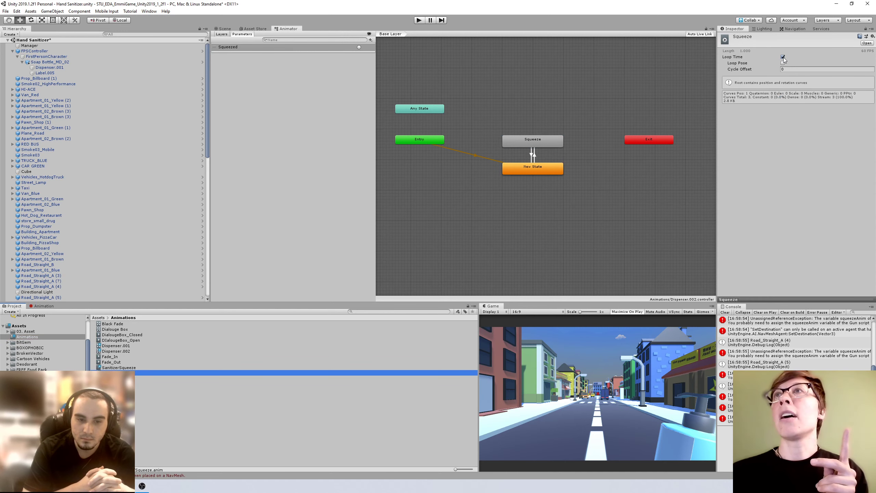
click(783, 57)
click(784, 57)
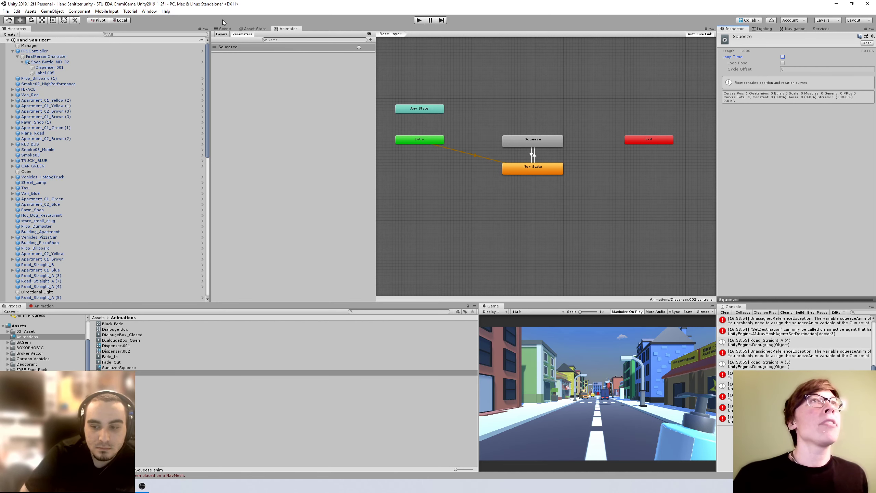
Step: Open the Gun script attached to Soap Bottle_MD_02 for editing in Visual Studio
double_click(42, 62)
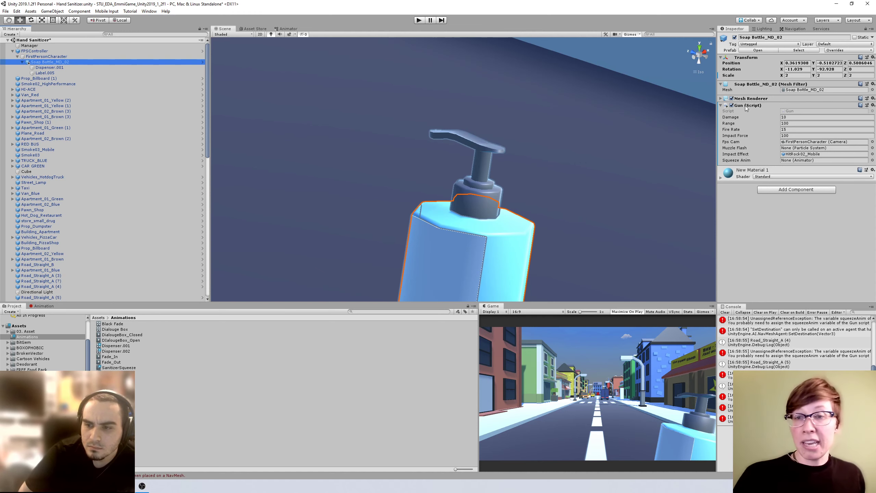
click(873, 106)
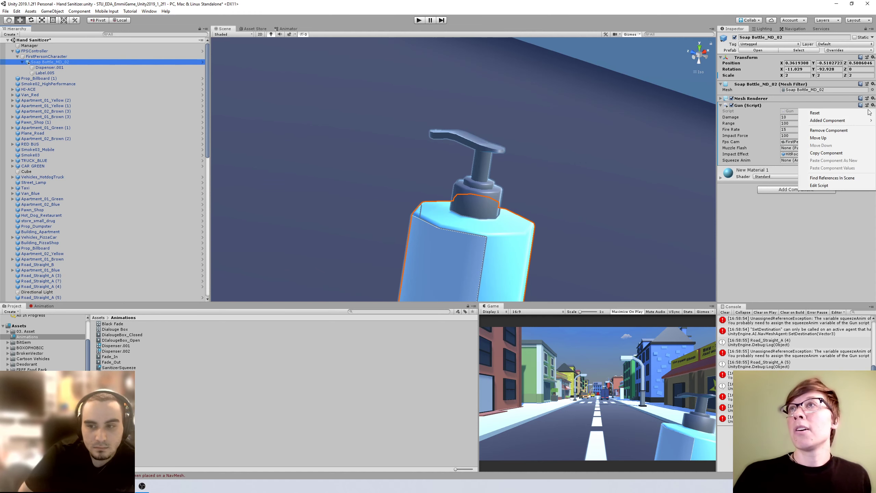
click(841, 186)
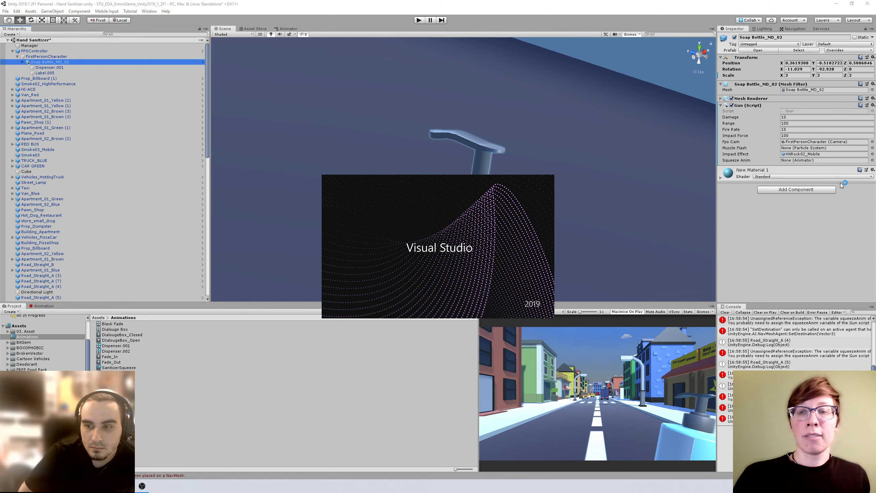
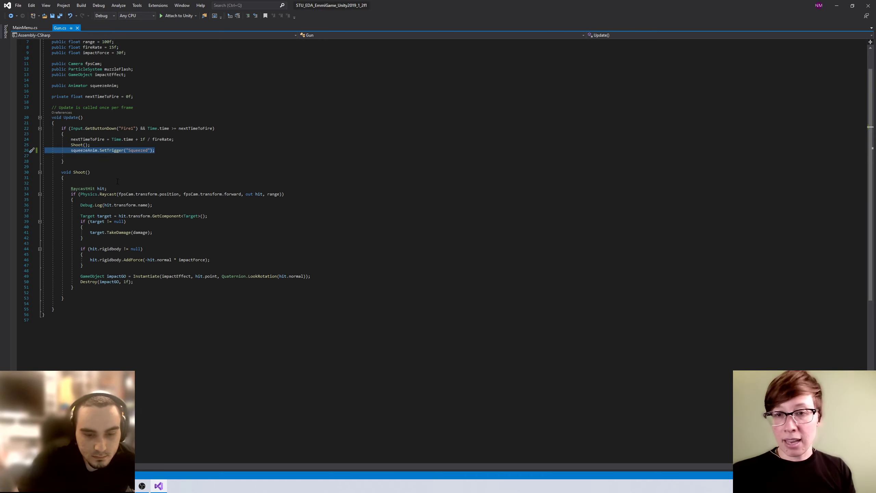
Step: Return to Unity and assign Dispenser.001 as the Squeeze Anim animator of the soap bottle's Gun script
click(836, 4)
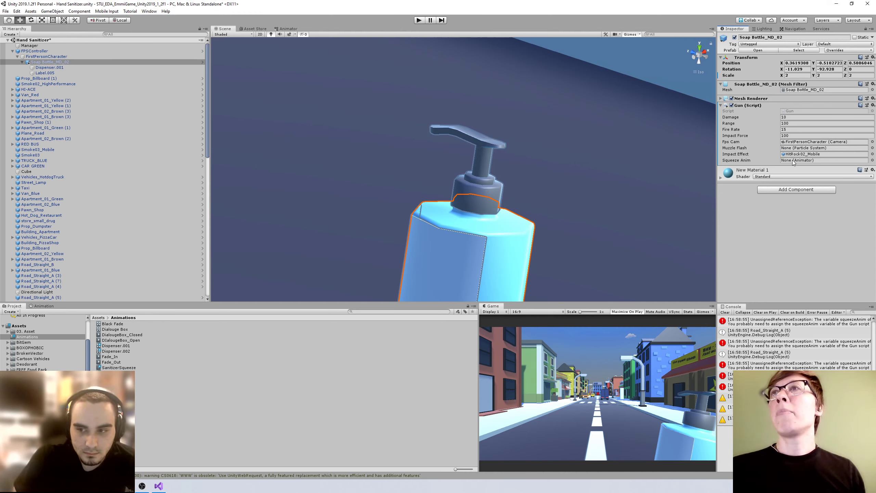
drag(49, 67, 825, 160)
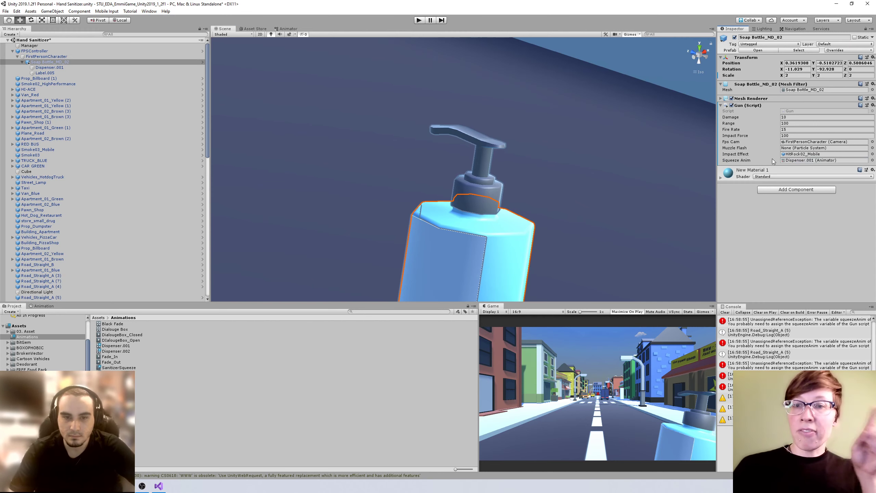
Step: Check the controller assigned to the Dispenser.001 object's Animator and compare the state graphs of the Dispenser.001 and Dispenser.002 controllers
click(49, 67)
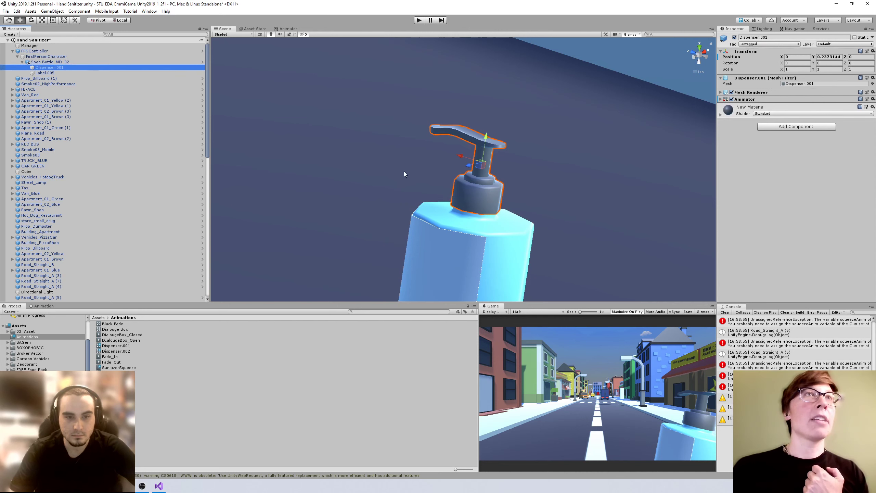
click(721, 100)
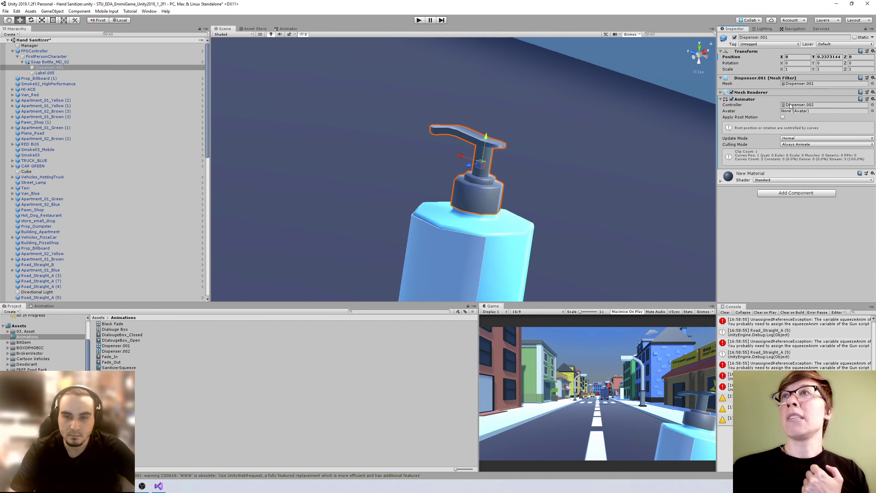
click(791, 105)
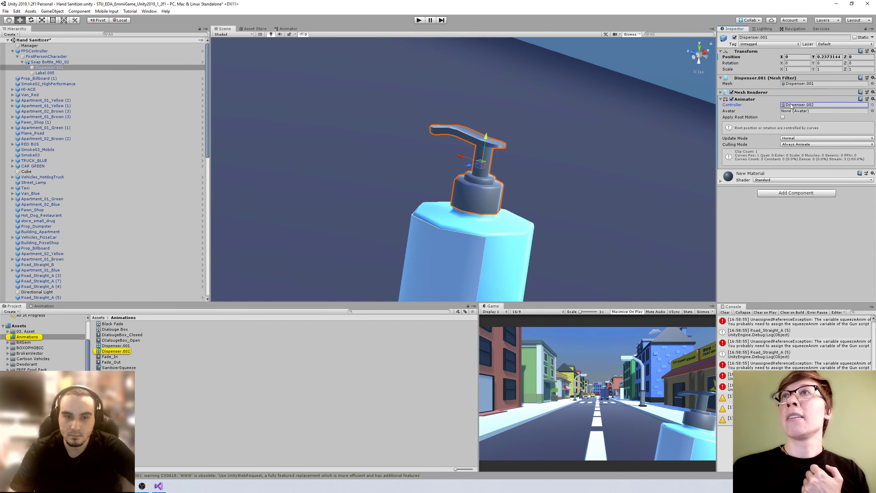
click(119, 353)
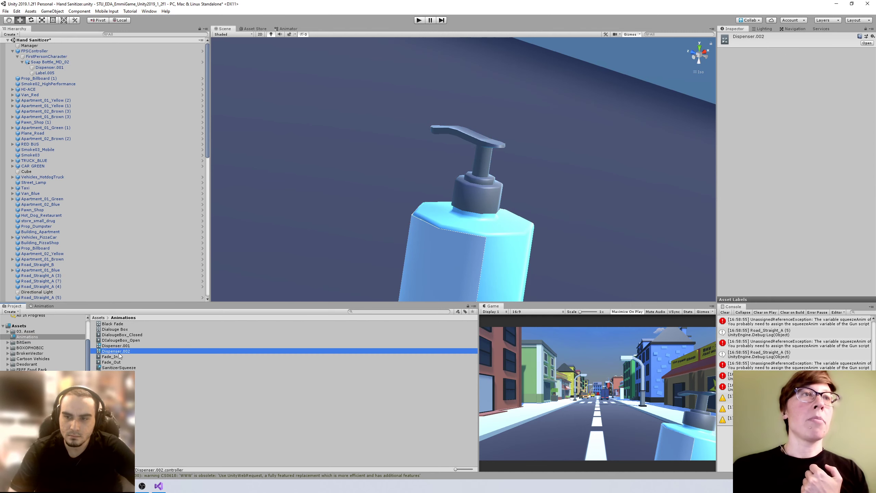
click(286, 30)
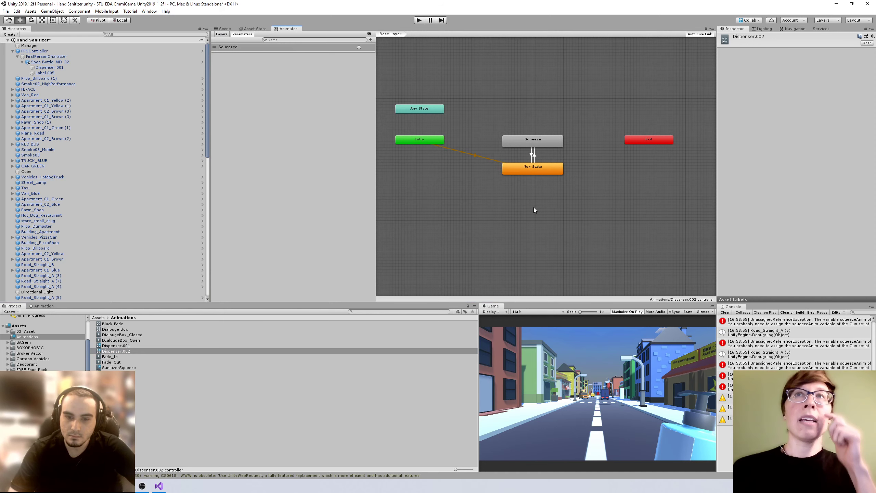
click(109, 346)
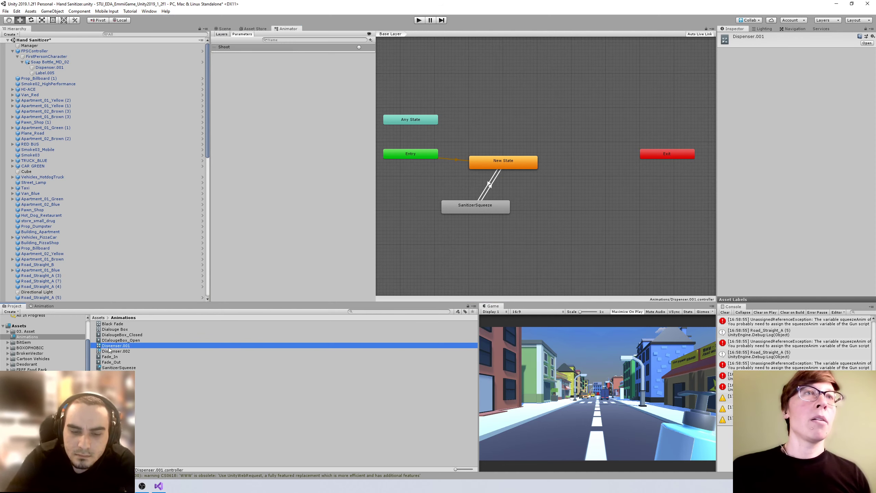
click(115, 352)
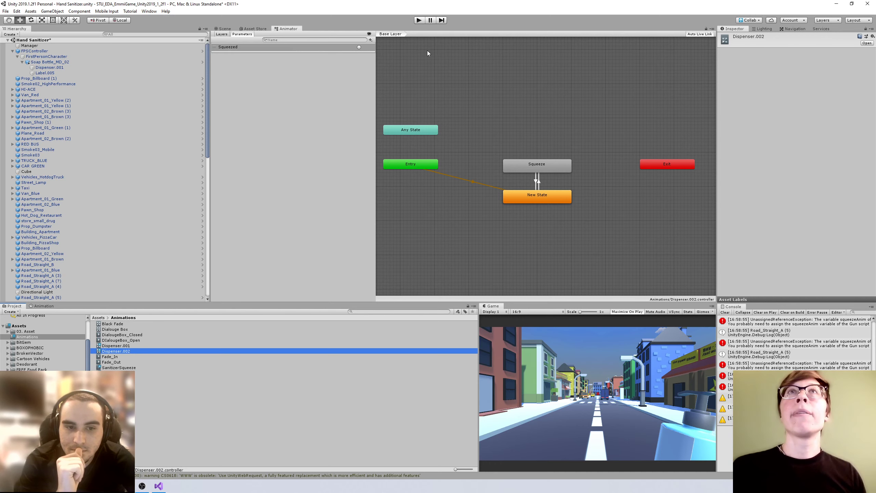
Step: Play the game, fire the hand sanitizer to test the squeeze animation, and stop playing
click(418, 20)
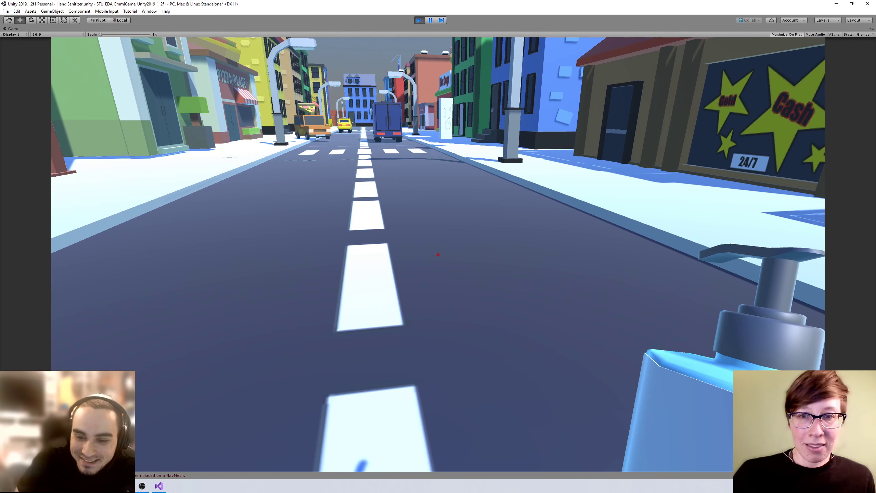
click(438, 254)
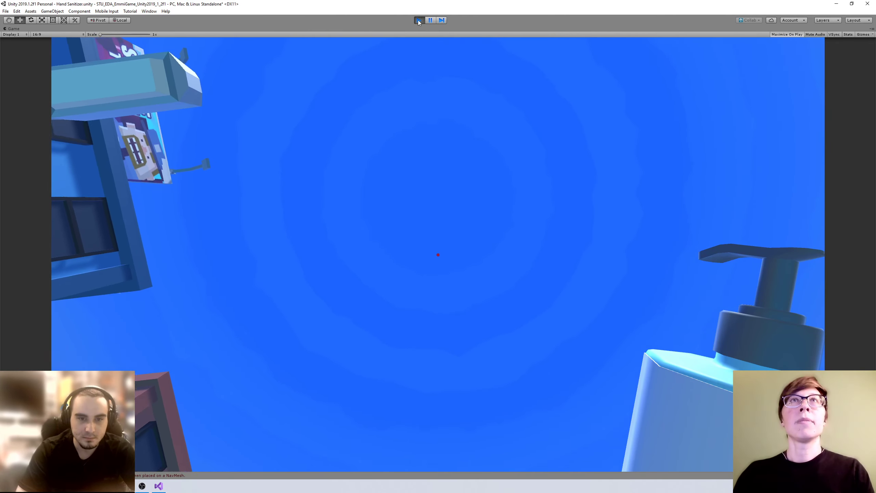
click(419, 20)
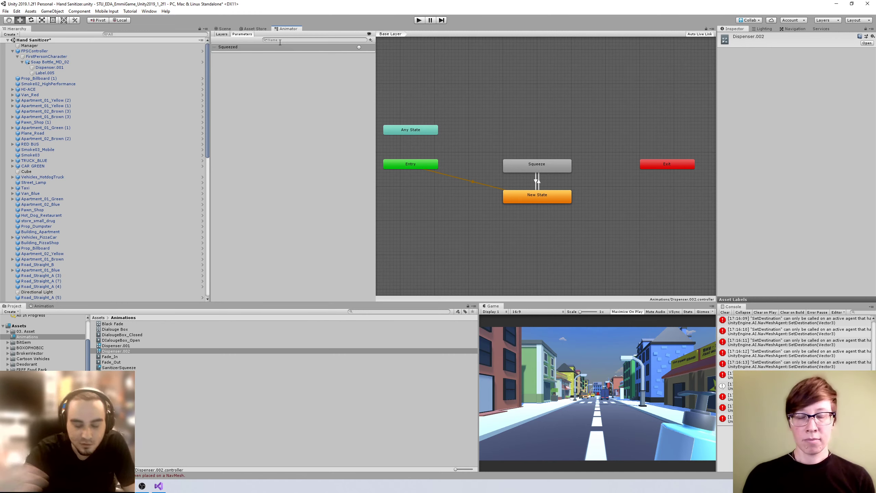
Step: Create a second empty state in the Animator graph and place it just above Squeeze
click(544, 202)
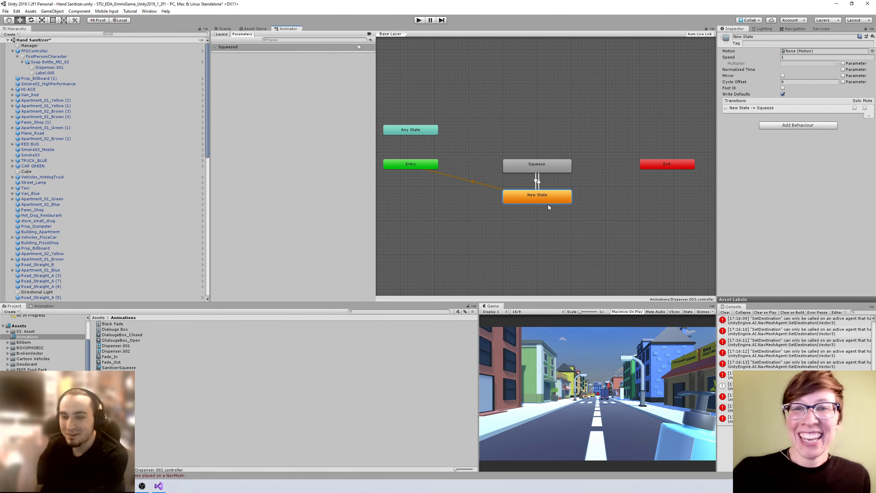
right_click(544, 134)
mouse_move(566, 138)
click(640, 138)
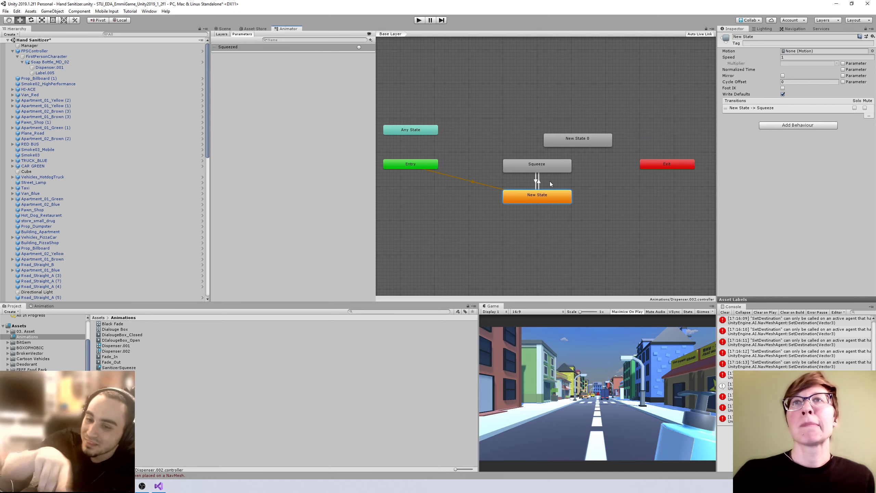
drag(552, 140, 600, 198)
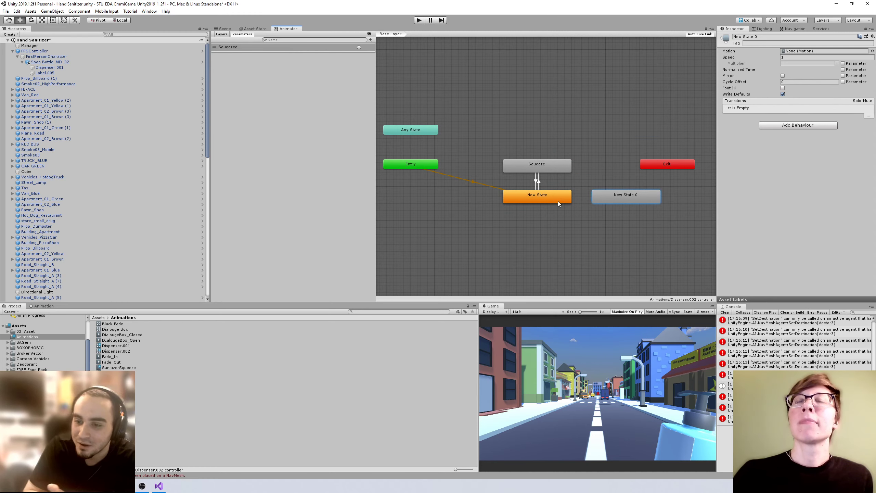
drag(620, 199, 532, 137)
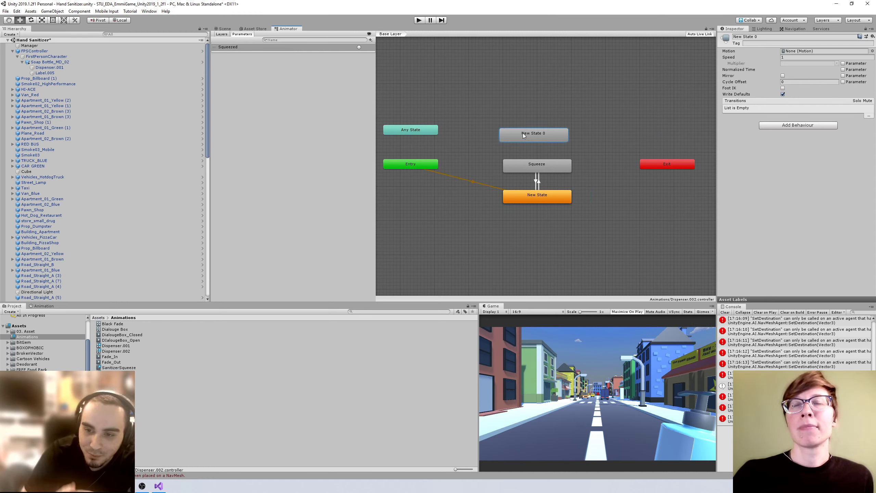
Step: Make a transition from Squeeze to New State 0, and delete it again
right_click(534, 164)
click(545, 169)
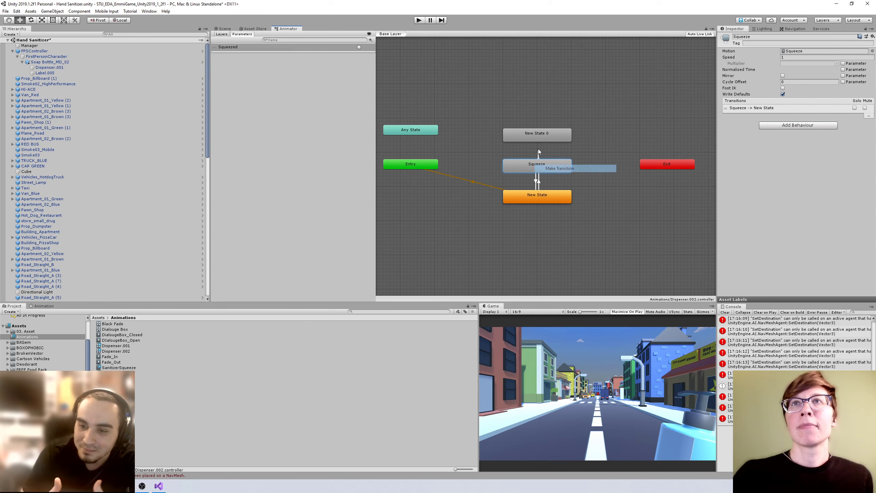
click(538, 133)
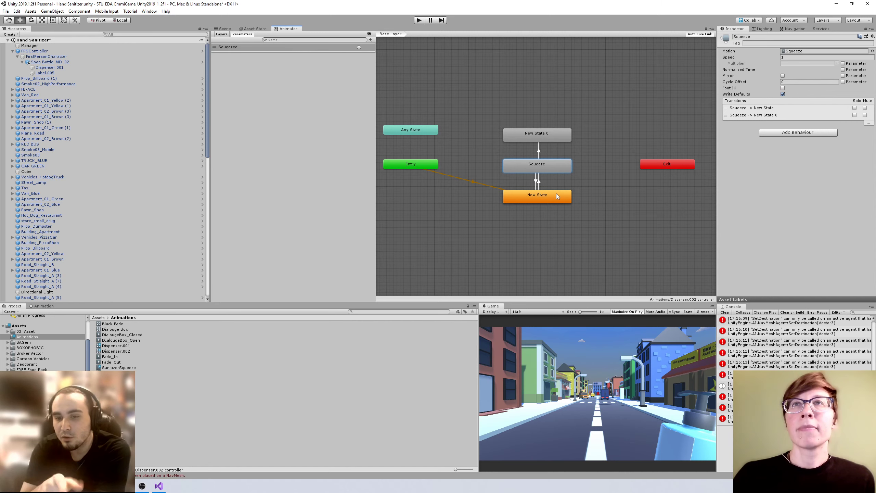
click(539, 151)
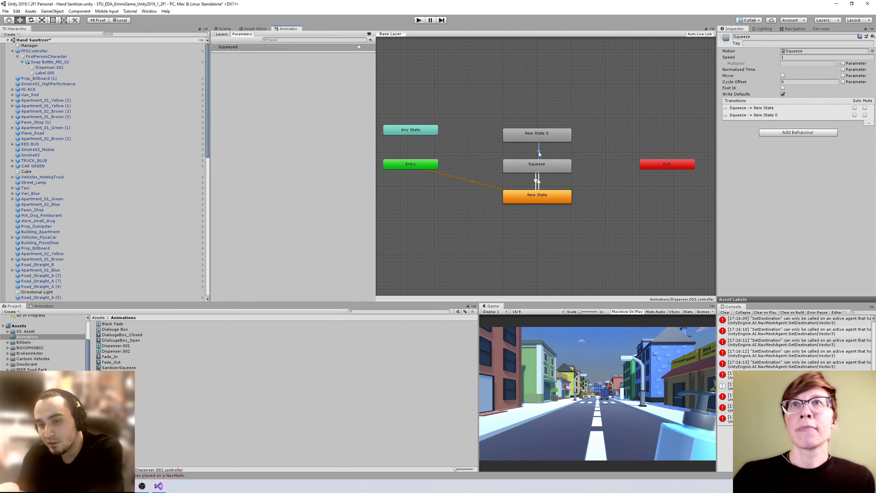
key(Delete)
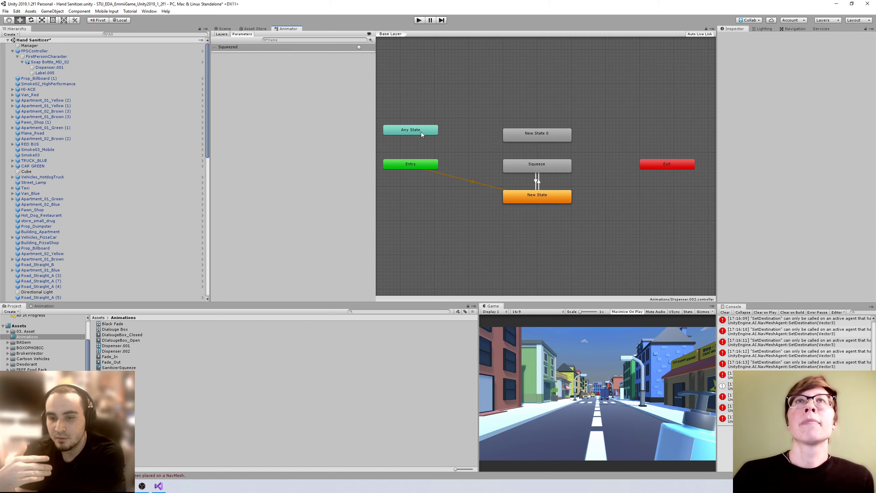
Step: Make a transition from Any State to New State 0 and align the two states in a row
right_click(421, 131)
click(436, 137)
click(542, 133)
click(540, 131)
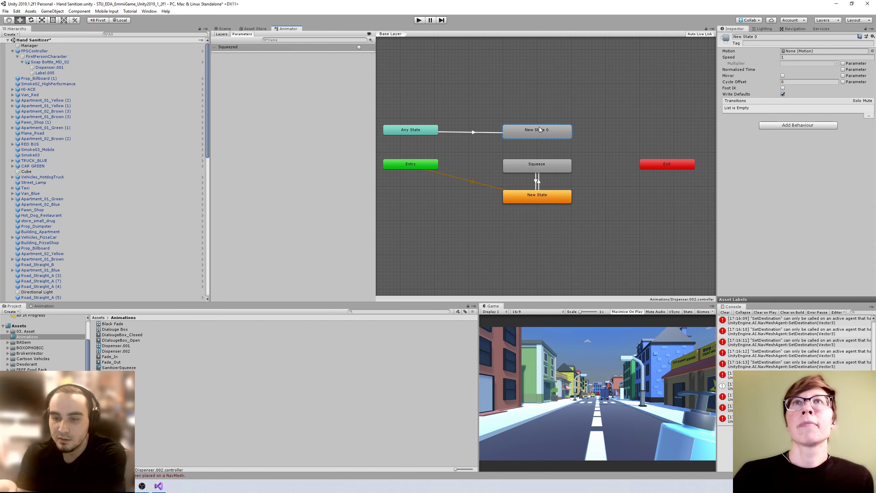
drag(541, 131, 537, 127)
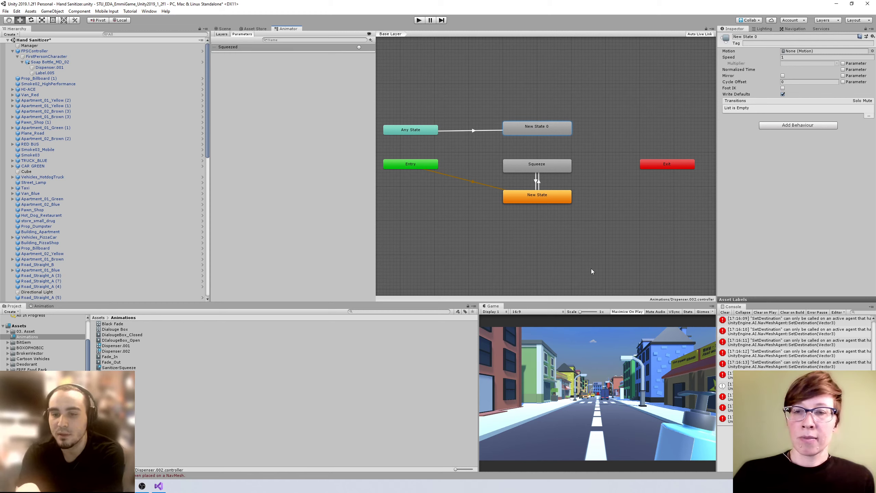
drag(542, 133, 543, 135)
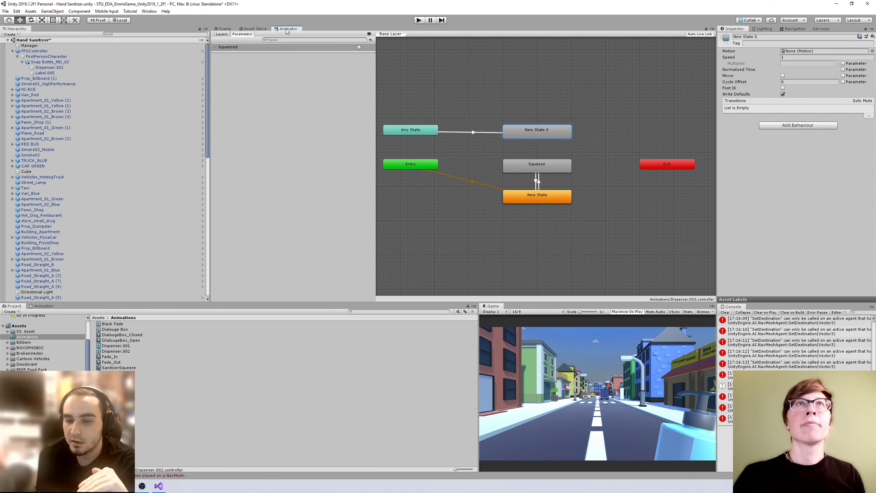
Step: Rearrange the layout so the Game view is docked with the Scene view and the Animator graph sits beside the Project window
drag(287, 32, 538, 330)
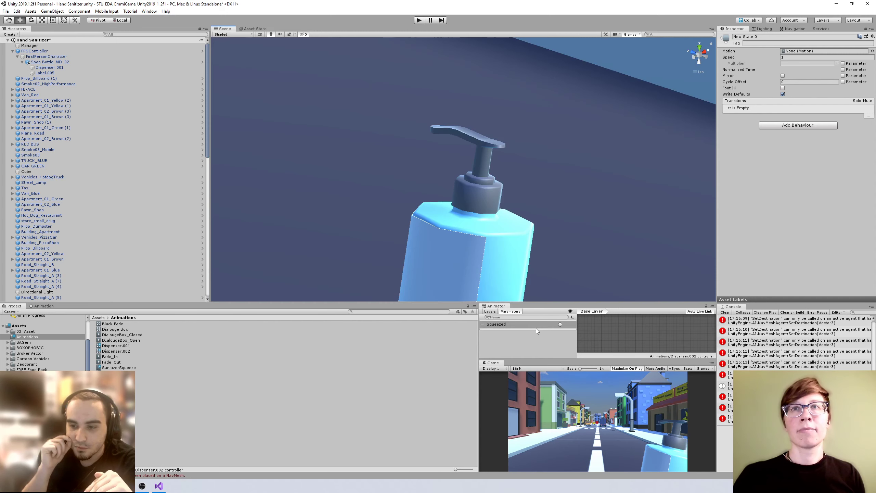
drag(494, 363, 336, 30)
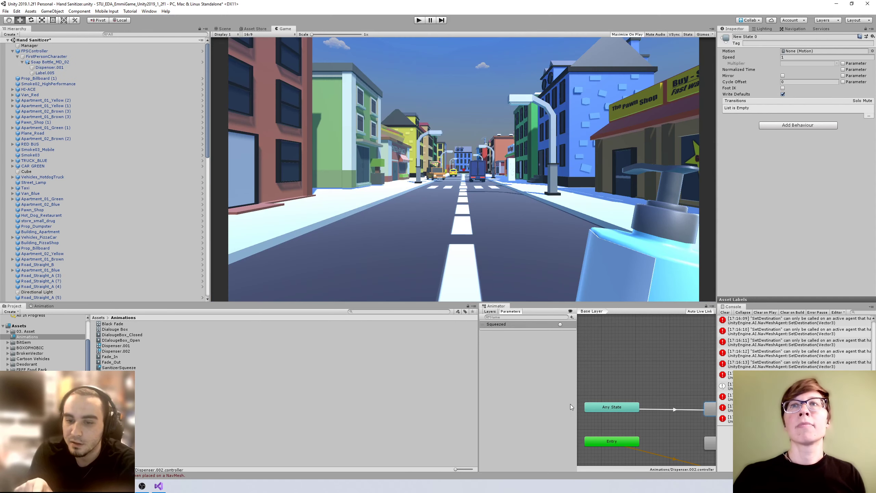
scroll(641, 400, down, 4)
middle_drag(639, 400, 636, 361)
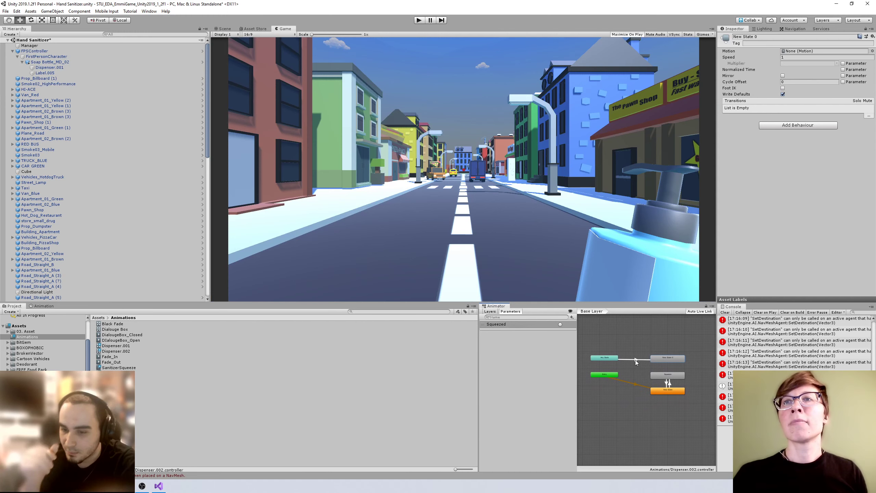
scroll(636, 360, up, 2)
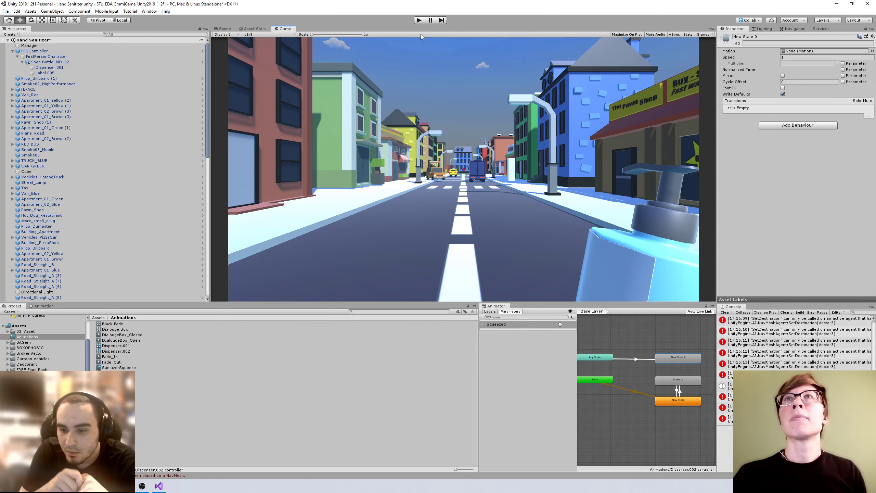
Step: Play the scene, walk the character forward along the street to test the dispenser, and end the play session
click(419, 20)
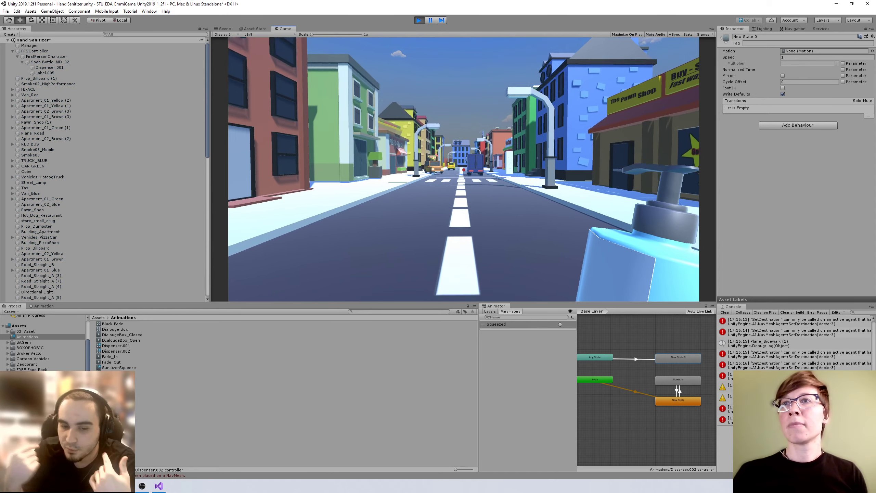
key(w)
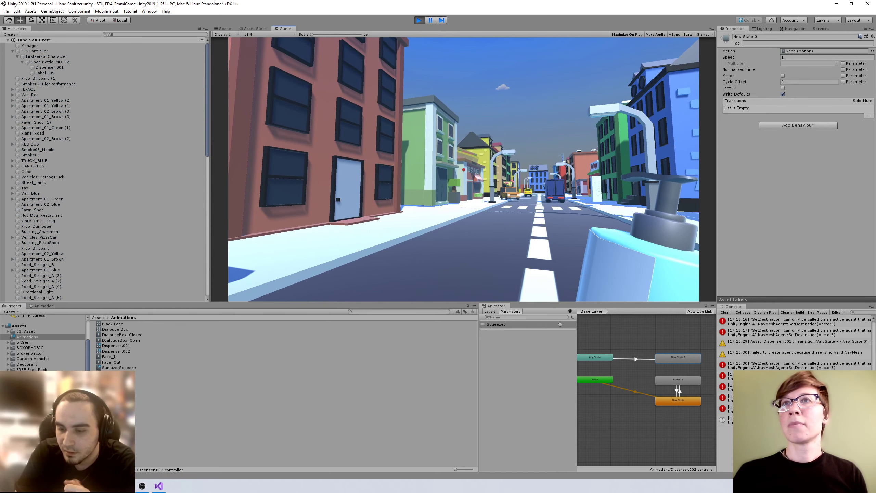
key(w)
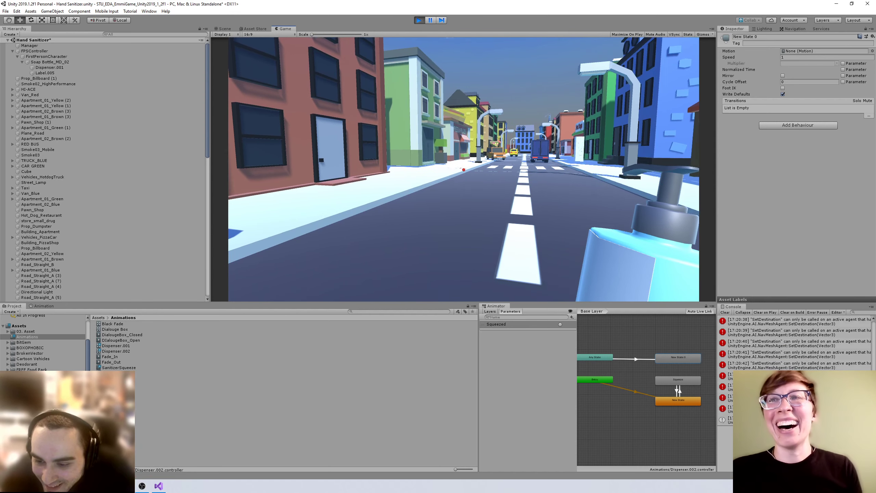
key(w)
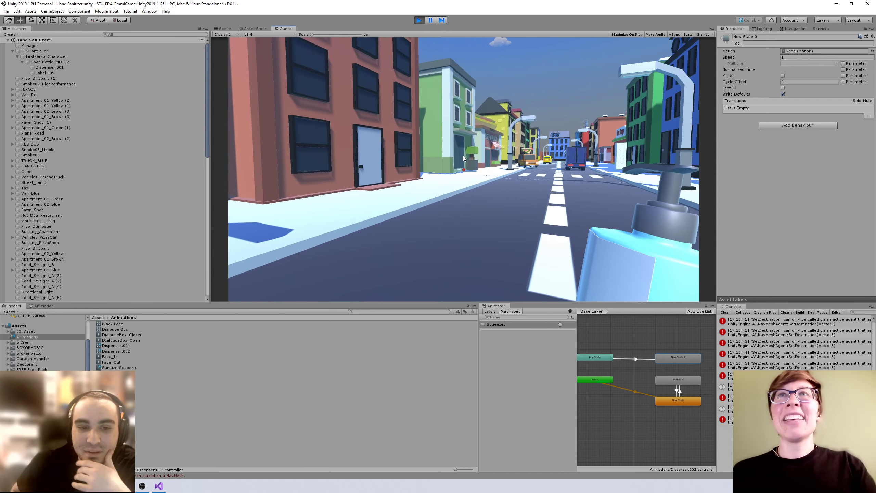
click(419, 19)
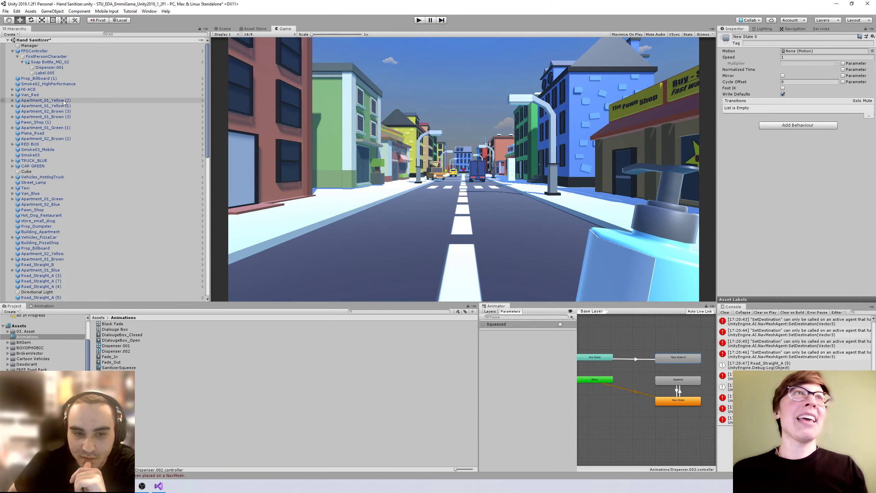
Step: Select Dispenser.001 and run the scene, walking around while watching its live Animator states, and stop playing
click(63, 67)
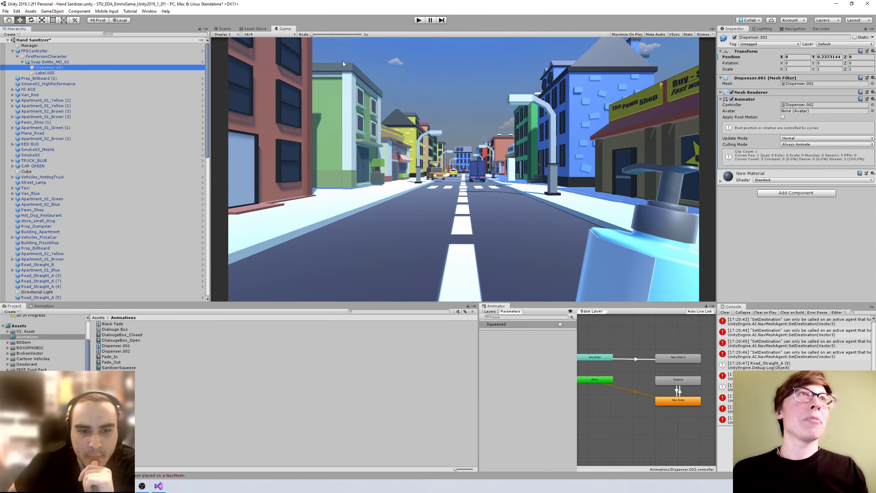
click(420, 20)
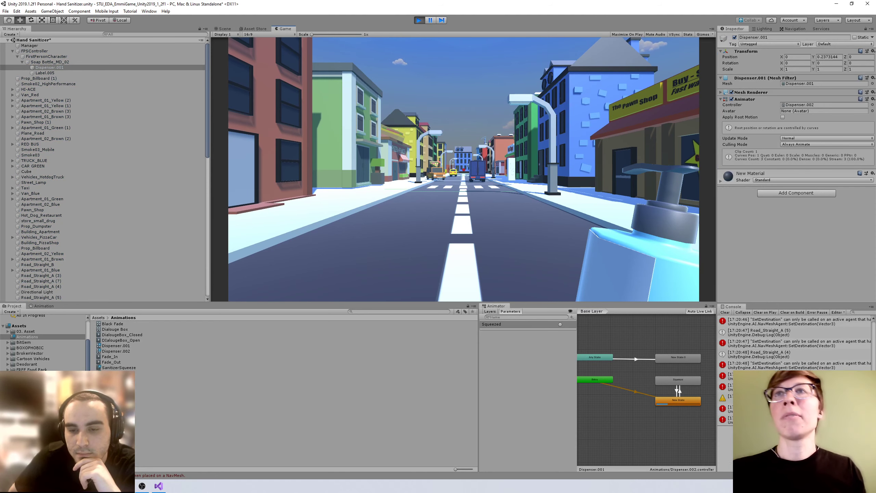
key(w)
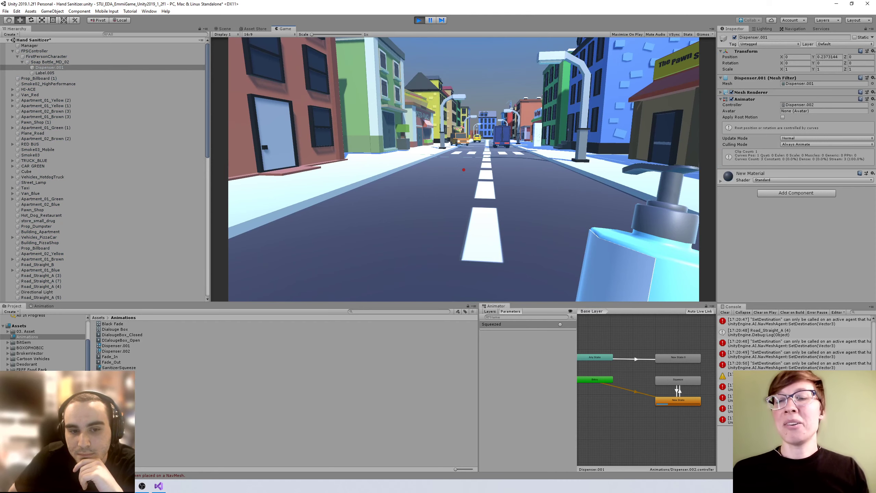
key(w)
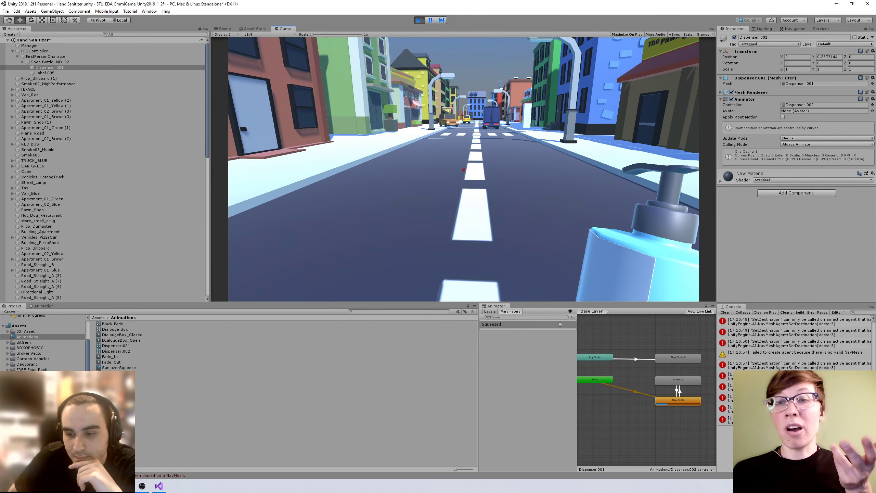
key(w)
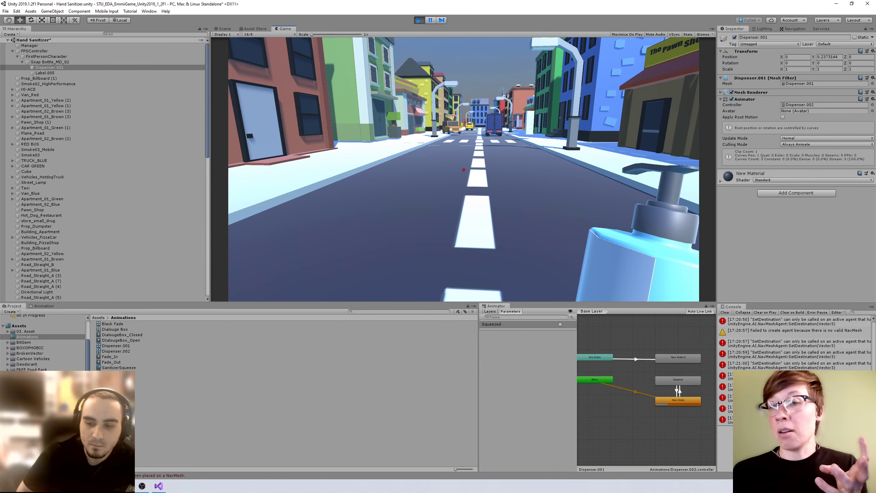
key(s)
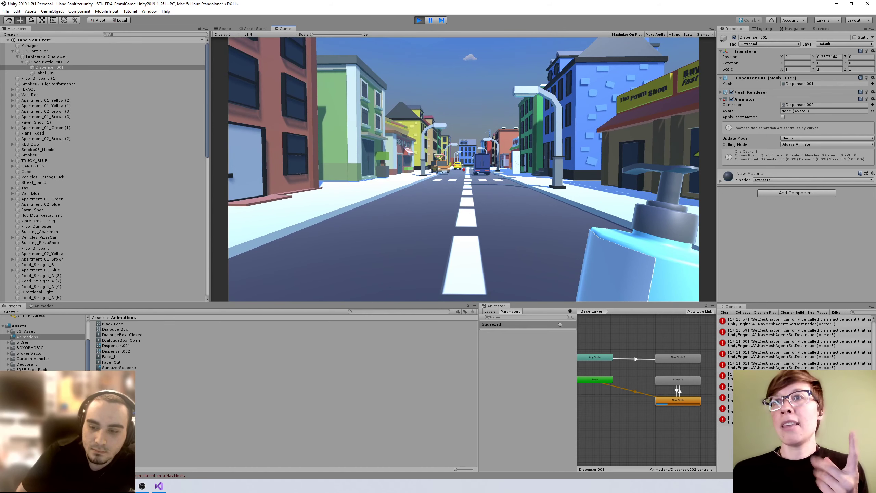
key(w)
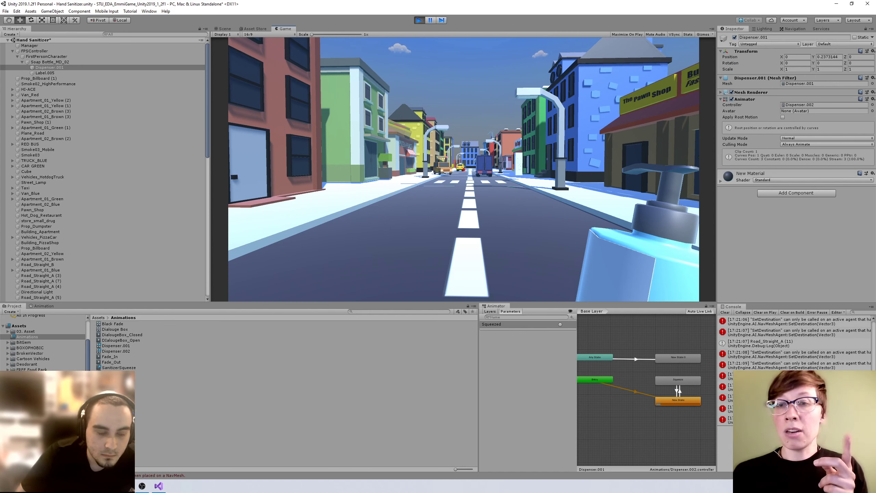
key(w)
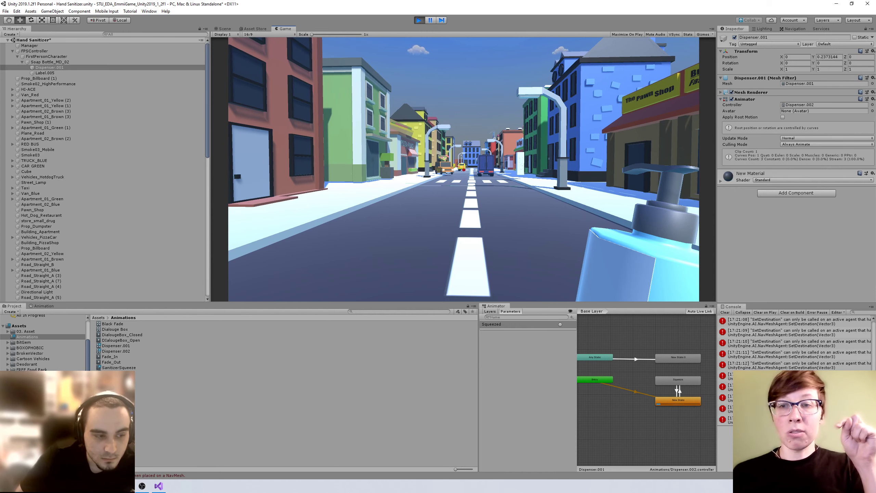
key(w)
key(e)
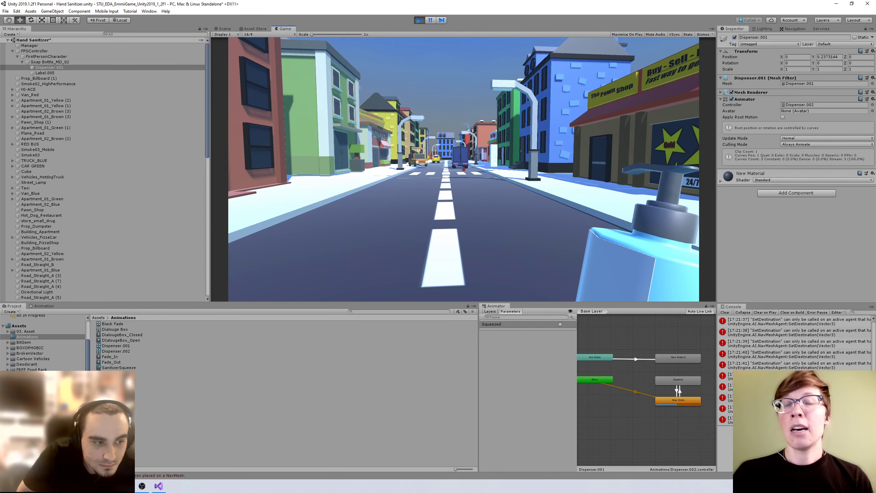
key(Escape)
click(419, 20)
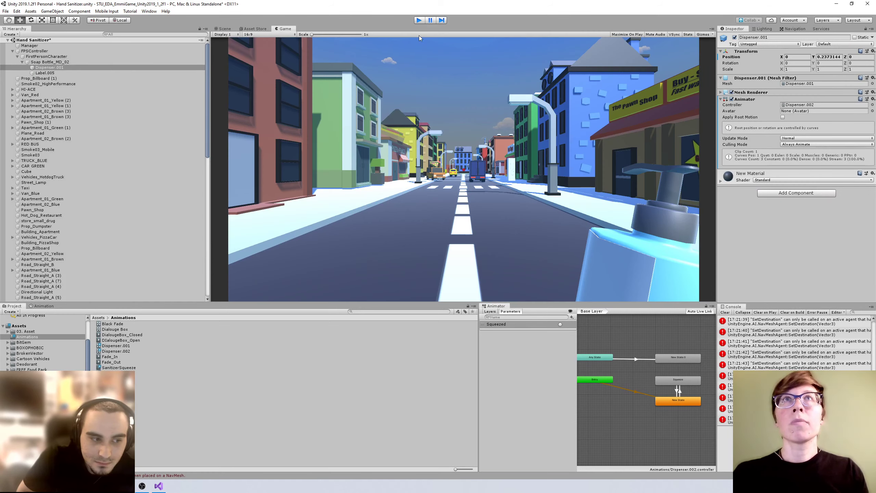
Step: Check the transition from Squeeze to New State, and delete the New State 0 state from the Animator graph
click(677, 394)
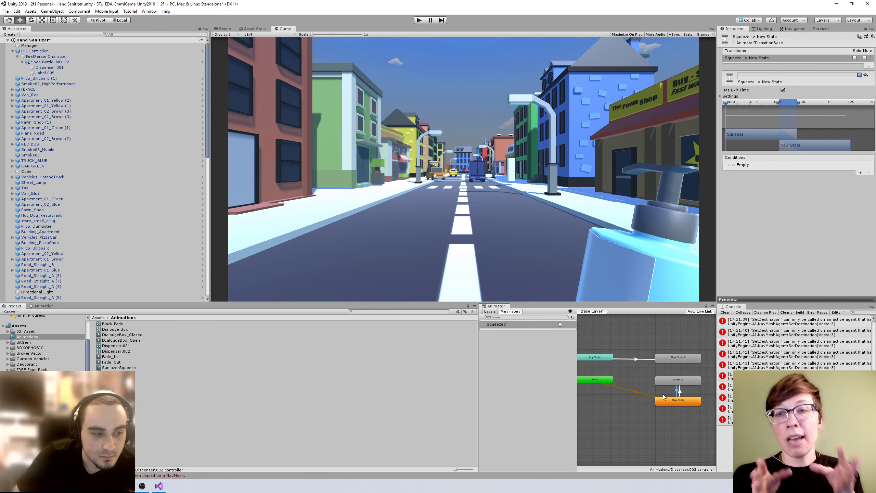
click(683, 357)
key(Delete)
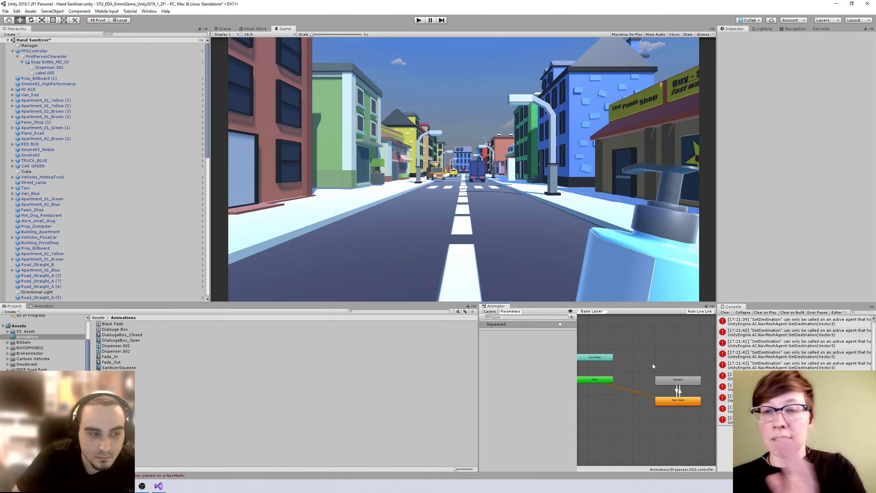